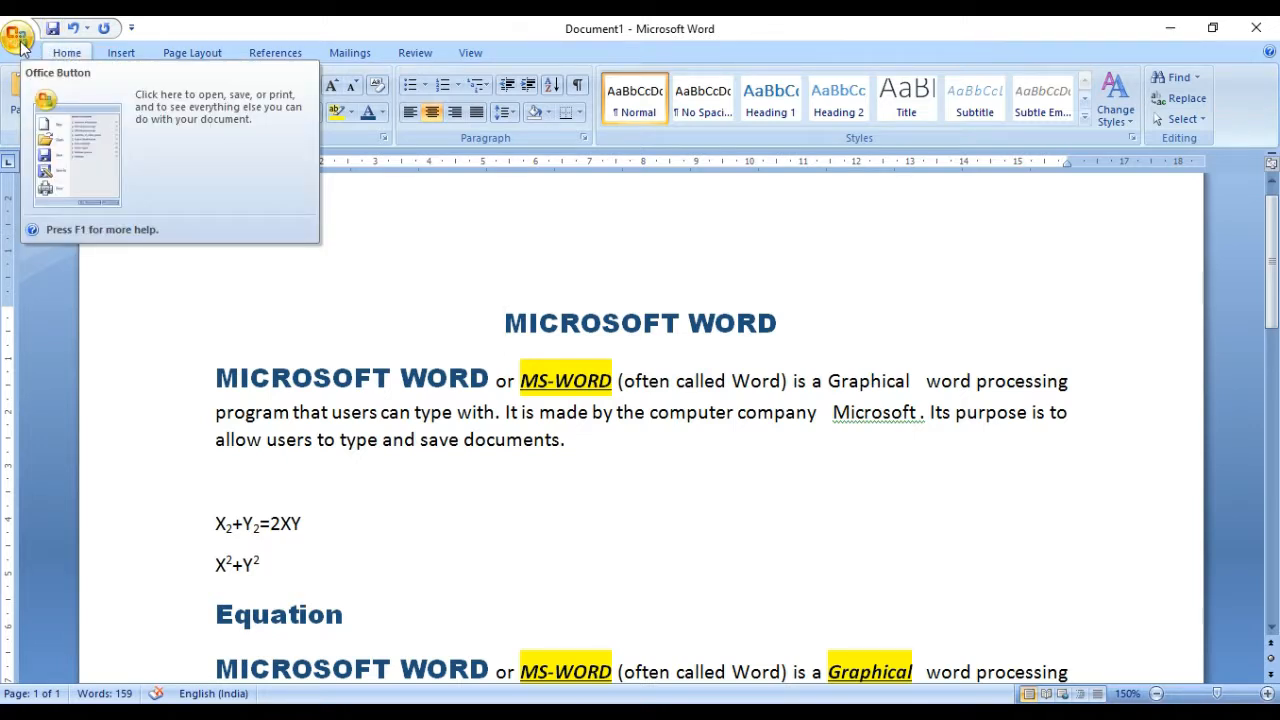
Step: Start saving the unsaved document and move the Save As dialog toward the middle of the window
{"action": "left_click", "coordinate": [18, 38]}
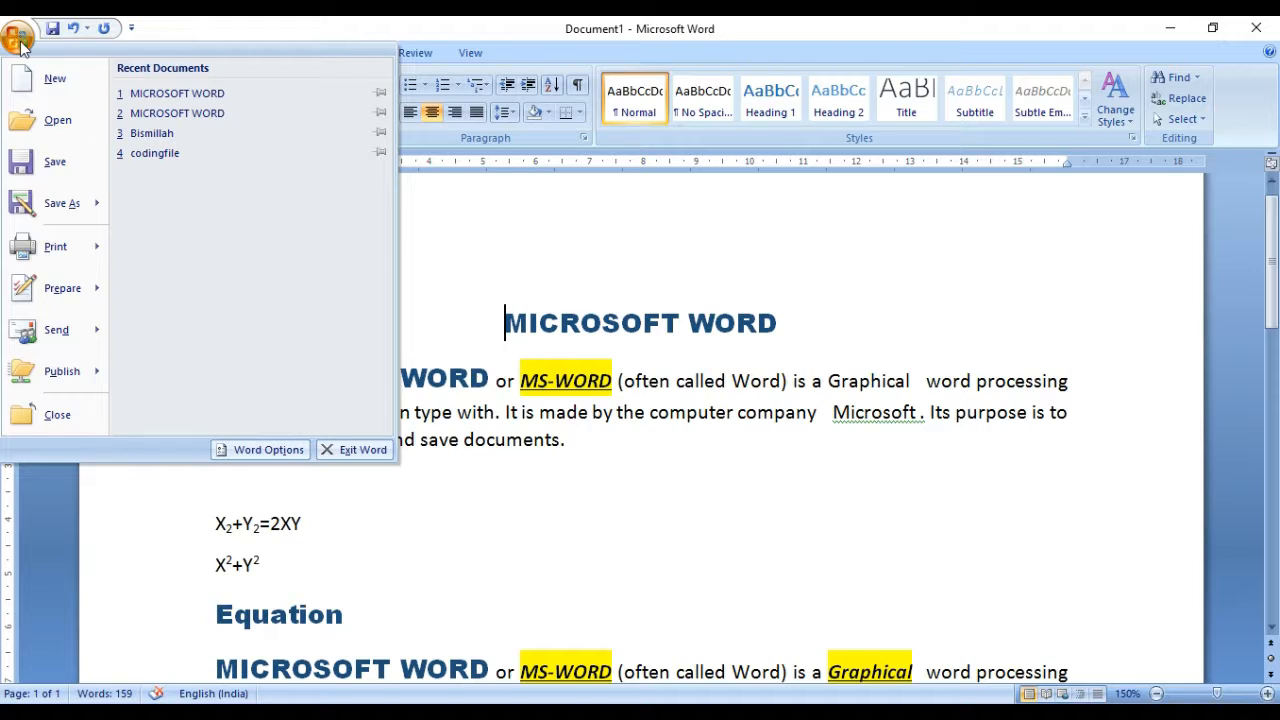
{"action": "left_click", "coordinate": [20, 45]}
{"action": "left_click", "coordinate": [20, 45]}
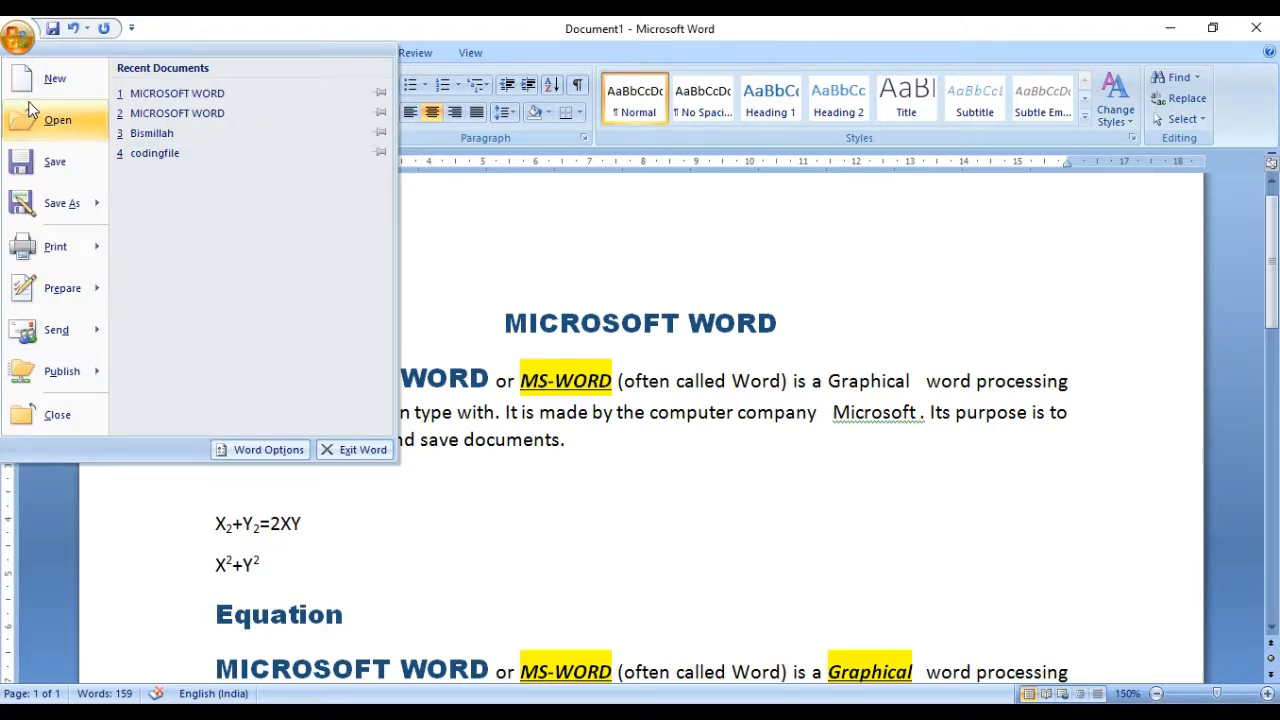
{"action": "left_click", "coordinate": [37, 166]}
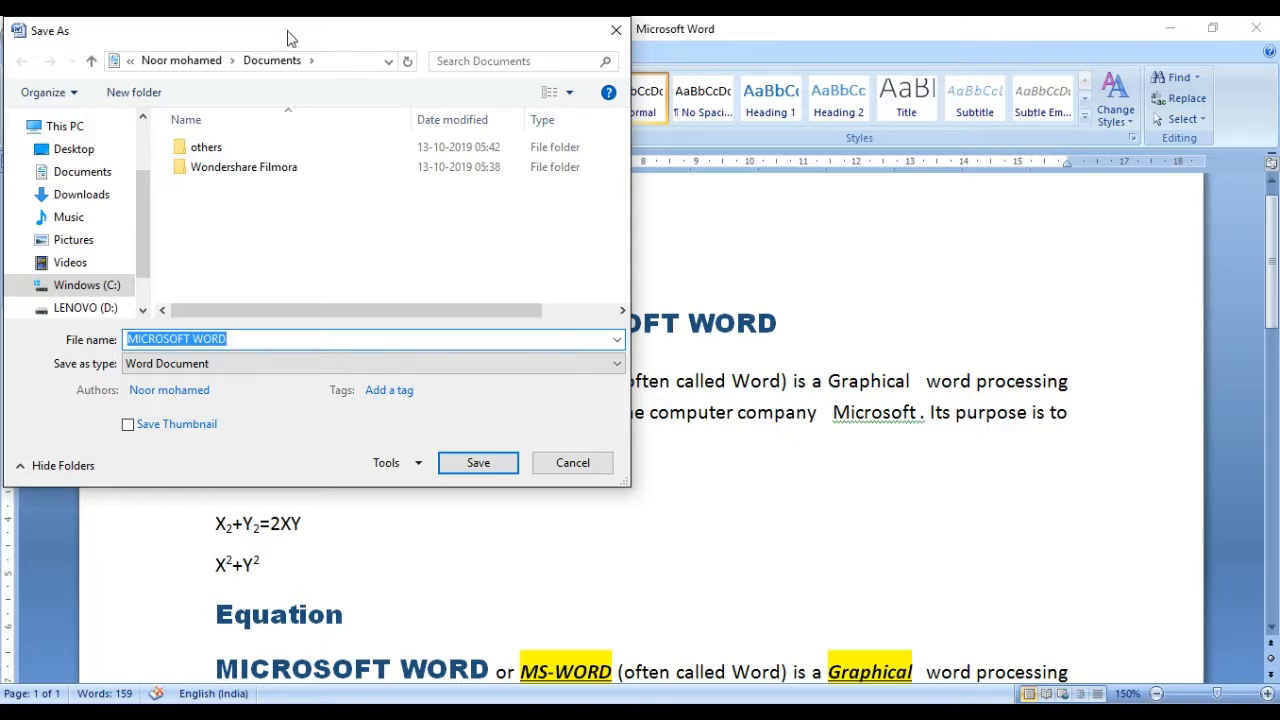
{"action": "left_click_drag", "start_coordinate": [287, 38], "coordinate": [520, 77]}
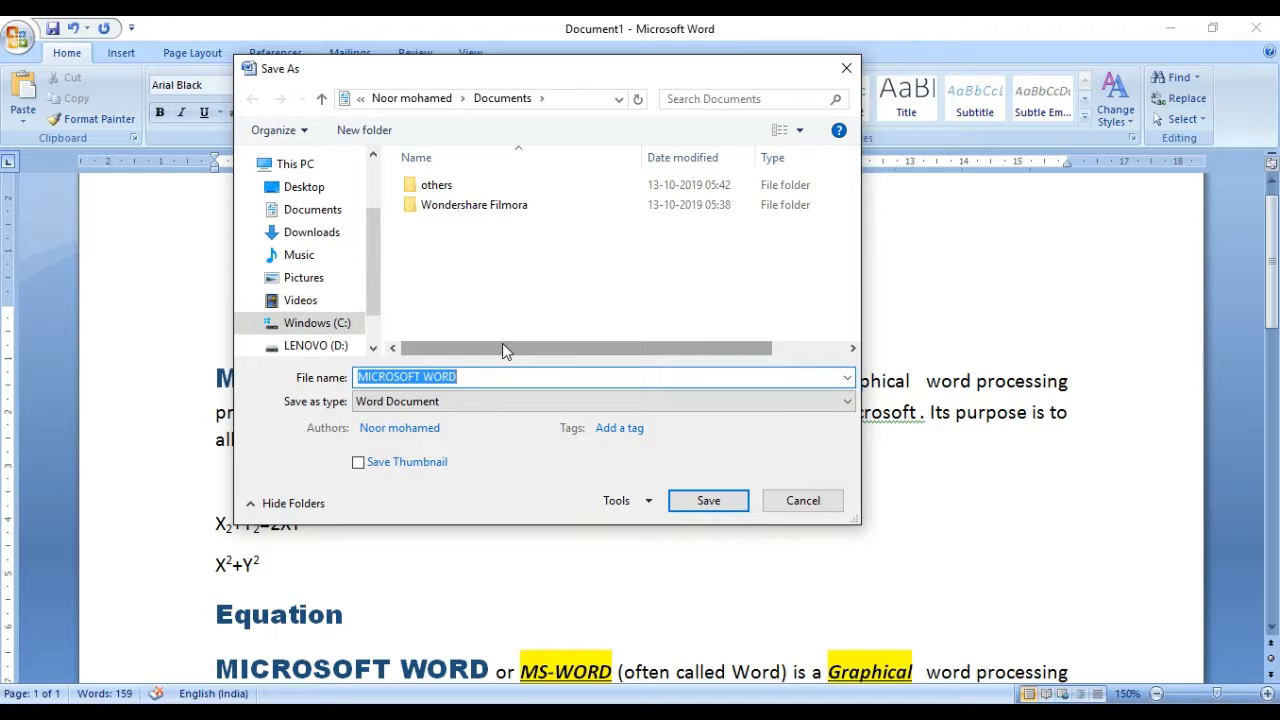
Step: Browse from This PC to the LENOVO (D:) drive as the document's save location
{"action": "left_click", "coordinate": [378, 347]}
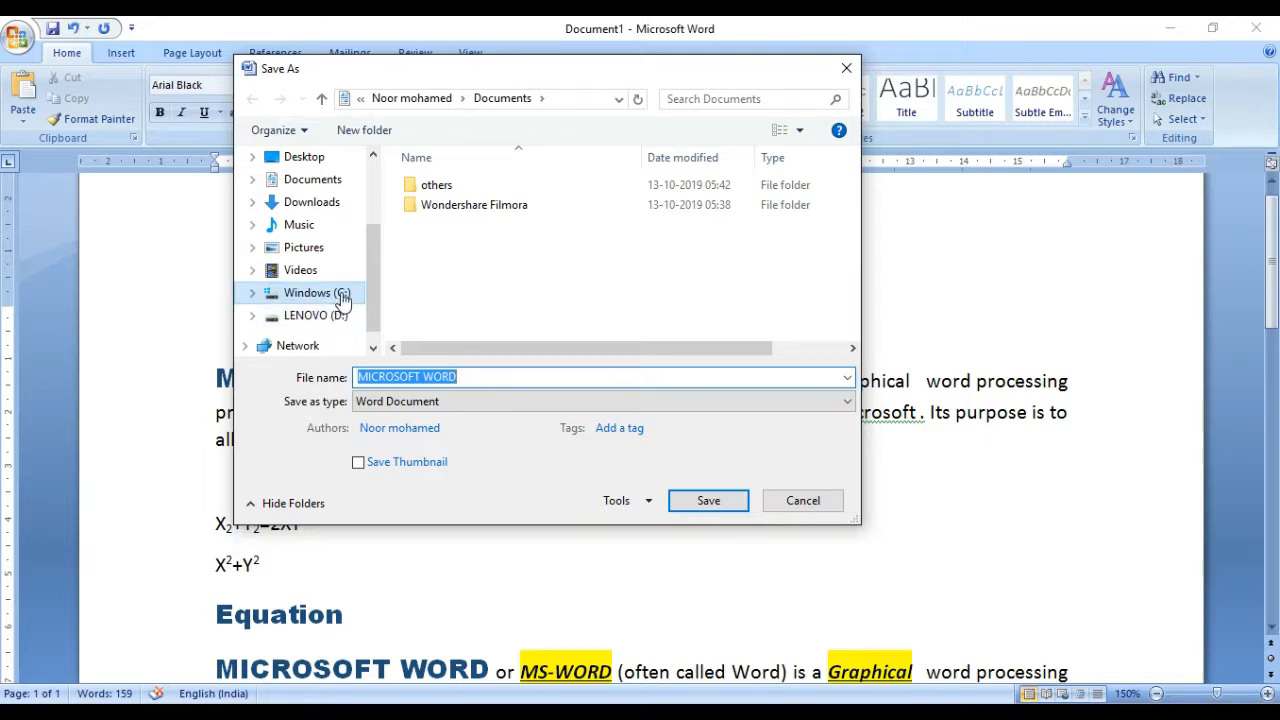
{"action": "scroll", "coordinate": [366, 160], "scroll_direction": "up", "scroll_amount": 1}
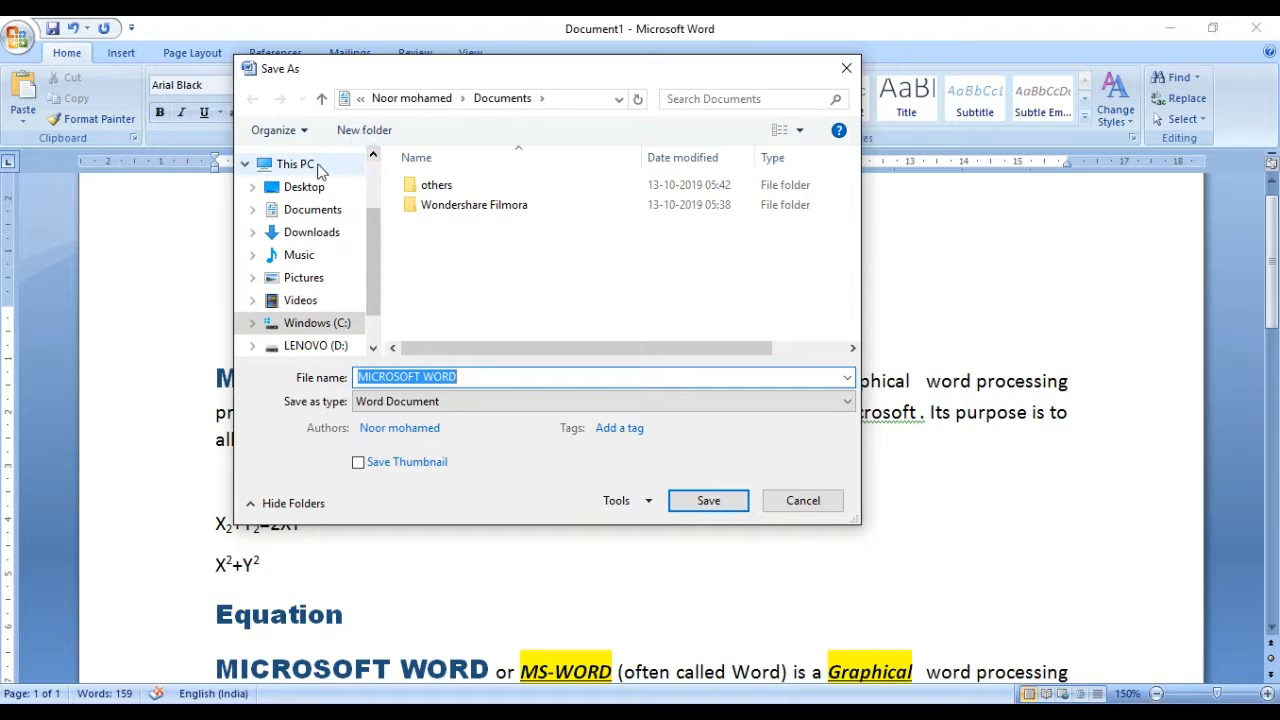
{"action": "left_click", "coordinate": [314, 167]}
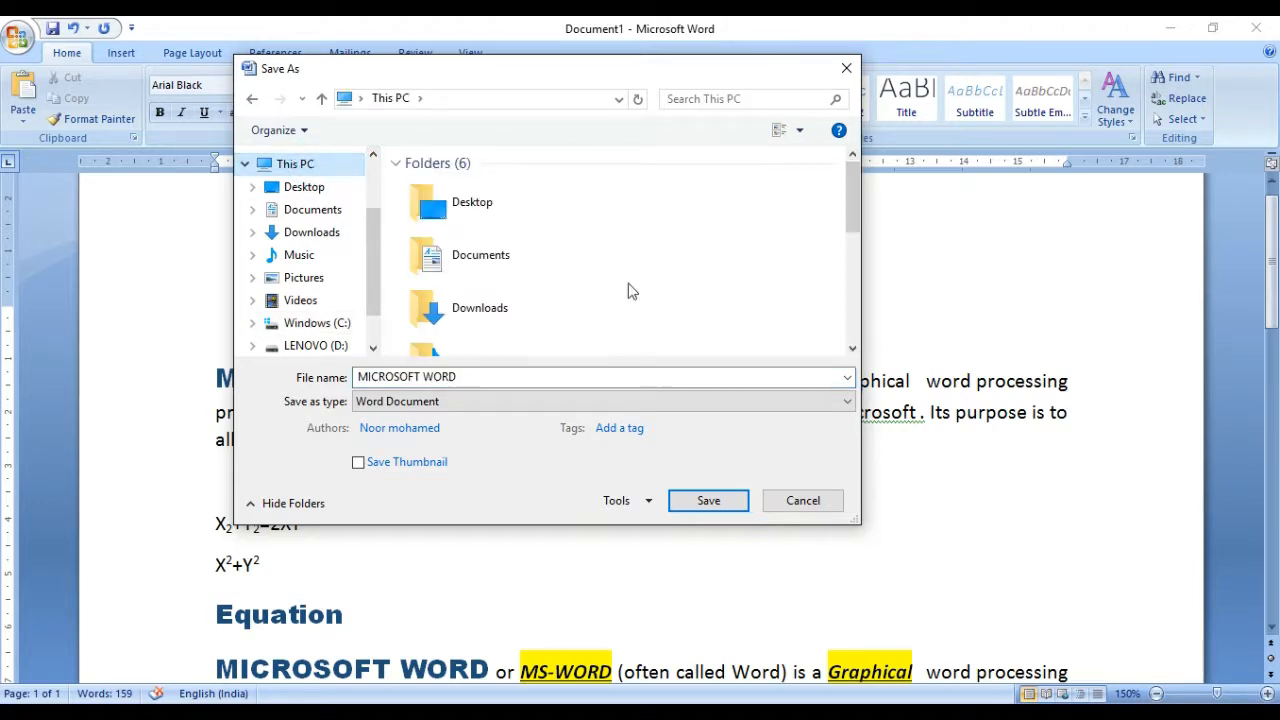
{"action": "left_click", "coordinate": [855, 307]}
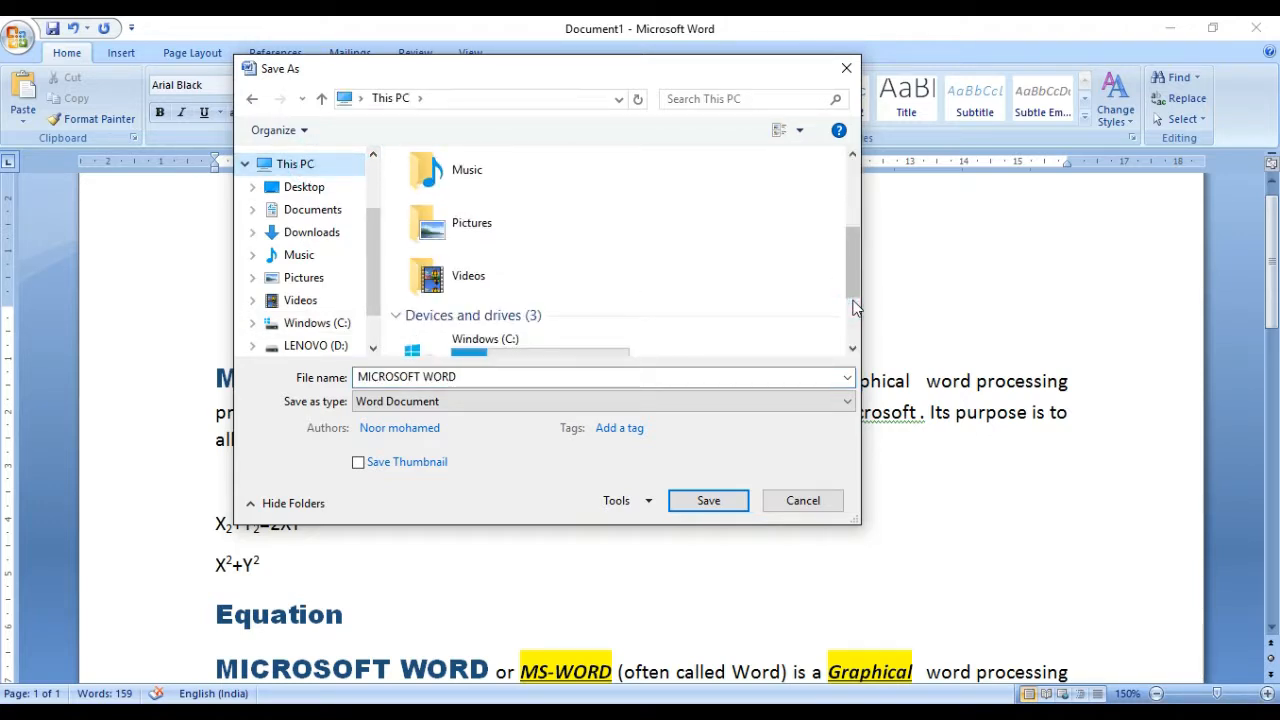
{"action": "left_click", "coordinate": [854, 303]}
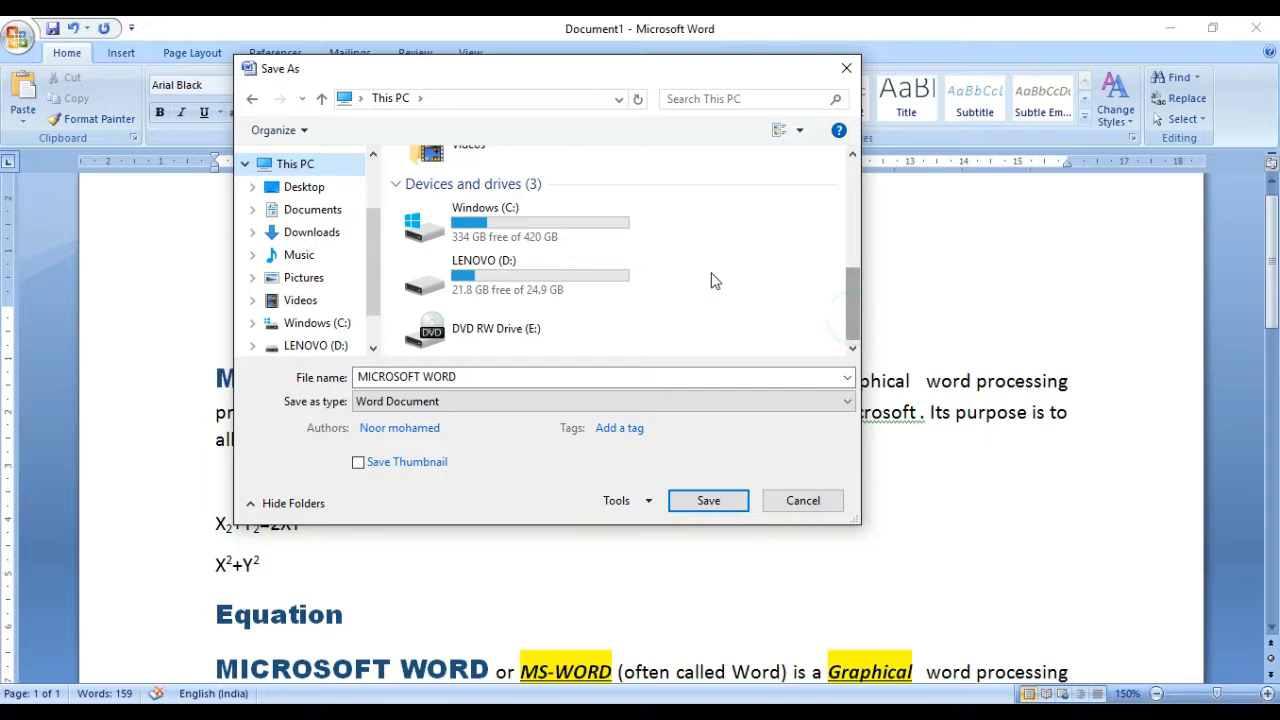
{"action": "double_click", "coordinate": [521, 285]}
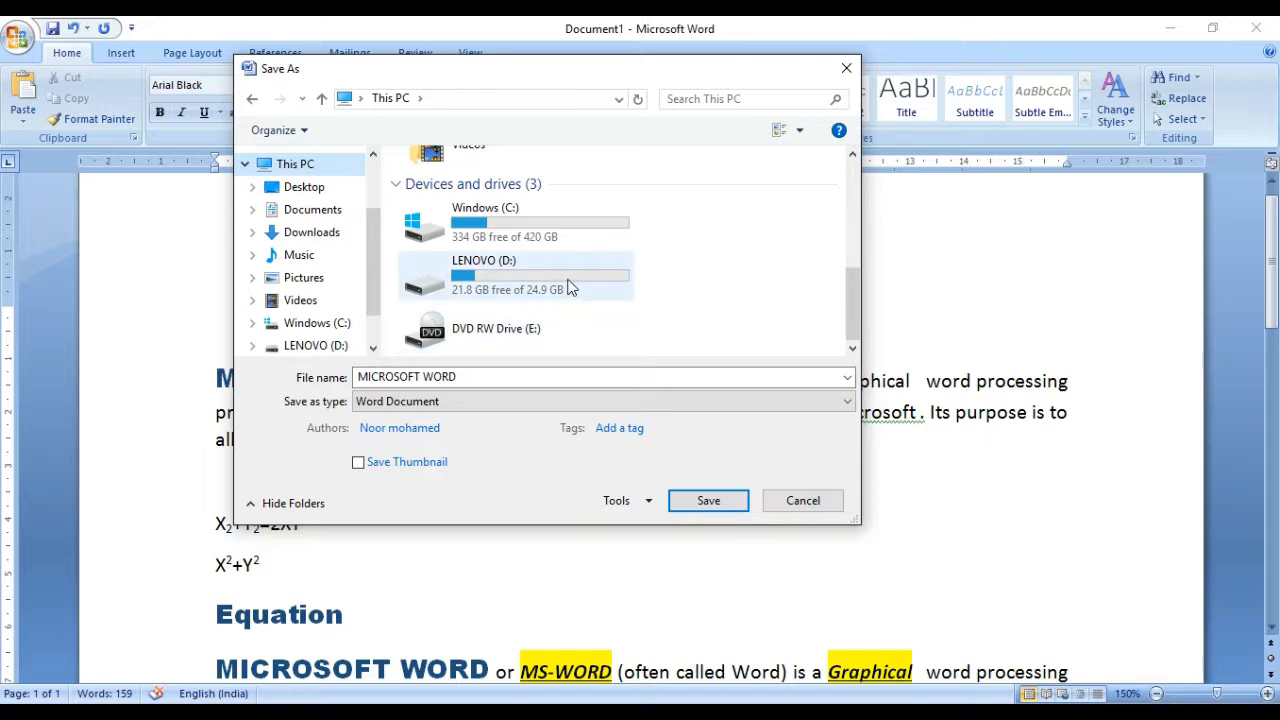
{"action": "left_click", "coordinate": [568, 288]}
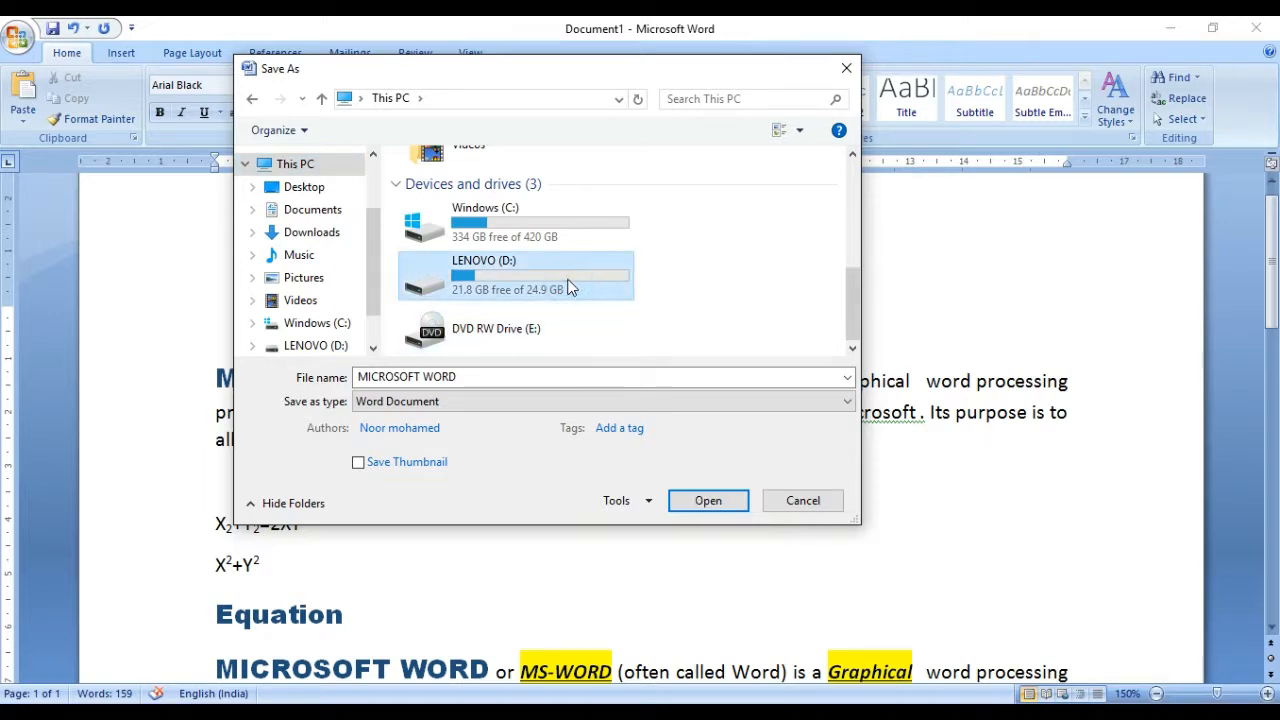
{"action": "double_click", "coordinate": [568, 288]}
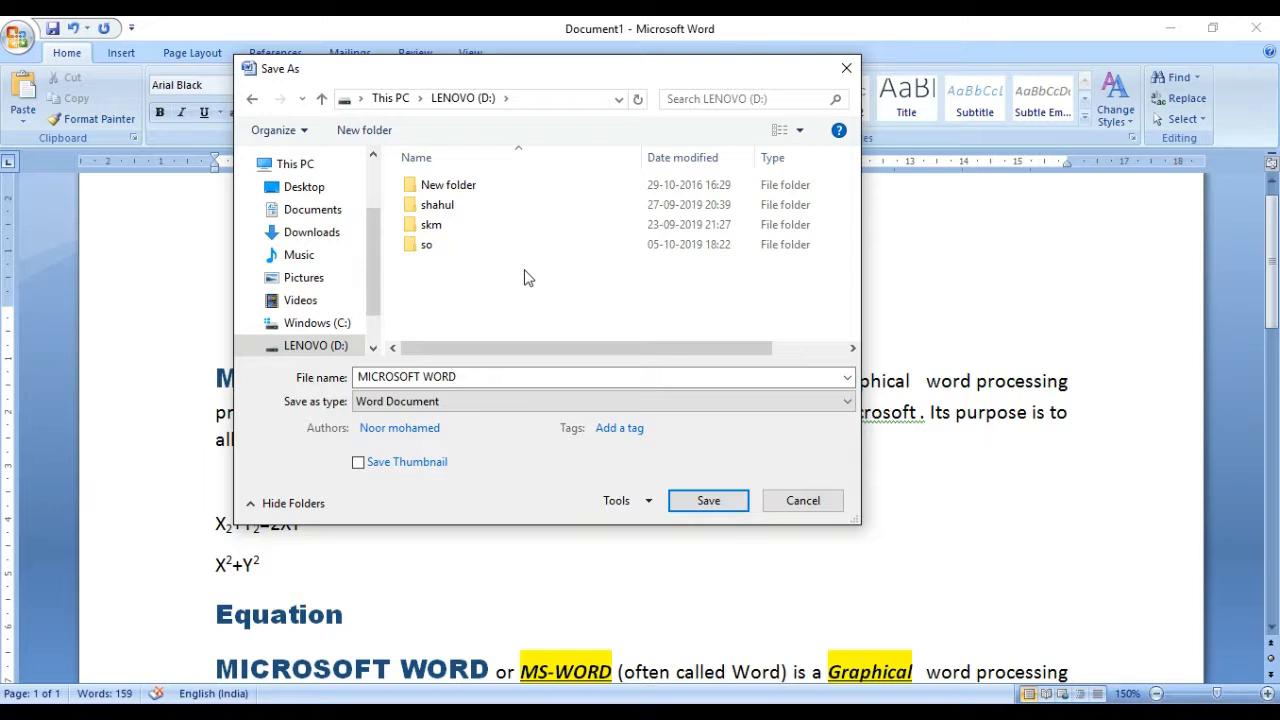
Step: Create a folder named "ms word files" on the LENOVO (D:) drive
{"action": "right_click", "coordinate": [524, 269]}
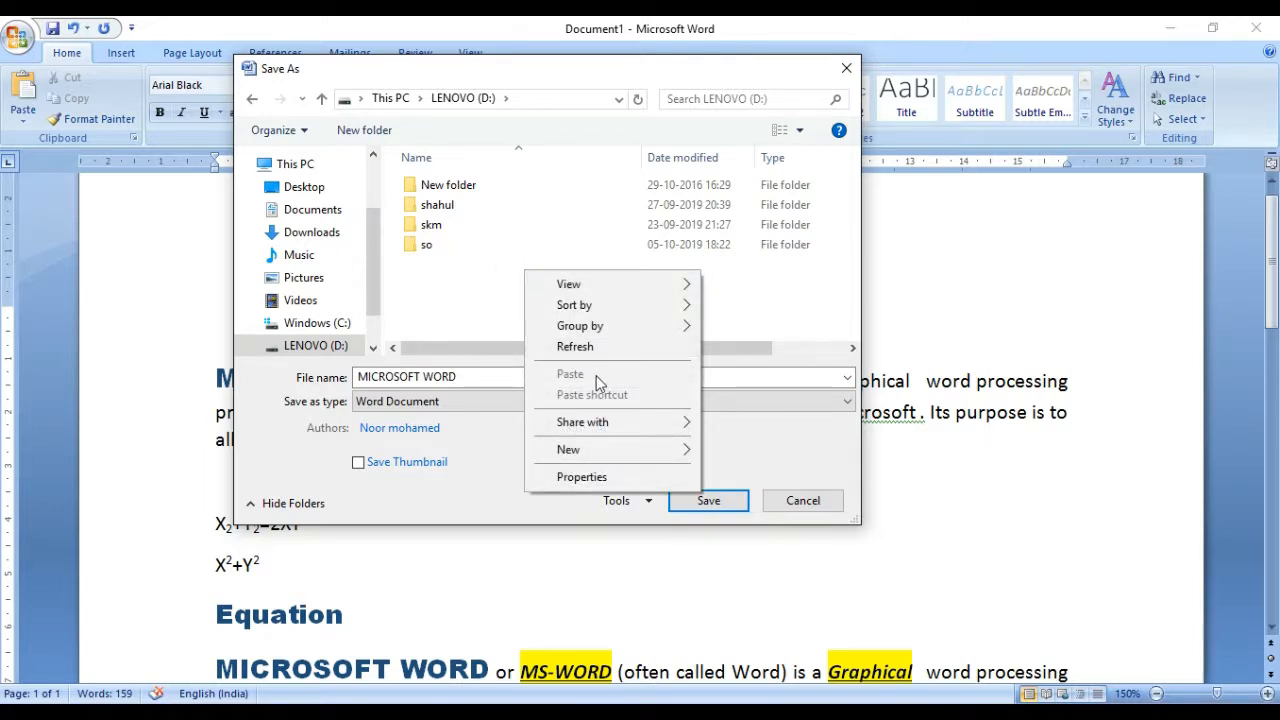
{"action": "left_click", "coordinate": [436, 291]}
{"action": "right_click", "coordinate": [436, 291]}
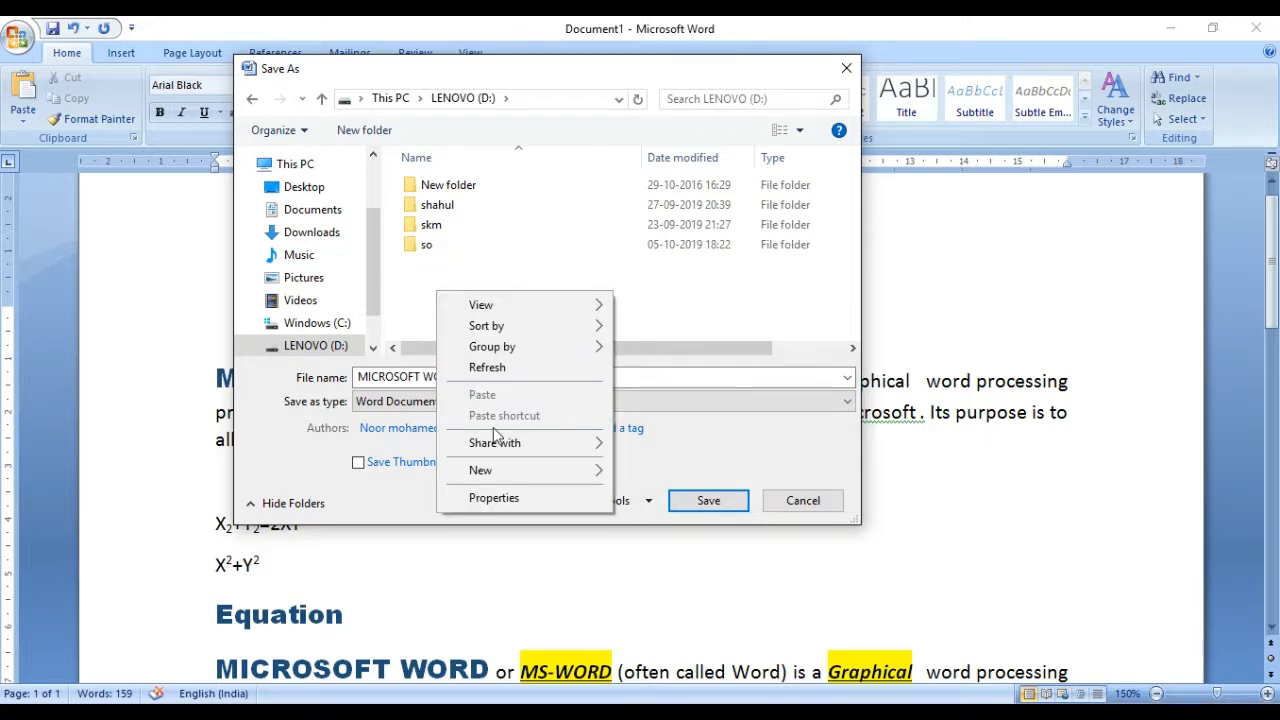
{"action": "mouse_move", "coordinate": [500, 473]}
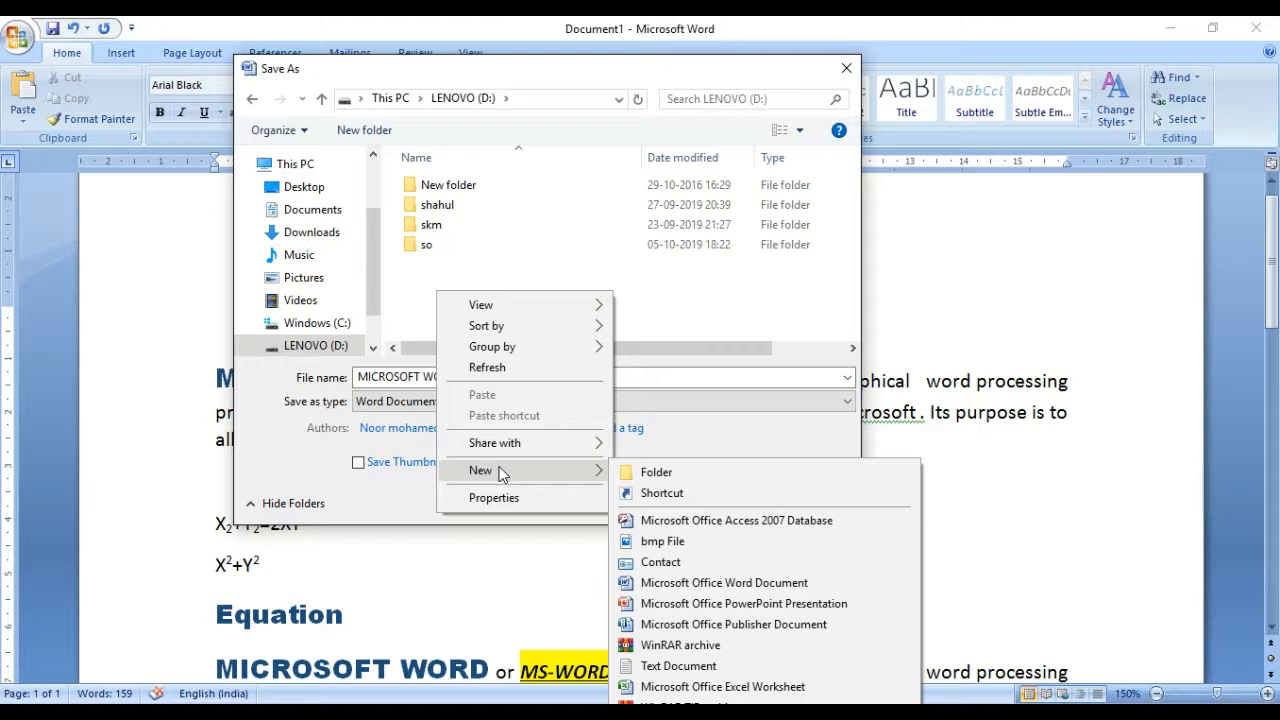
{"action": "left_click", "coordinate": [662, 479]}
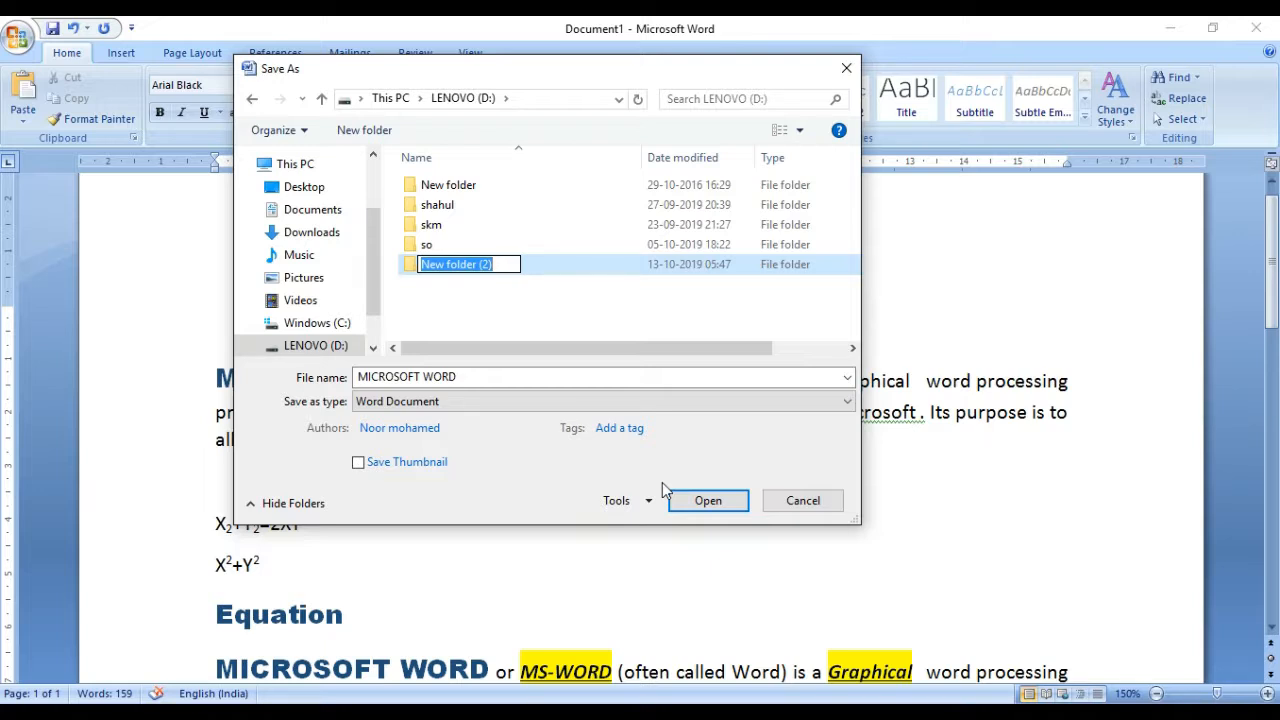
{"action": "key", "text": "BackSpace"}
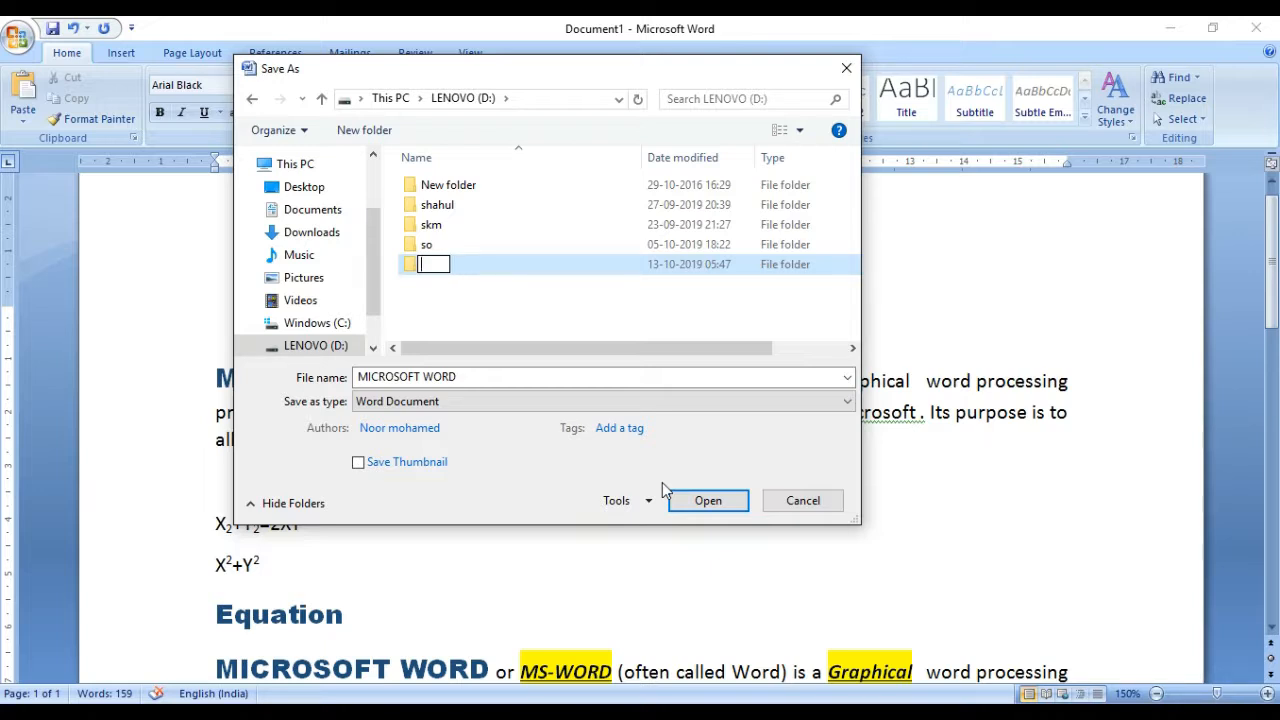
{"action": "type", "text": "a"}
{"action": "key", "text": "BackSpace"}
{"action": "type", "text": "ms wo"}
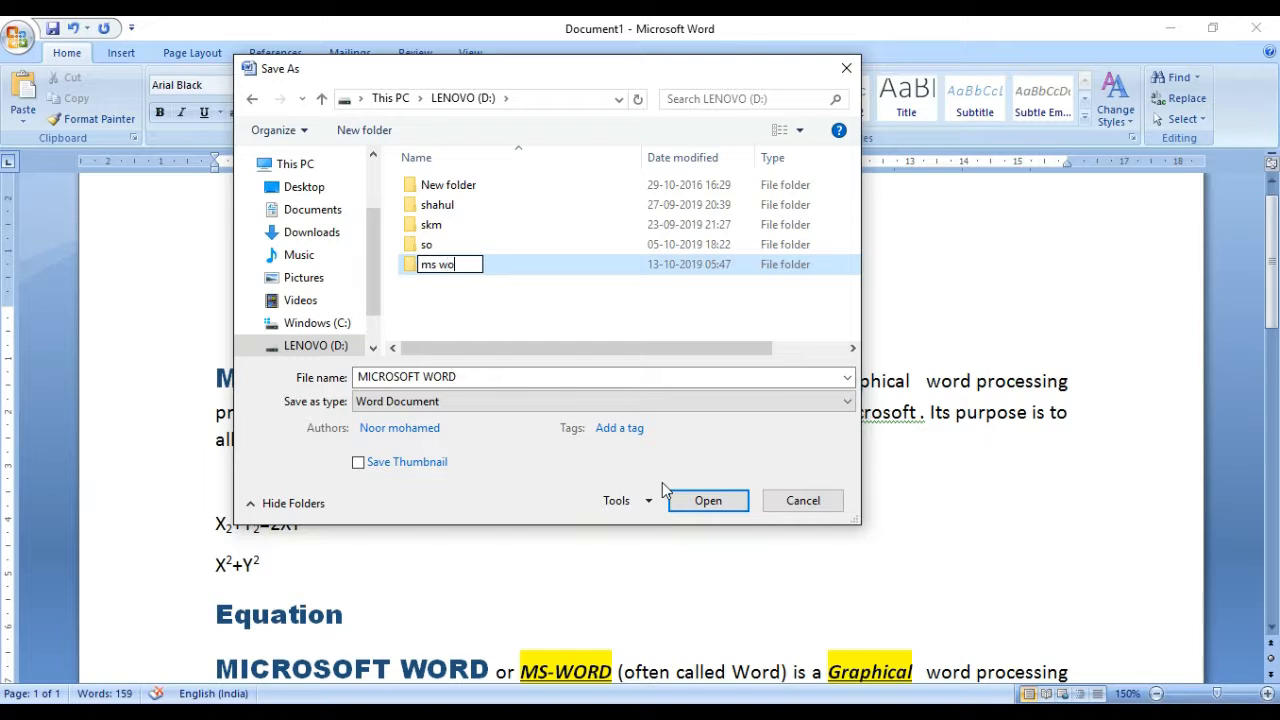
{"action": "type", "text": "rd files"}
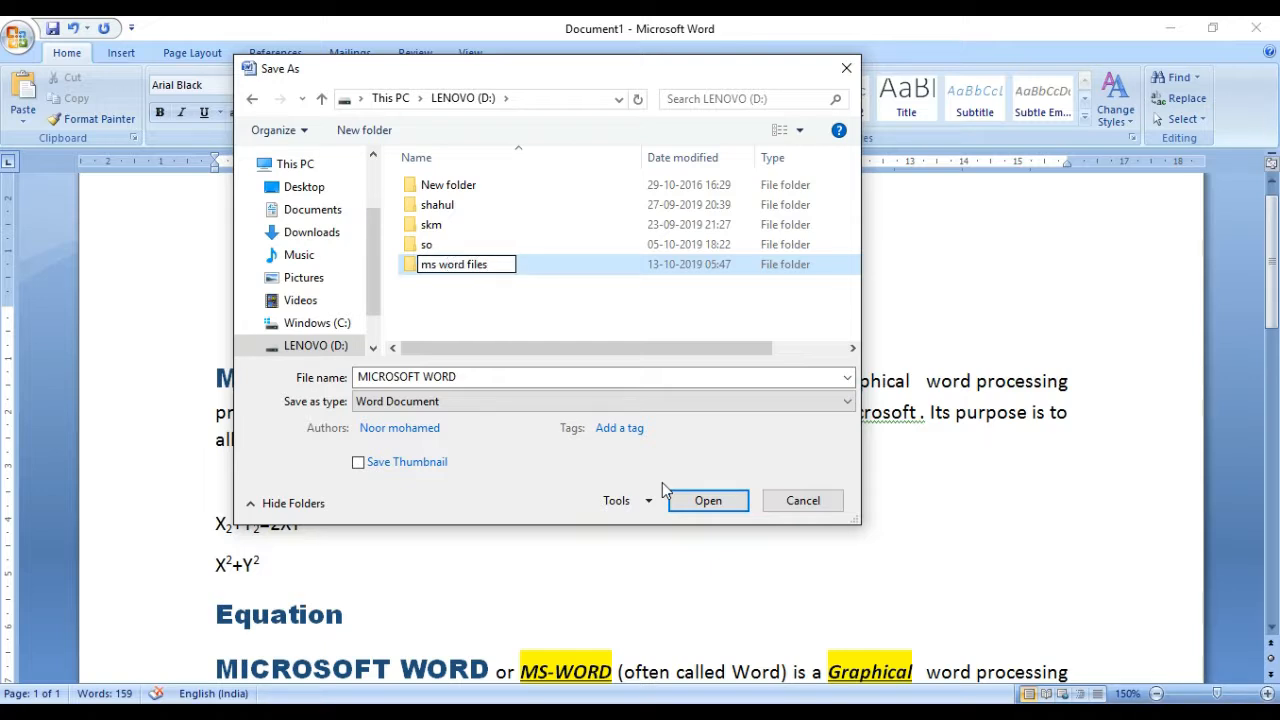
{"action": "key", "text": "Return"}
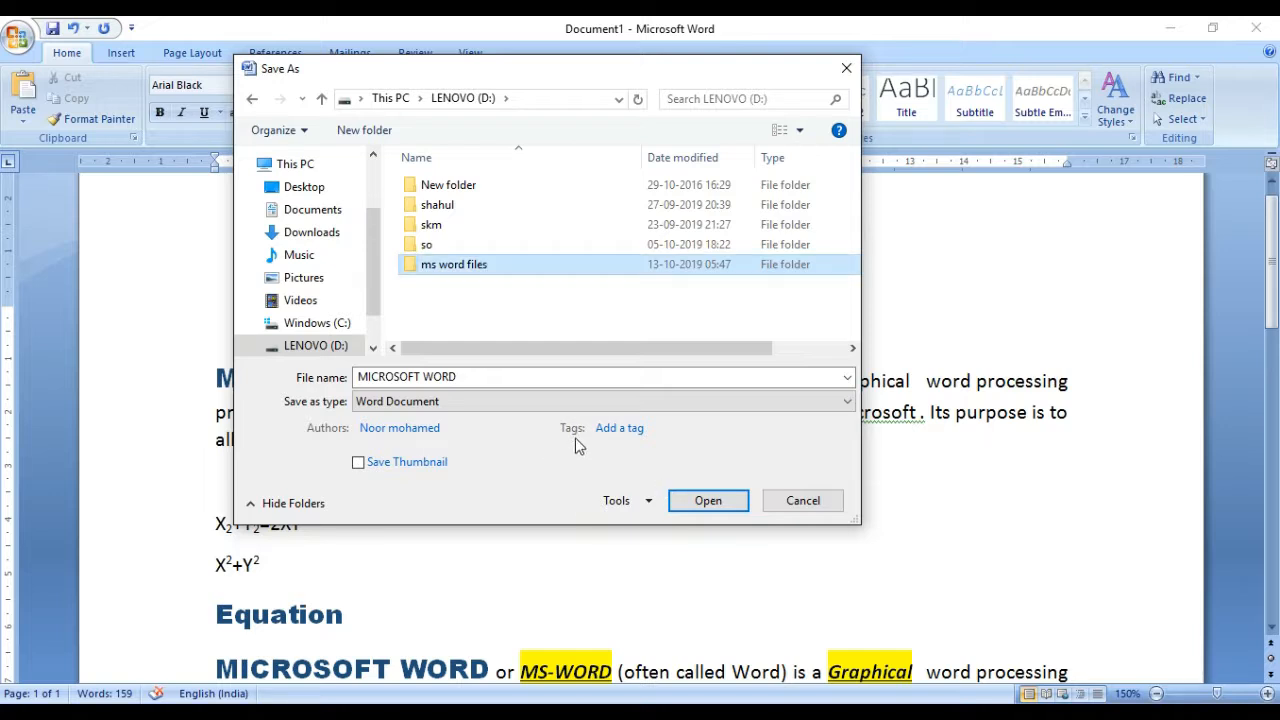
Step: Save the document in the "ms word files" folder as a Word Document named "my first document"
{"action": "double_click", "coordinate": [540, 268]}
{"action": "left_click", "coordinate": [522, 378]}
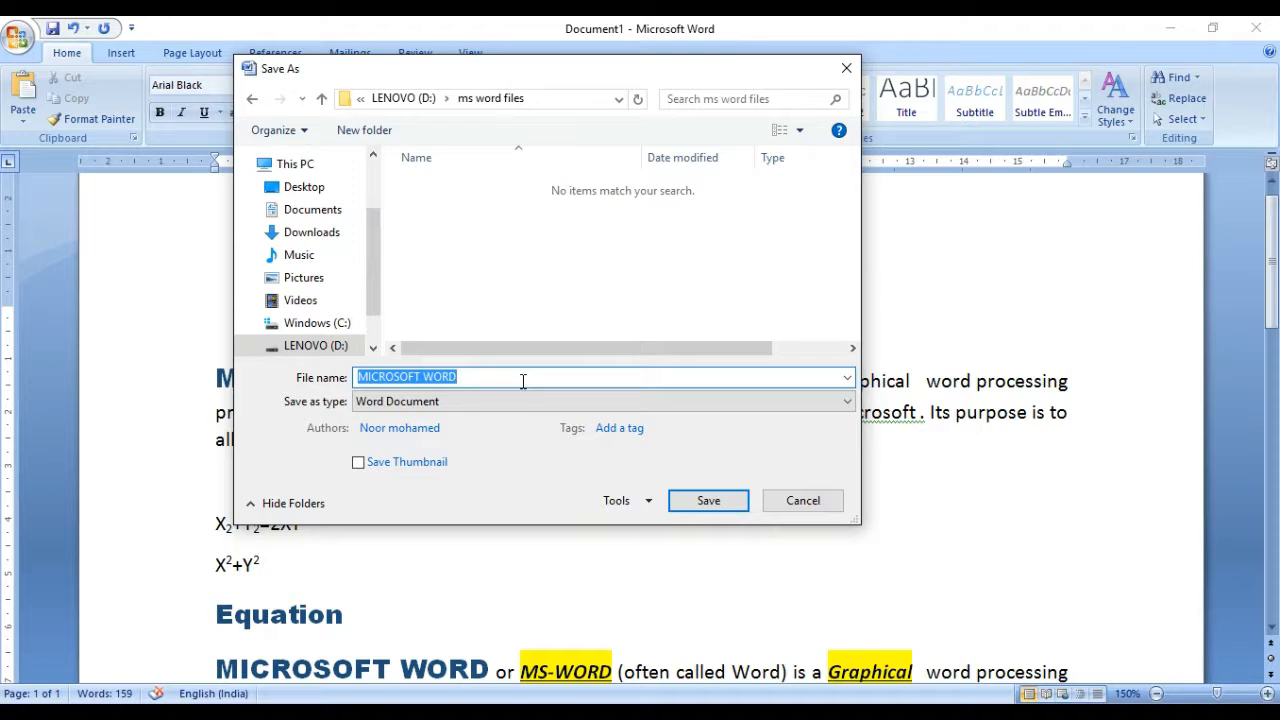
{"action": "key", "text": "BackSpace"}
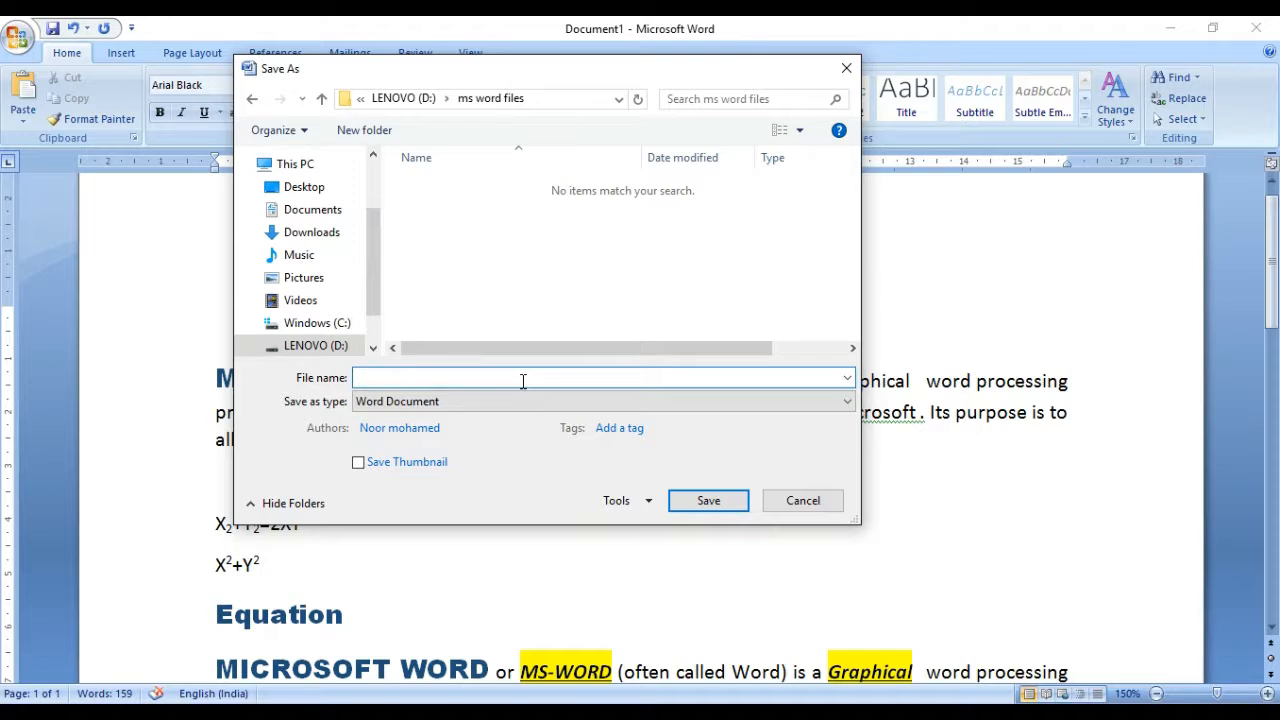
{"action": "type", "text": "my first document"}
{"action": "left_click", "coordinate": [727, 503]}
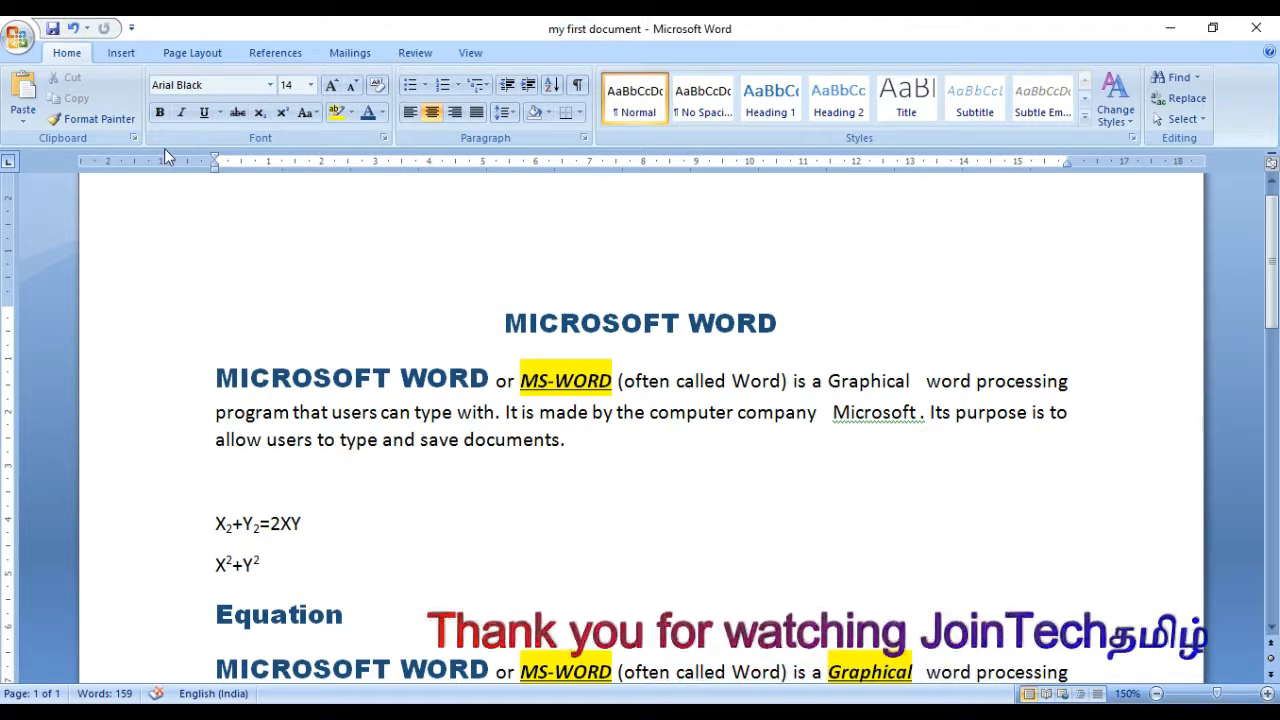
{"action": "key", "text": "Down"}
{"action": "key", "text": "Down"}
{"action": "key", "text": "Down"}
{"action": "key", "text": "Down"}
{"action": "key", "text": "Down"}
{"action": "key", "text": "Down"}
{"action": "key", "text": "Down"}
{"action": "key", "text": "Down"}
{"action": "key", "text": "Down"}
{"action": "key", "text": "Down"}
{"action": "key", "text": "Down"}
{"action": "key", "text": "Down"}
{"action": "key", "text": "Down"}
{"action": "key", "text": "Down"}
{"action": "key", "text": "Down"}
{"action": "key", "text": "Down"}
{"action": "key", "text": "Down"}
{"action": "key", "text": "Down"}
{"action": "key", "text": "Down"}
{"action": "key", "text": "Down"}
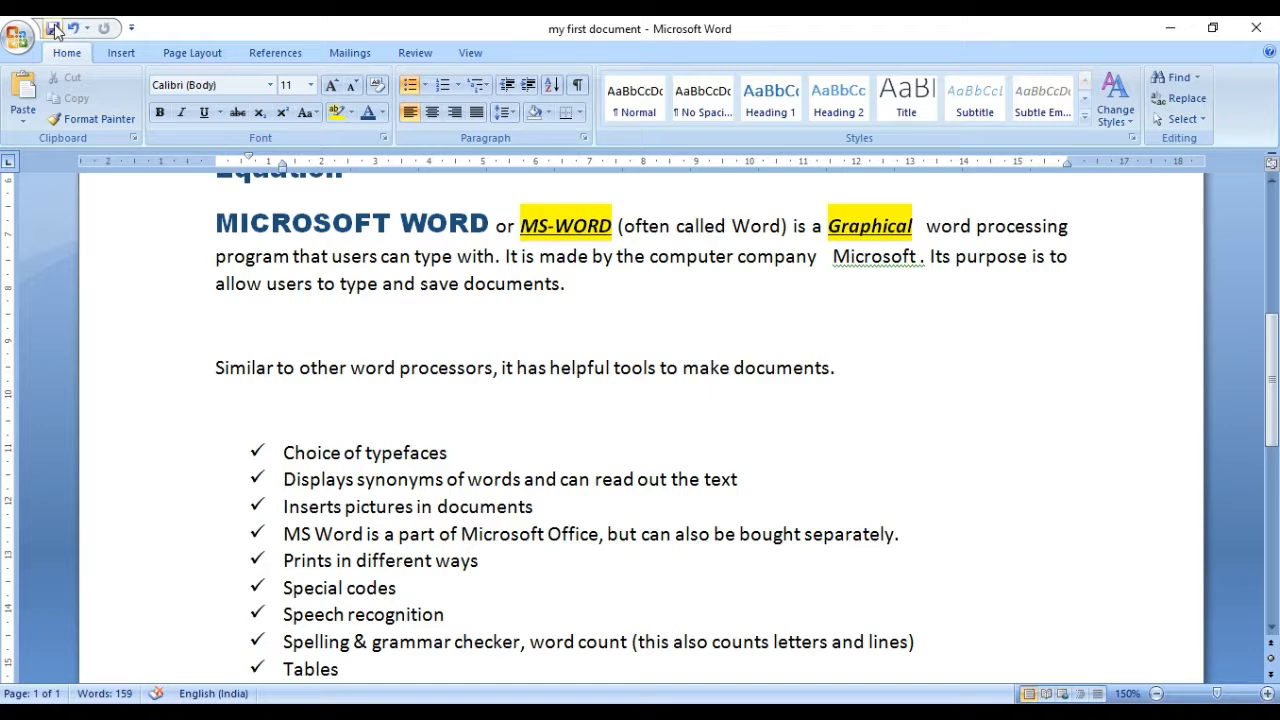
Step: Create a new blank document and close it again
{"action": "left_click", "coordinate": [22, 40]}
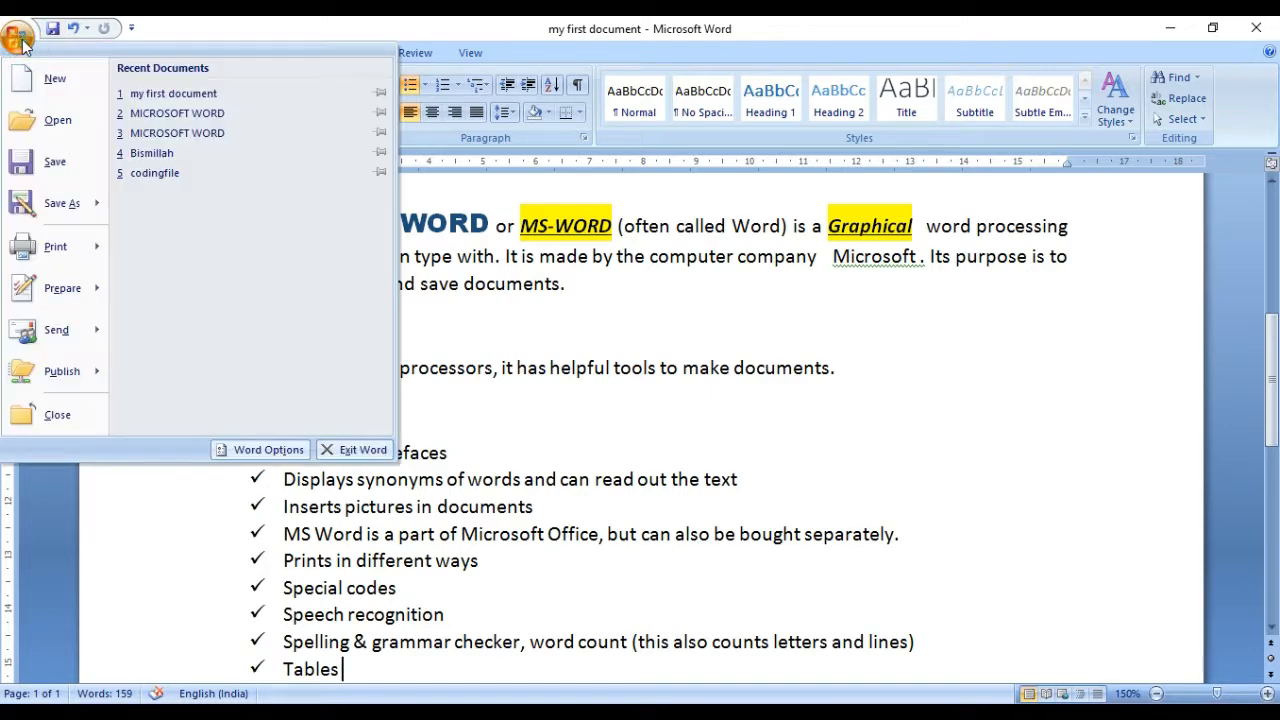
{"action": "left_click", "coordinate": [35, 80]}
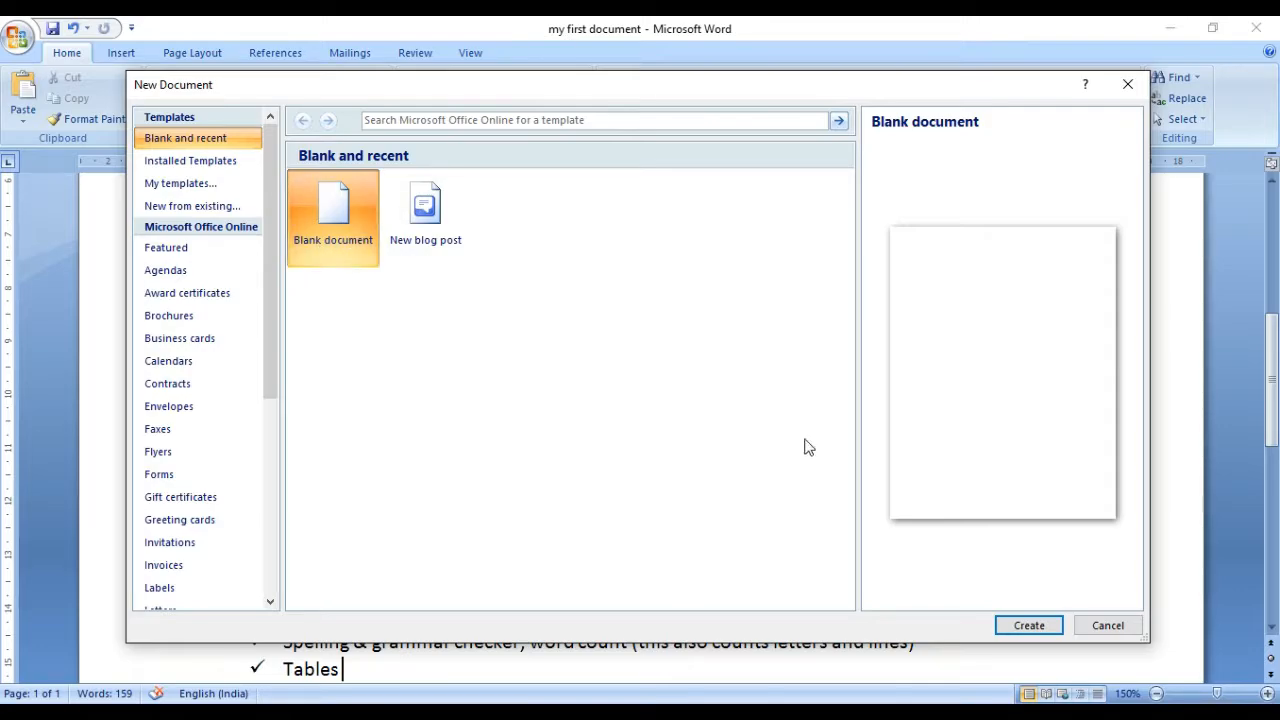
{"action": "left_click", "coordinate": [1029, 626]}
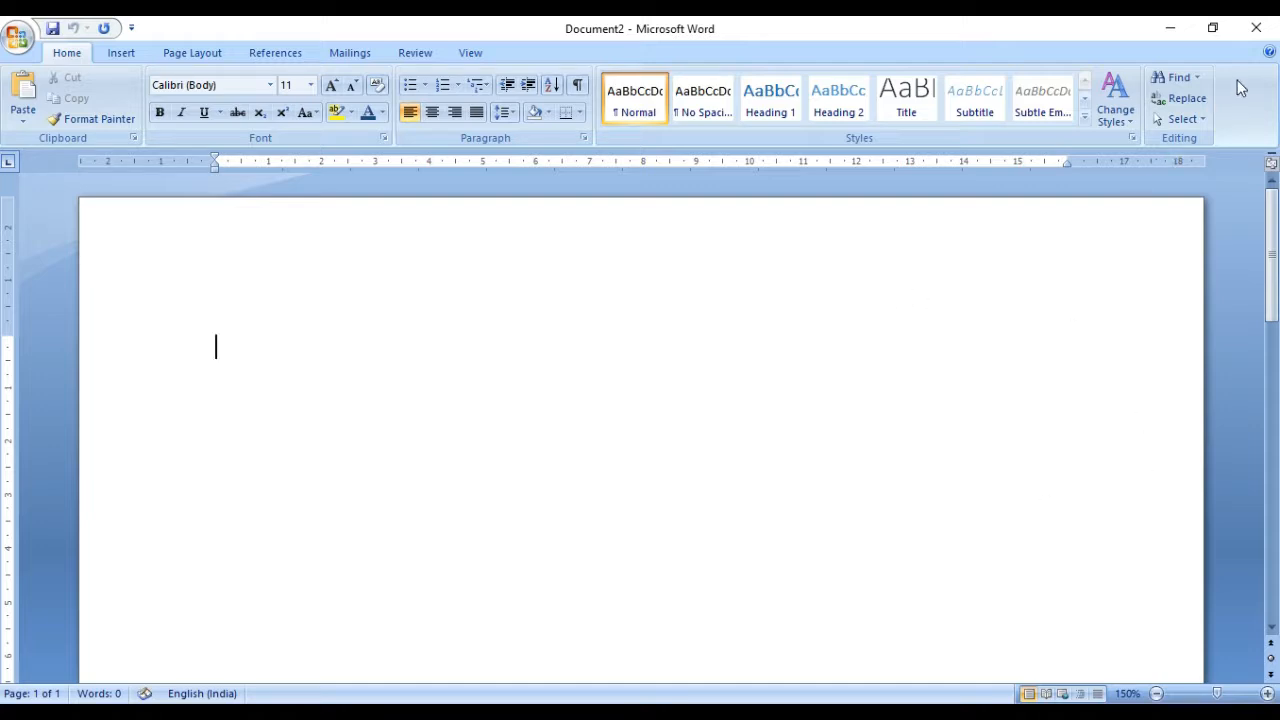
{"action": "left_click", "coordinate": [1256, 28]}
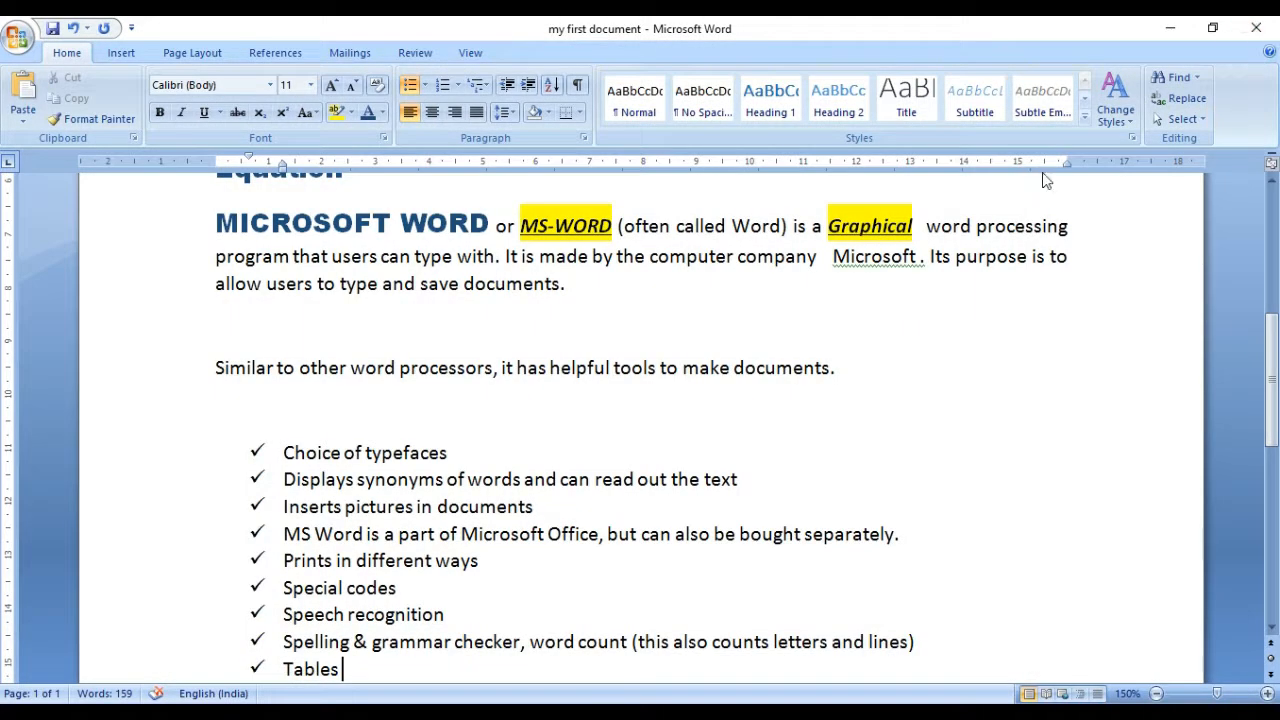
Step: Close the "my first document" file while leaving the program running
{"action": "left_click", "coordinate": [18, 56]}
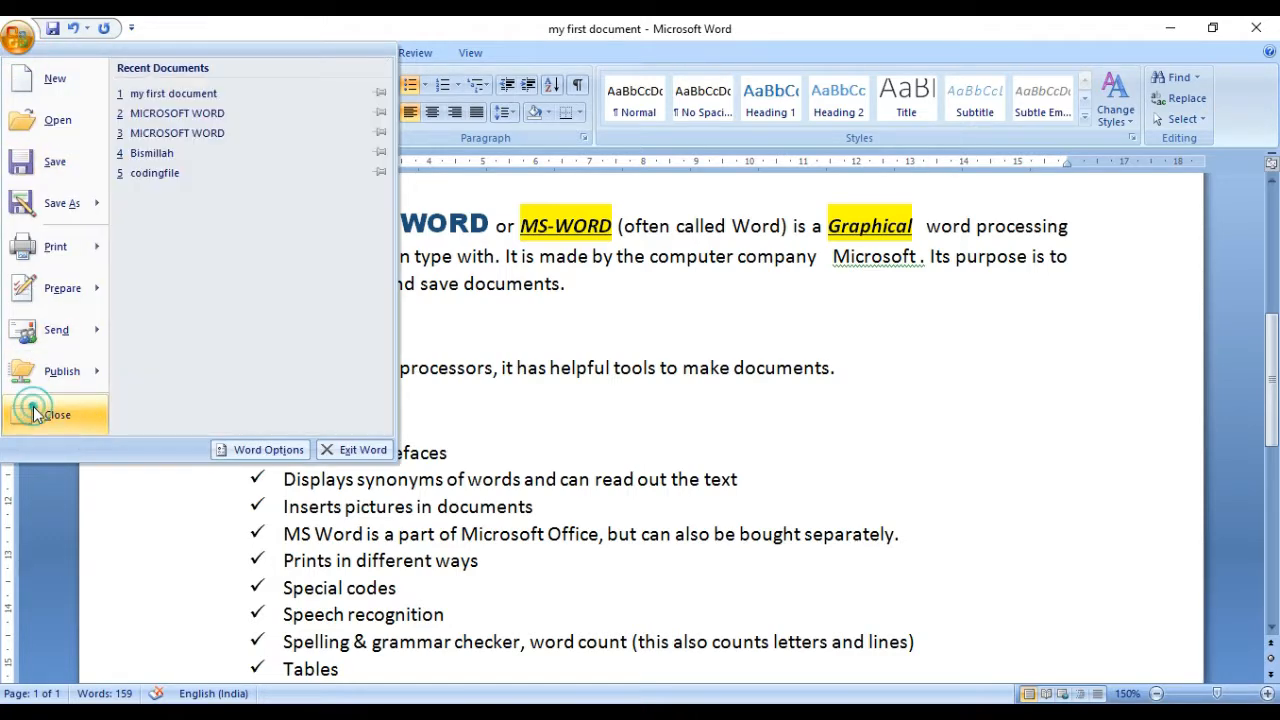
{"action": "left_click", "coordinate": [33, 413]}
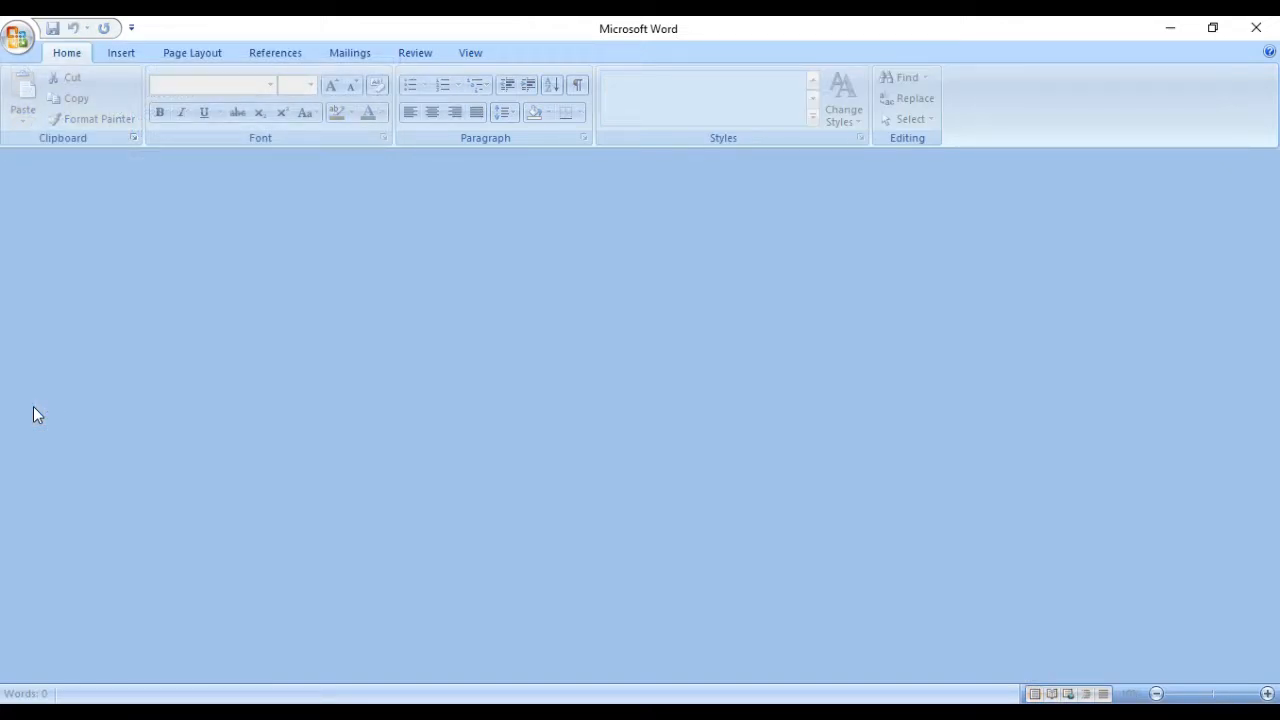
Step: Open "my first document" from the "ms word files" folder on the LENOVO (D:) drive
{"action": "left_click", "coordinate": [20, 42]}
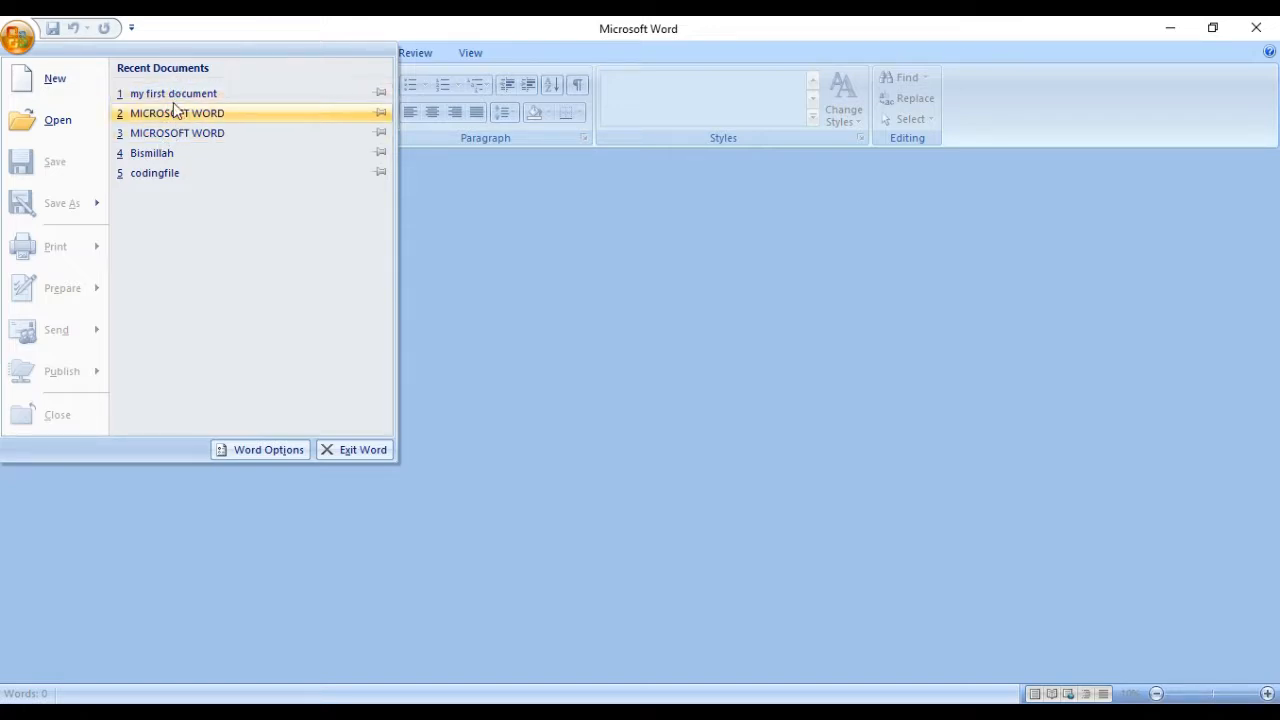
{"action": "left_click", "coordinate": [48, 132]}
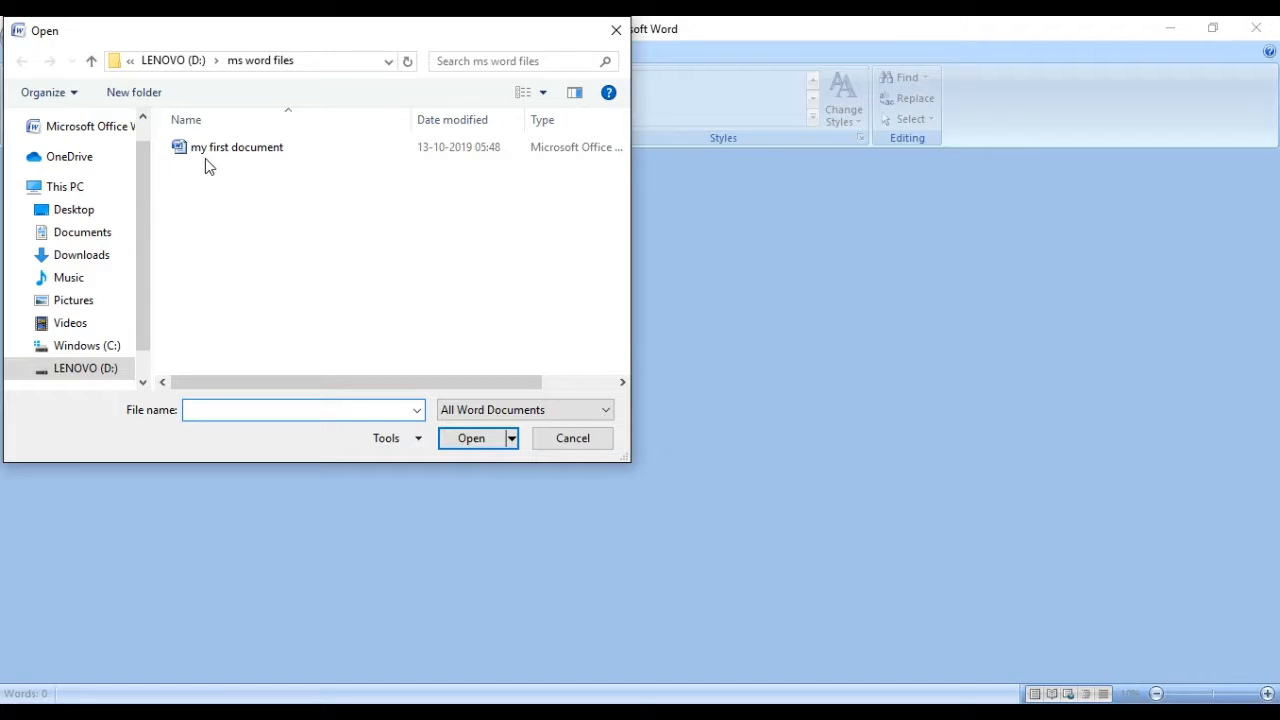
{"action": "left_click", "coordinate": [107, 189]}
{"action": "left_click", "coordinate": [320, 360]}
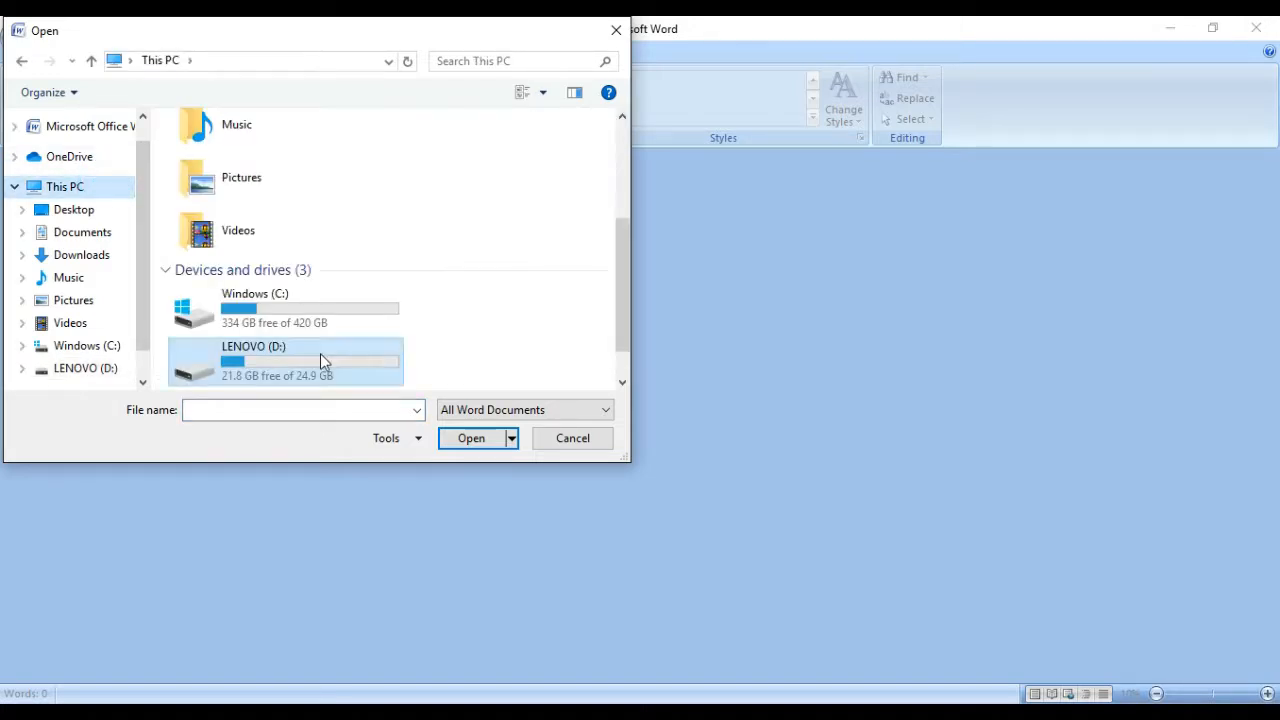
{"action": "double_click", "coordinate": [318, 358]}
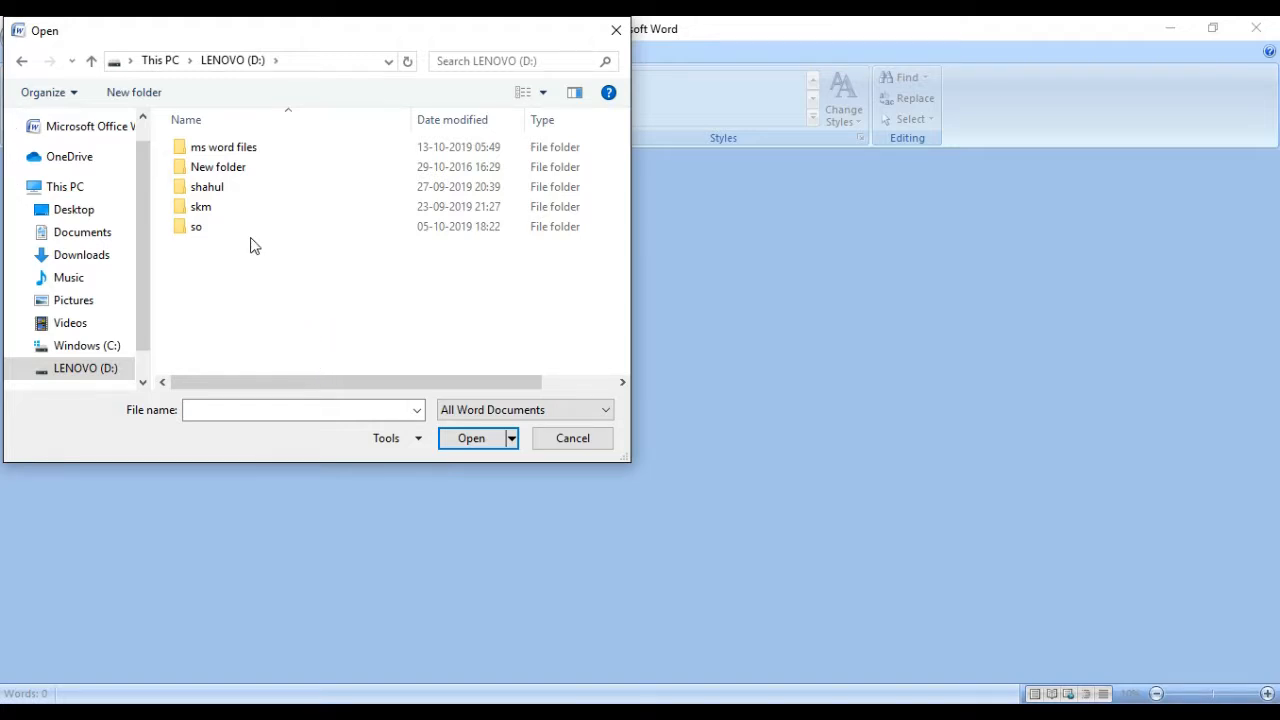
{"action": "double_click", "coordinate": [249, 150]}
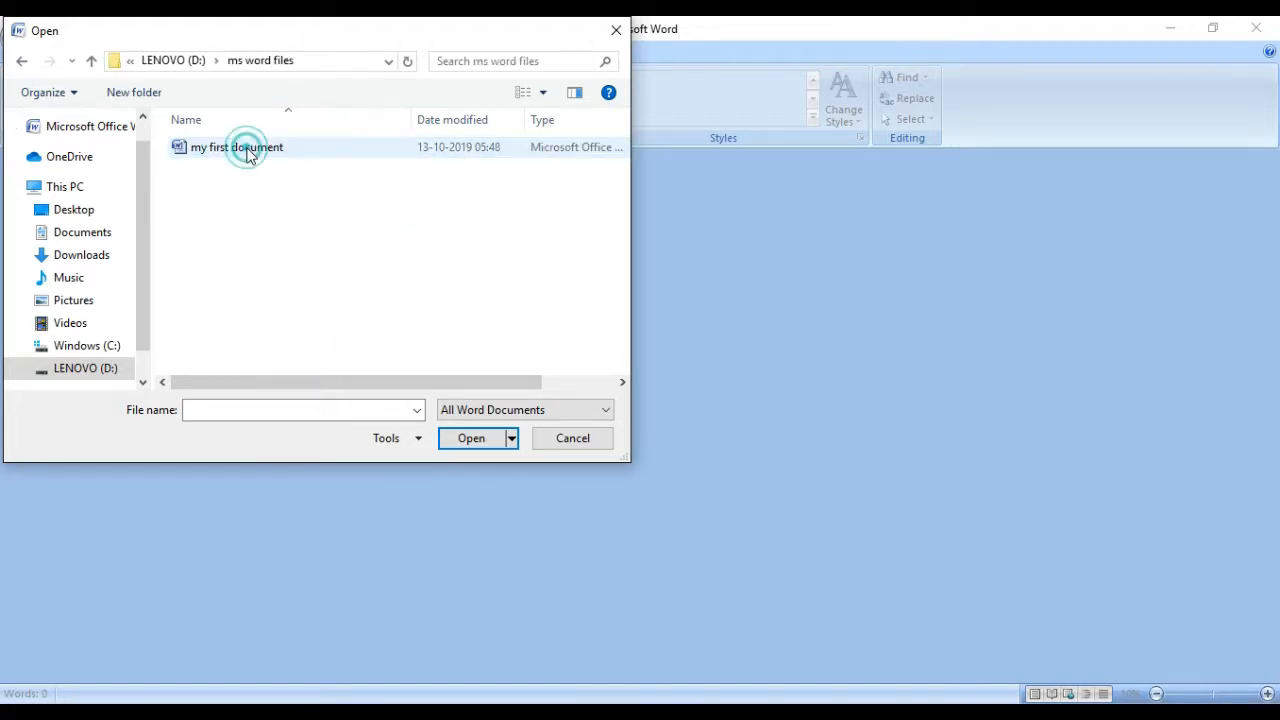
{"action": "left_click", "coordinate": [249, 150]}
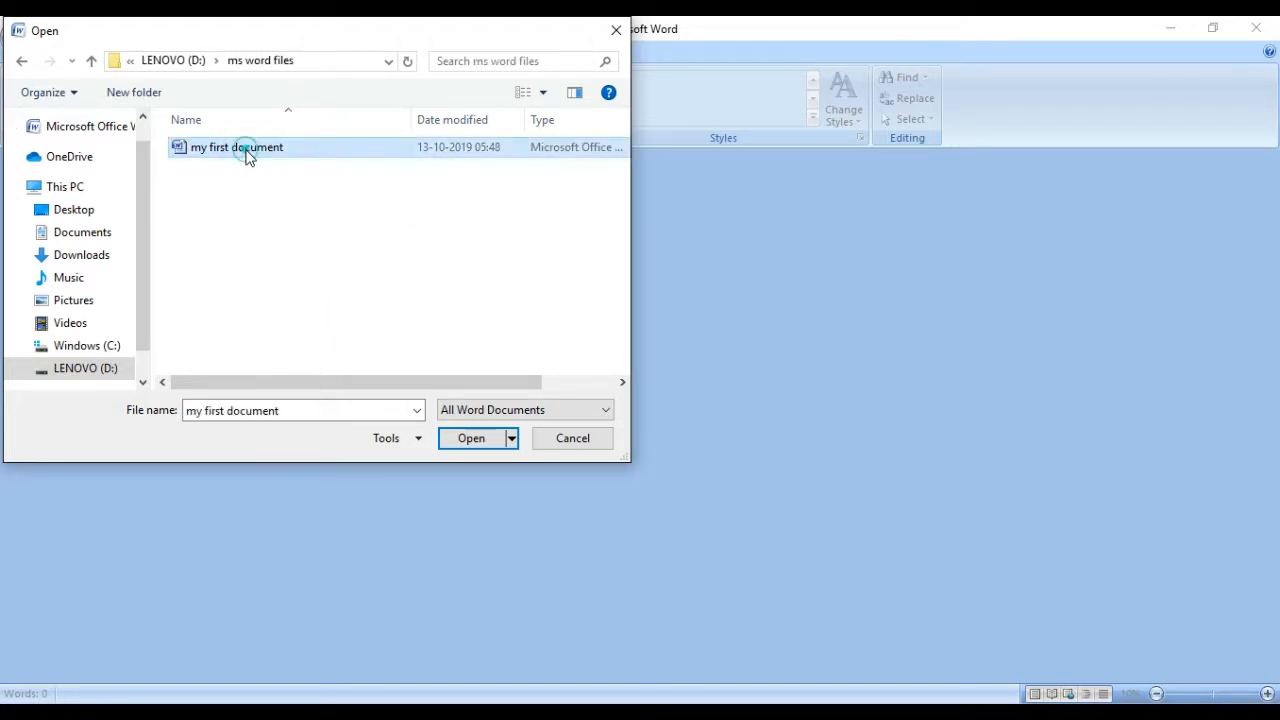
{"action": "left_click", "coordinate": [477, 441]}
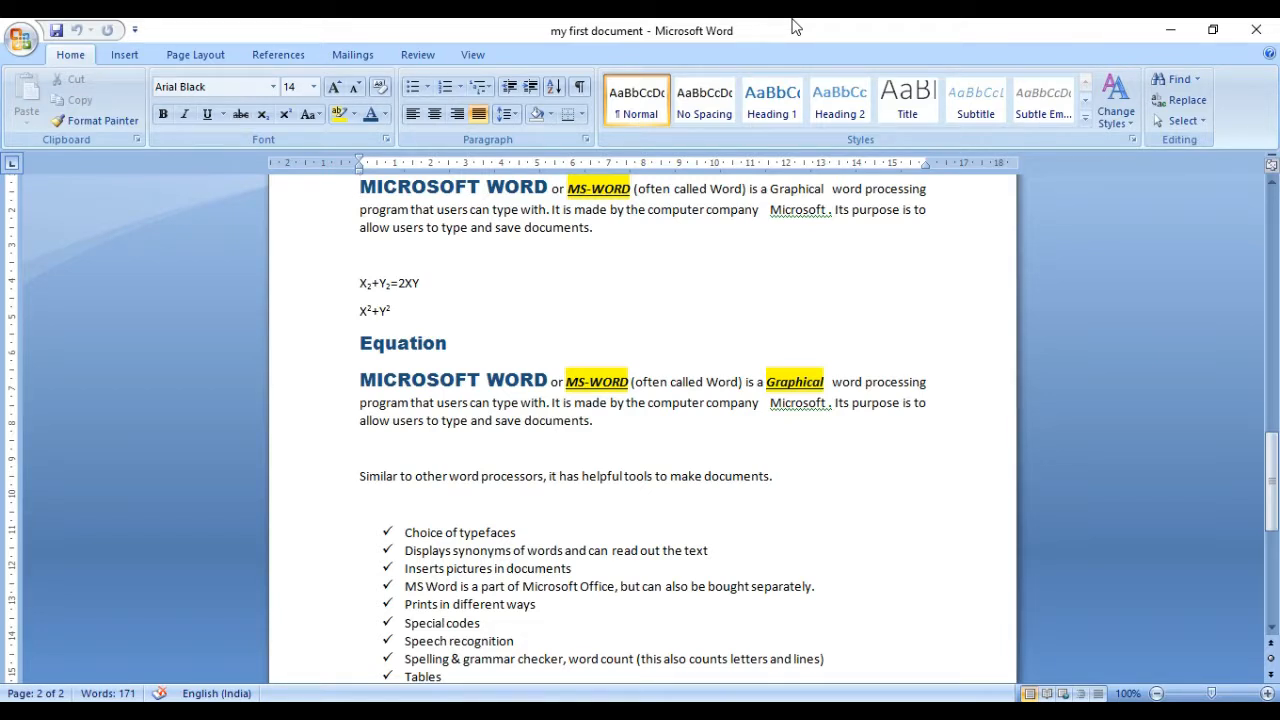
Step: Save "my first document" over itself with a password to open, entering and re-entering the password in the general save options
{"action": "left_click", "coordinate": [16, 38]}
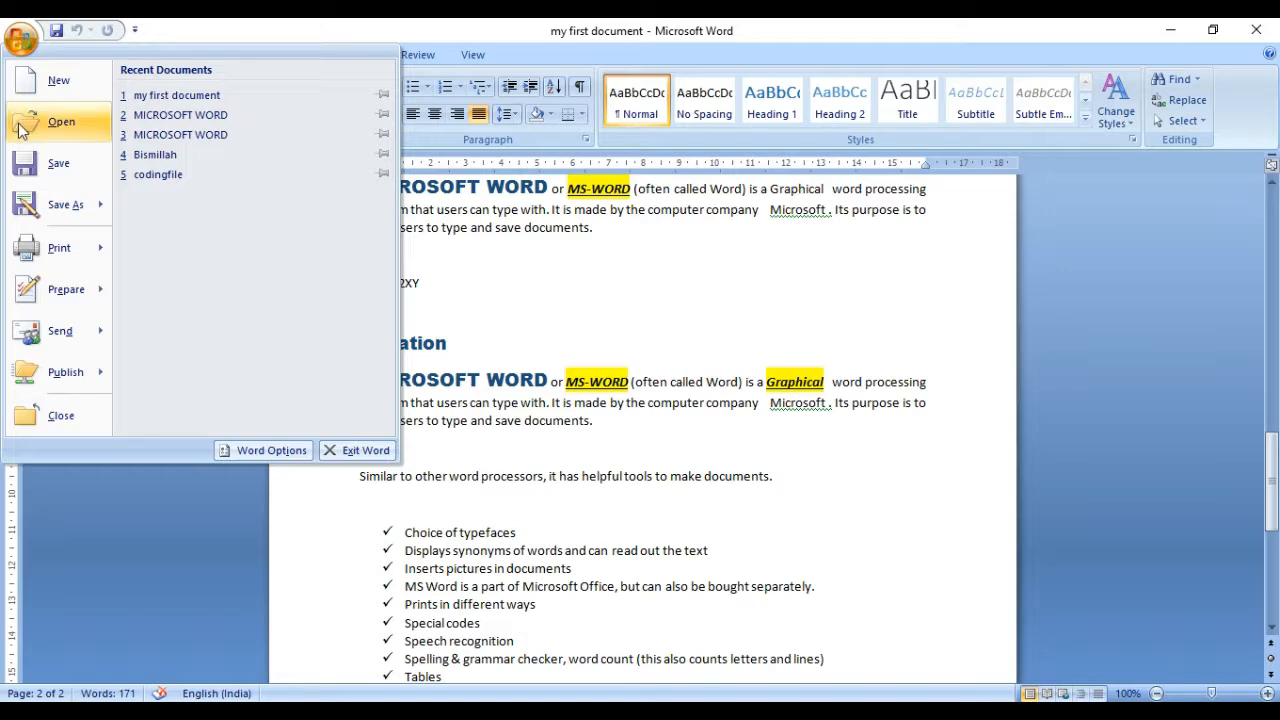
{"action": "mouse_move", "coordinate": [50, 204]}
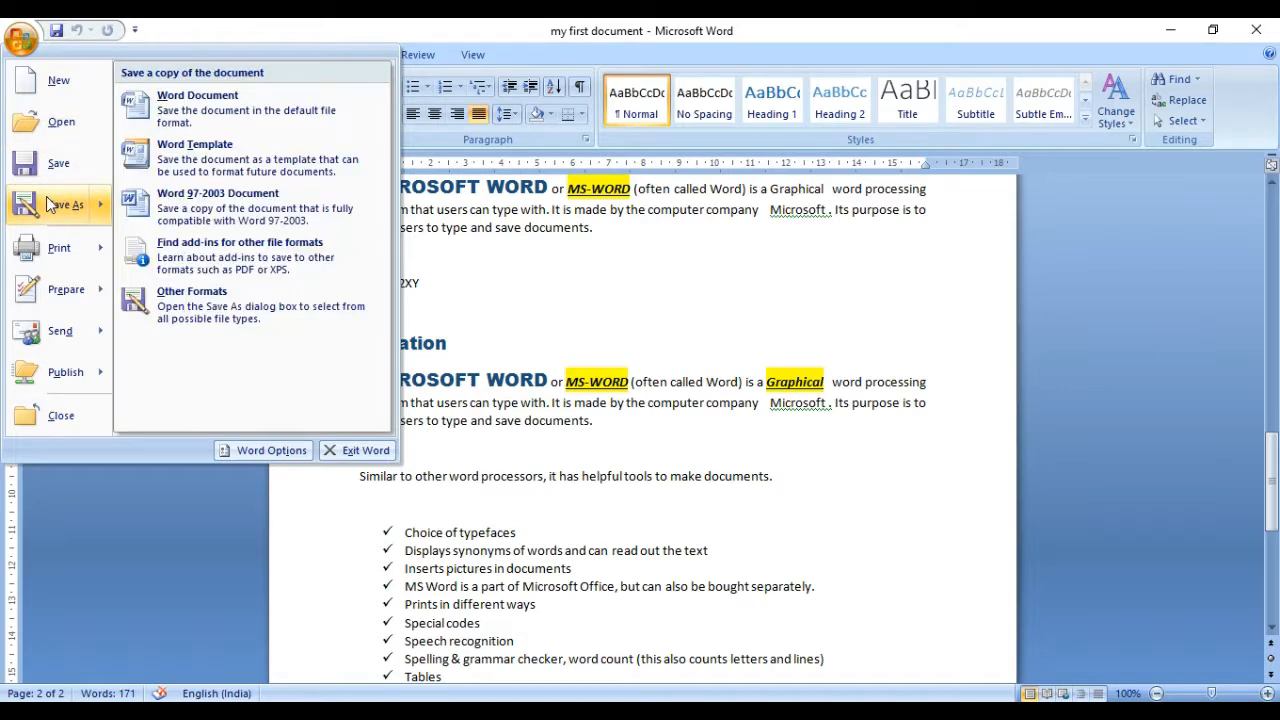
{"action": "left_click", "coordinate": [53, 210]}
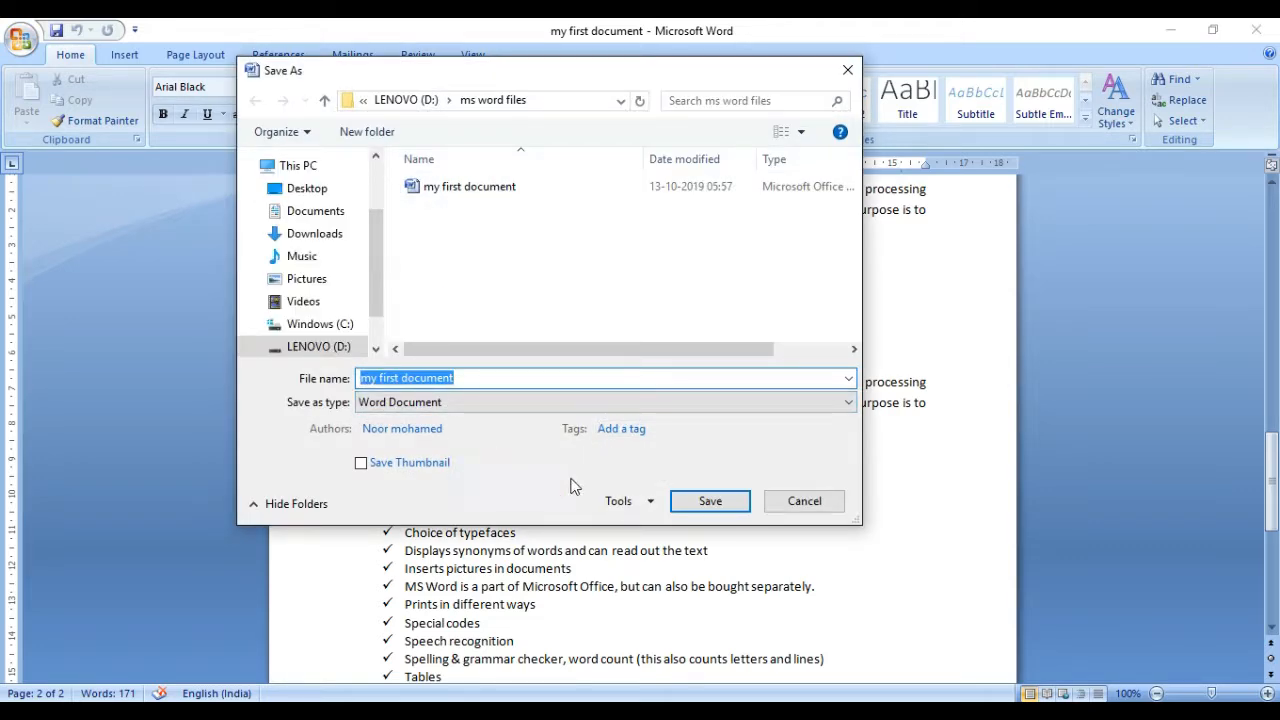
{"action": "left_click", "coordinate": [649, 503]}
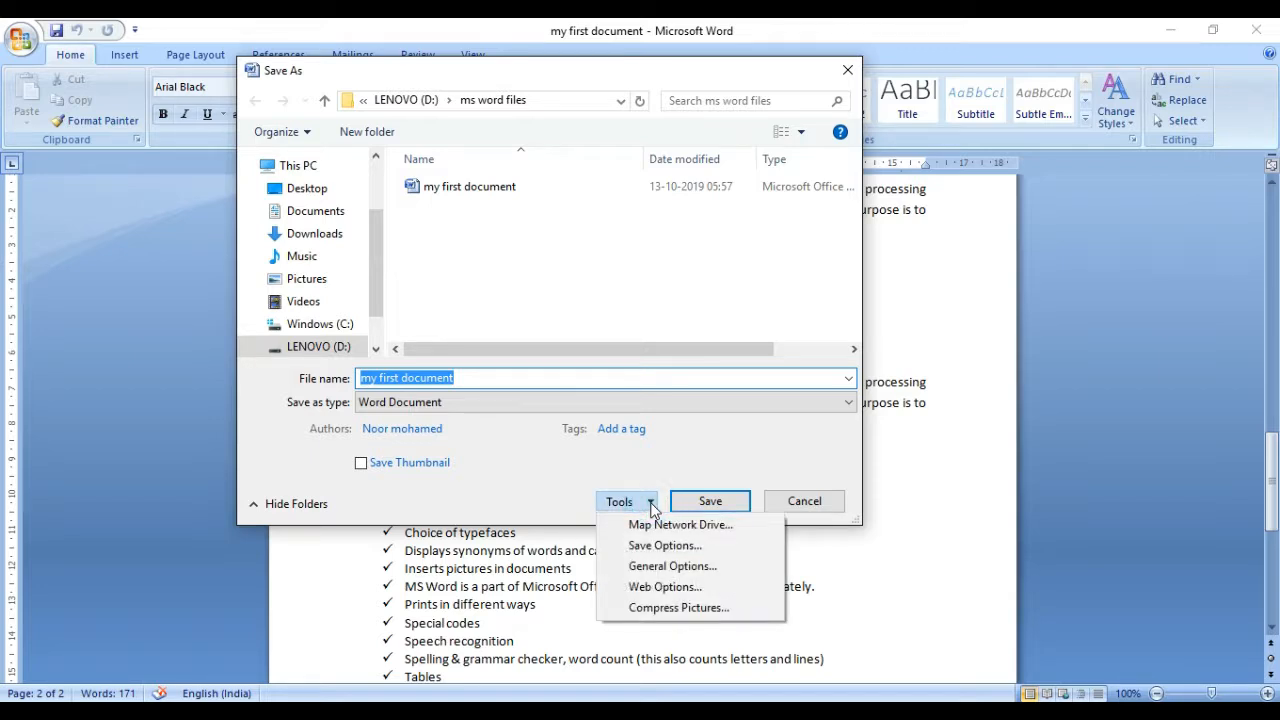
{"action": "left_click", "coordinate": [667, 574]}
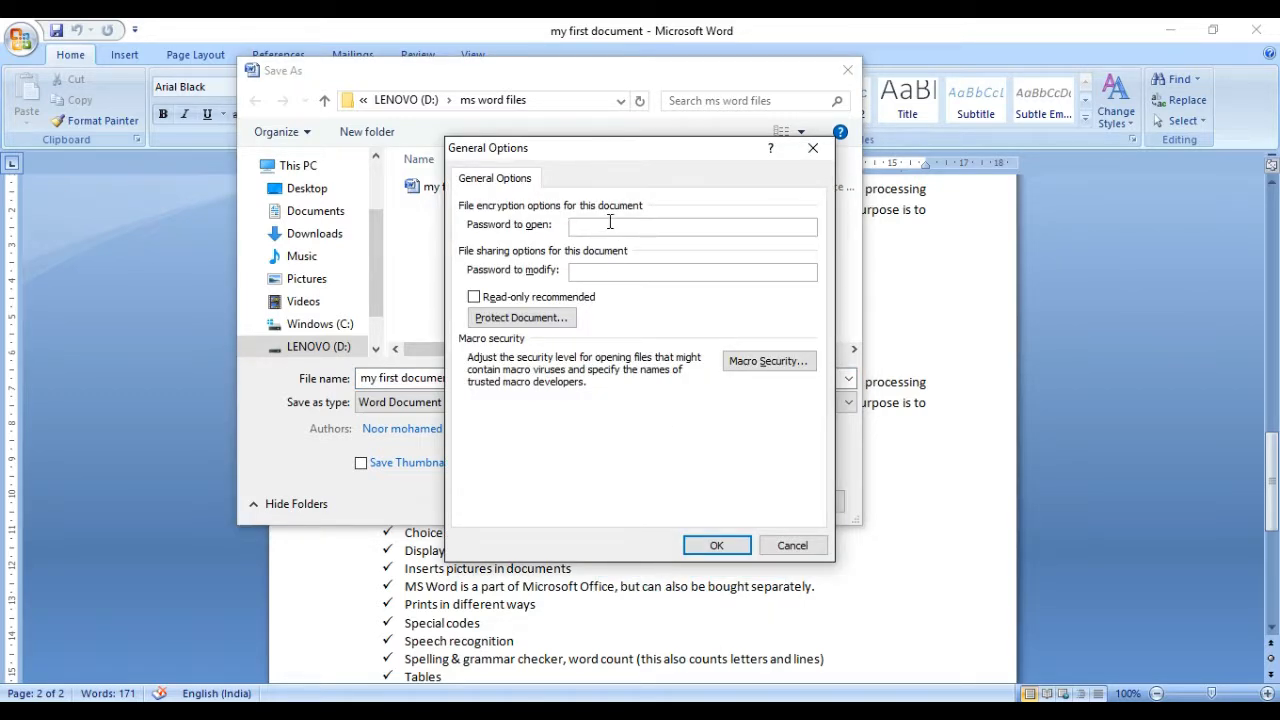
{"action": "type", "text": "123"}
{"action": "left_click", "coordinate": [708, 547]}
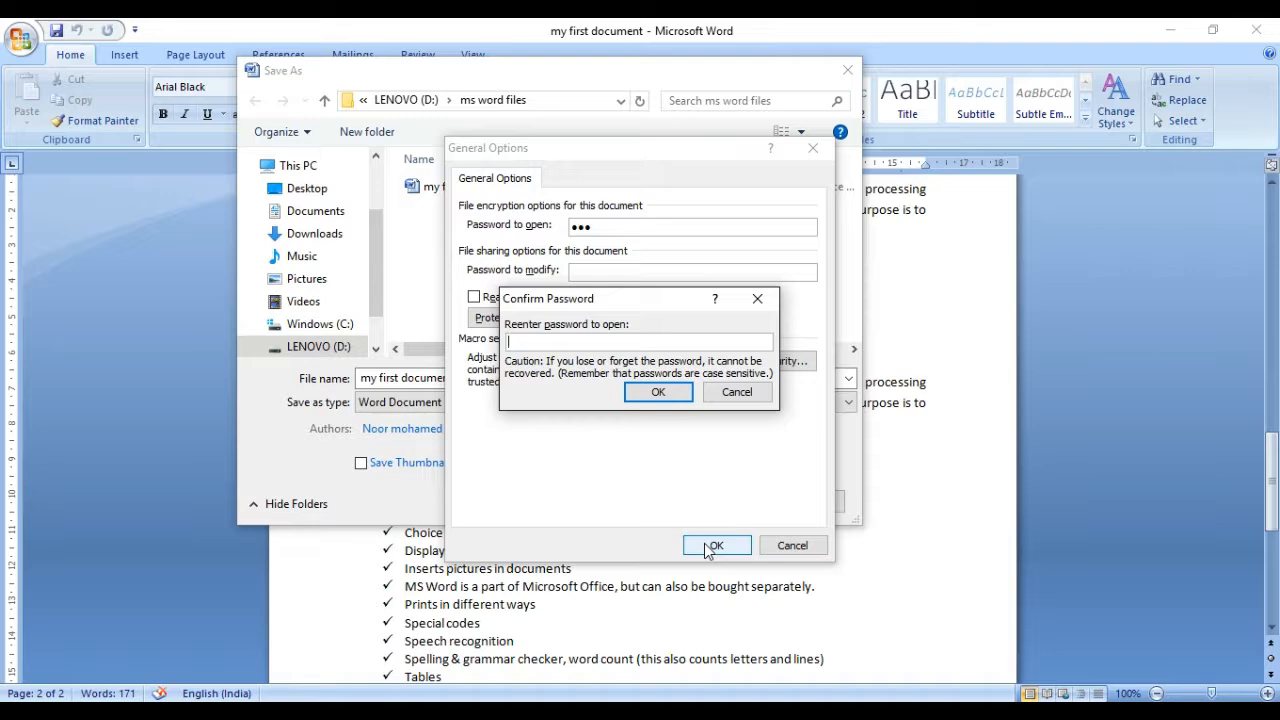
{"action": "type", "text": "123"}
{"action": "left_click", "coordinate": [657, 392]}
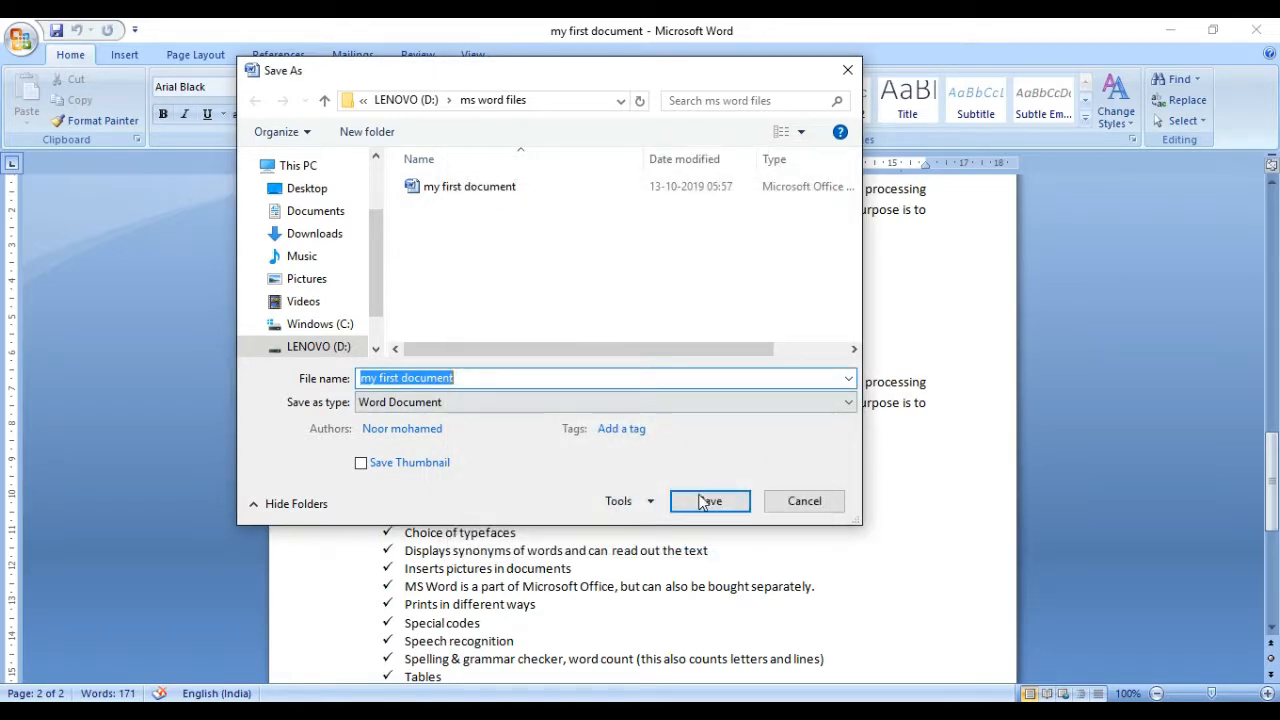
{"action": "left_click", "coordinate": [706, 502]}
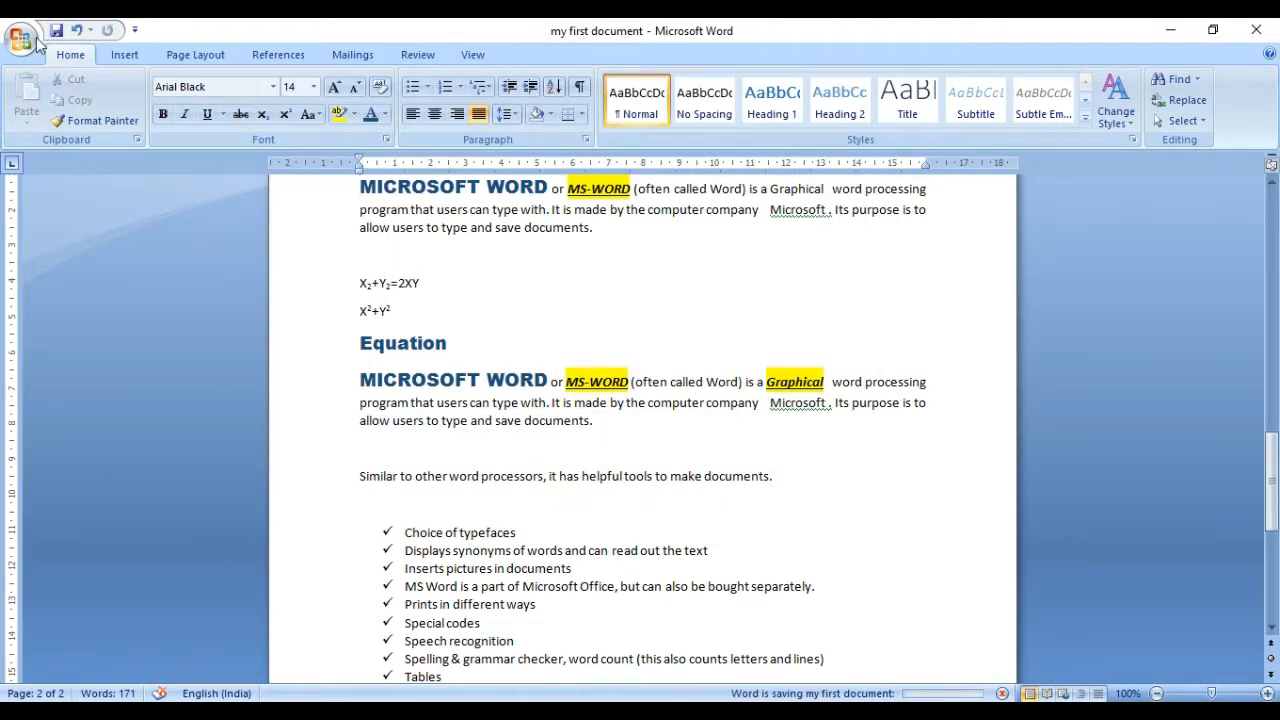
Step: Close "my first document" while leaving the program running
{"action": "left_click", "coordinate": [26, 42]}
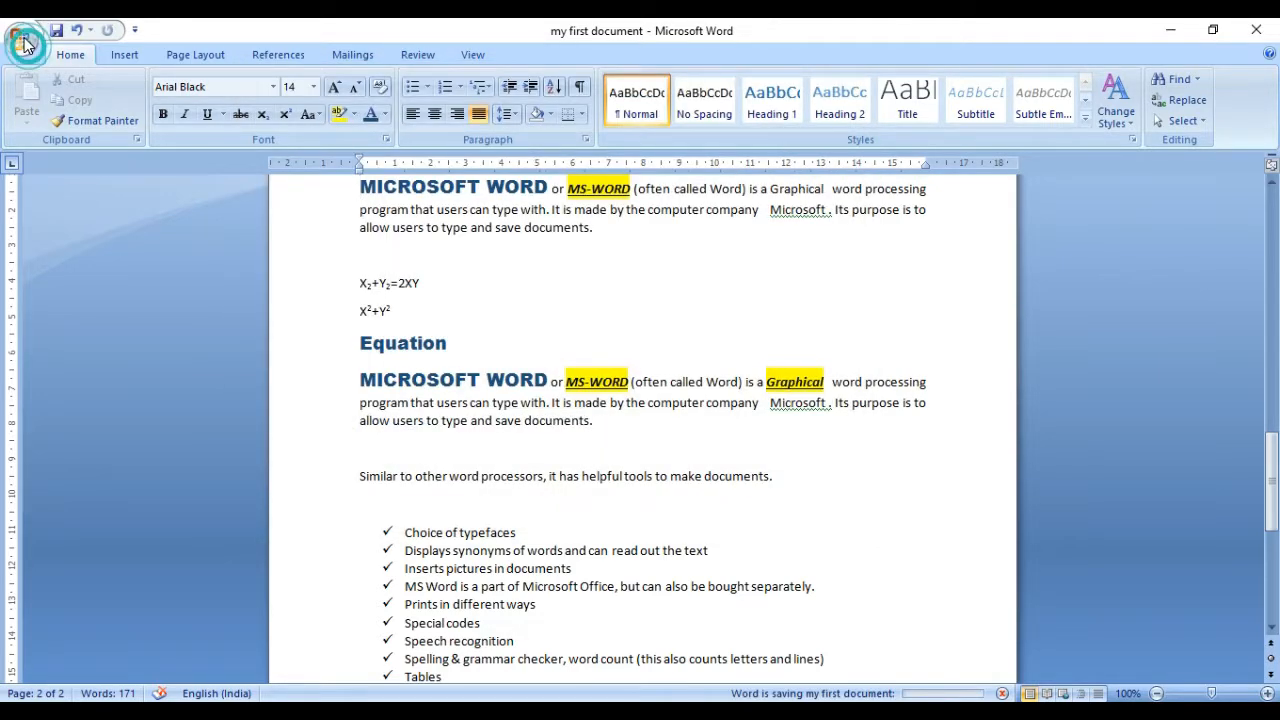
{"action": "left_click", "coordinate": [27, 45]}
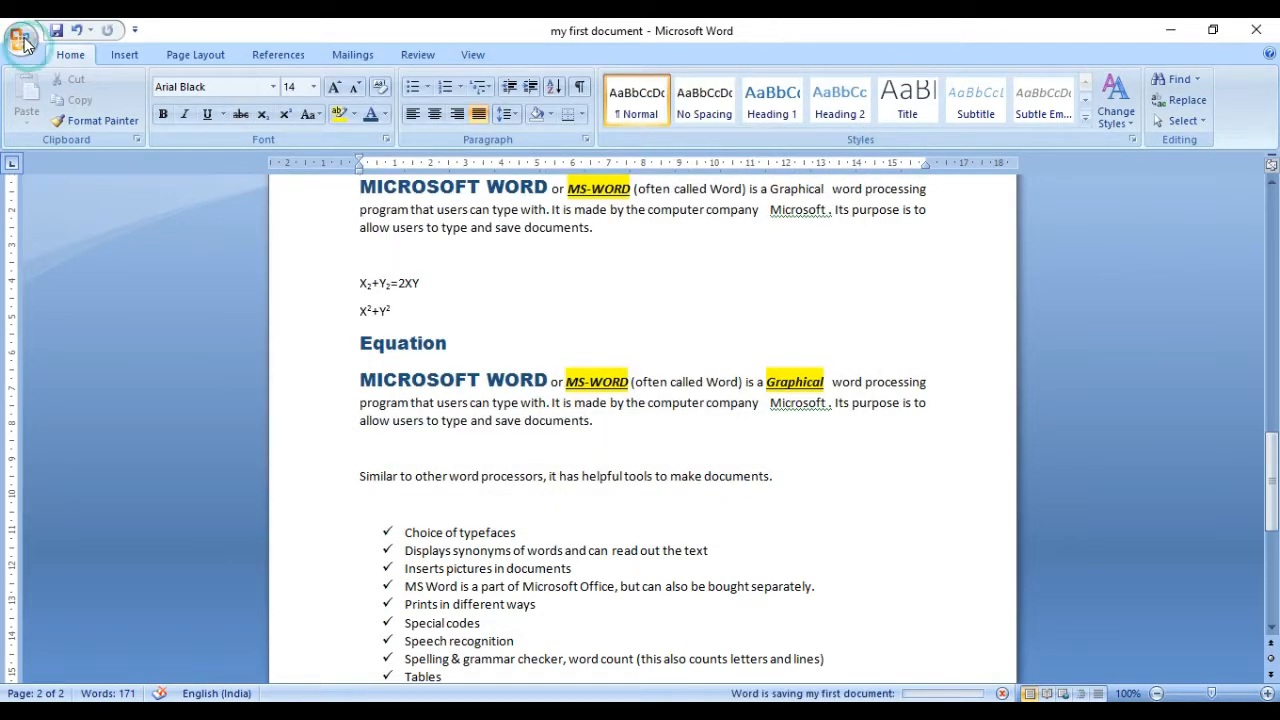
{"action": "left_click", "coordinate": [27, 45]}
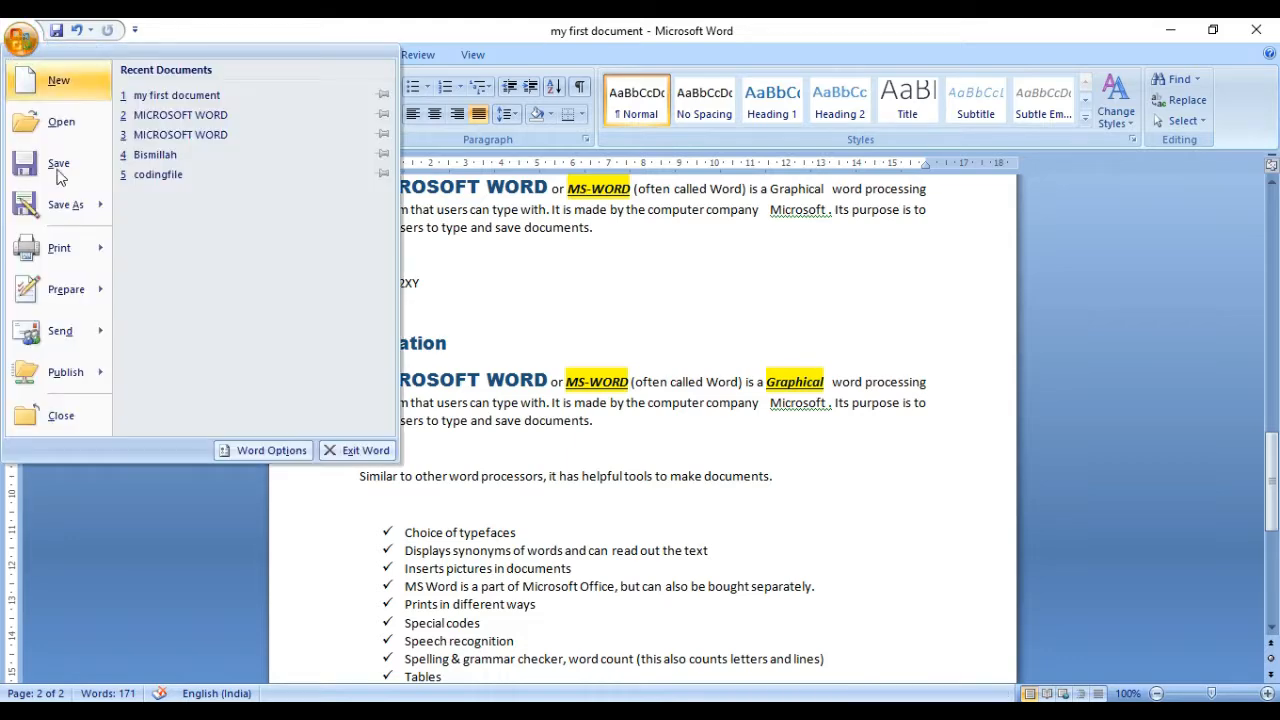
{"action": "mouse_move", "coordinate": [66, 350]}
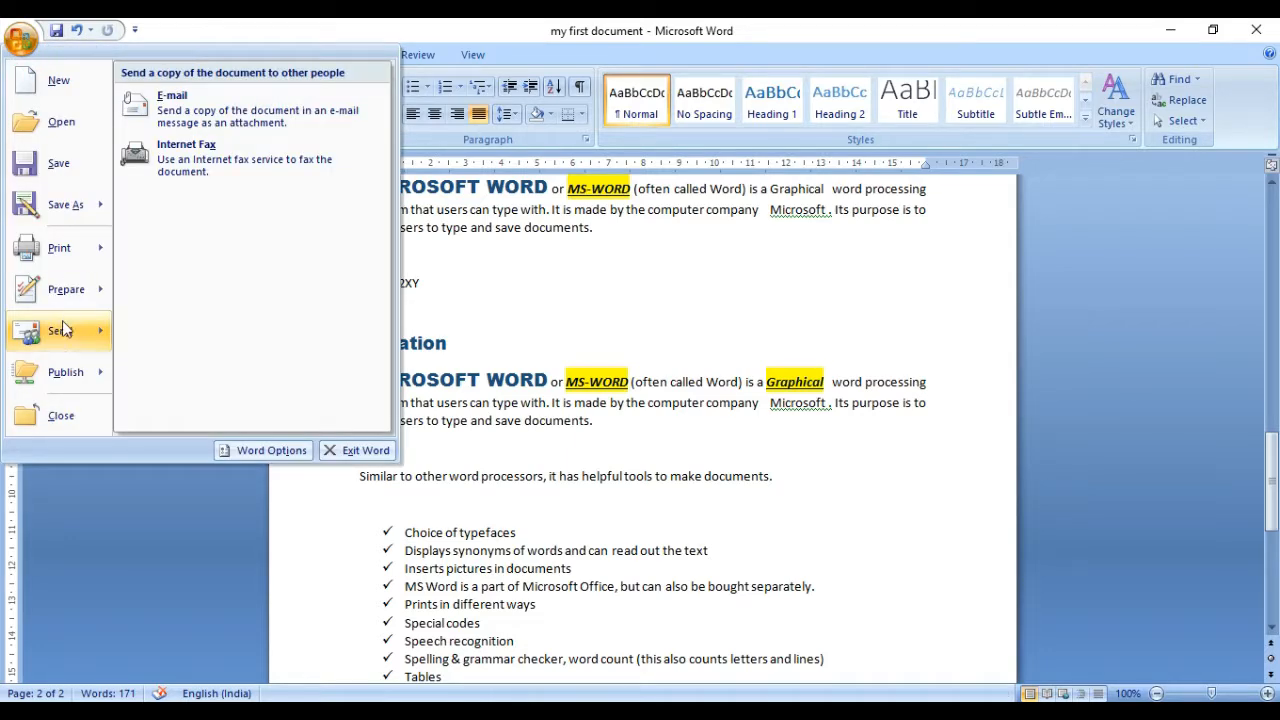
{"action": "left_click", "coordinate": [56, 425]}
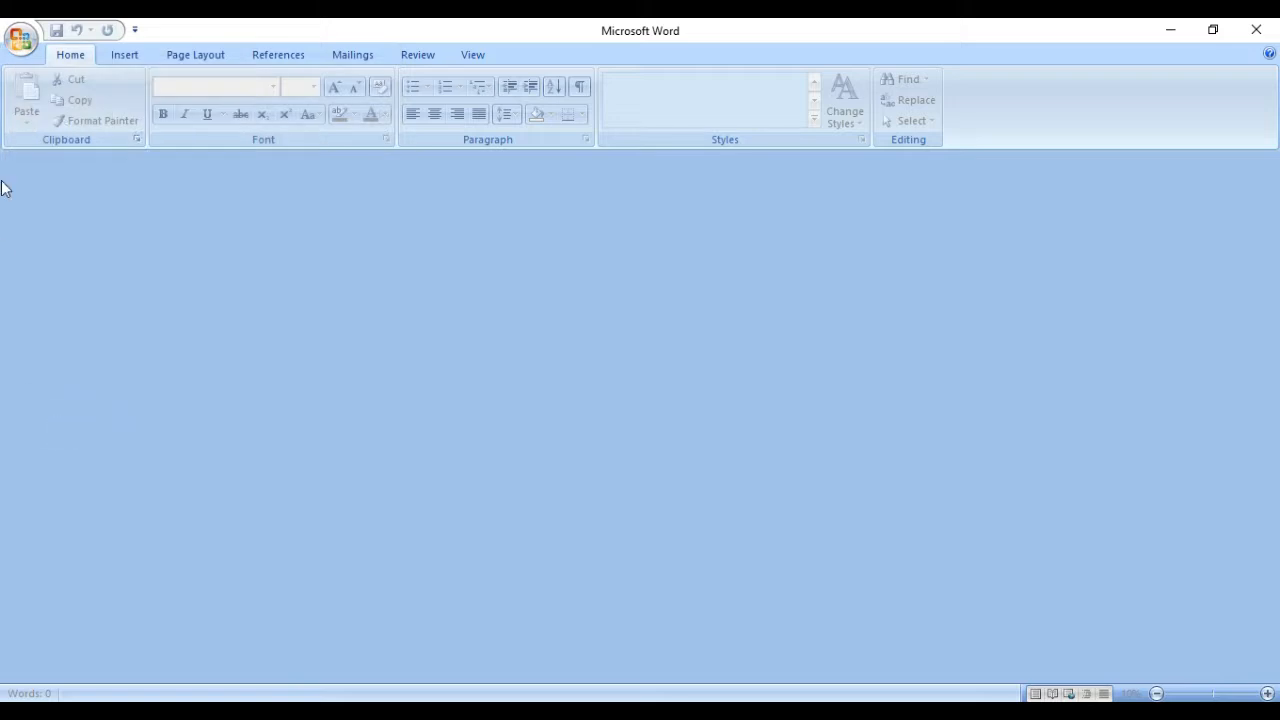
Step: Reopen "my first document" from the recent documents and enter the password to open the file
{"action": "left_click", "coordinate": [21, 40]}
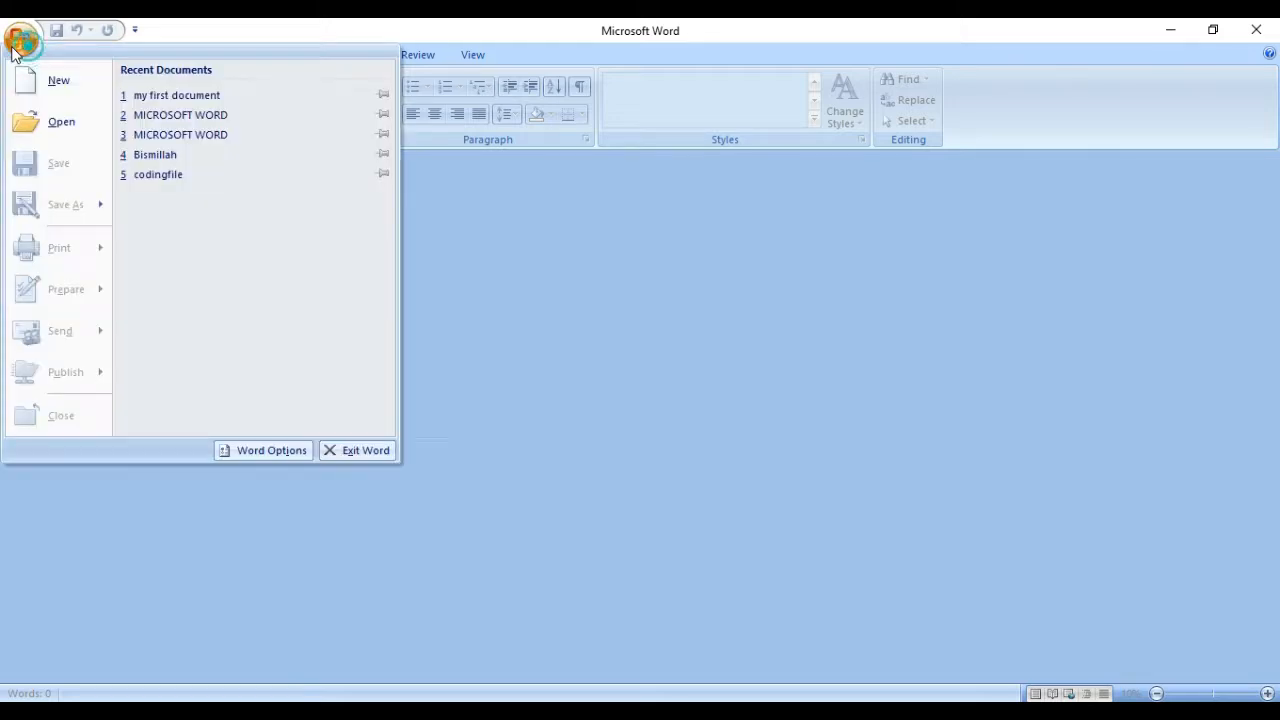
{"action": "left_click", "coordinate": [187, 96]}
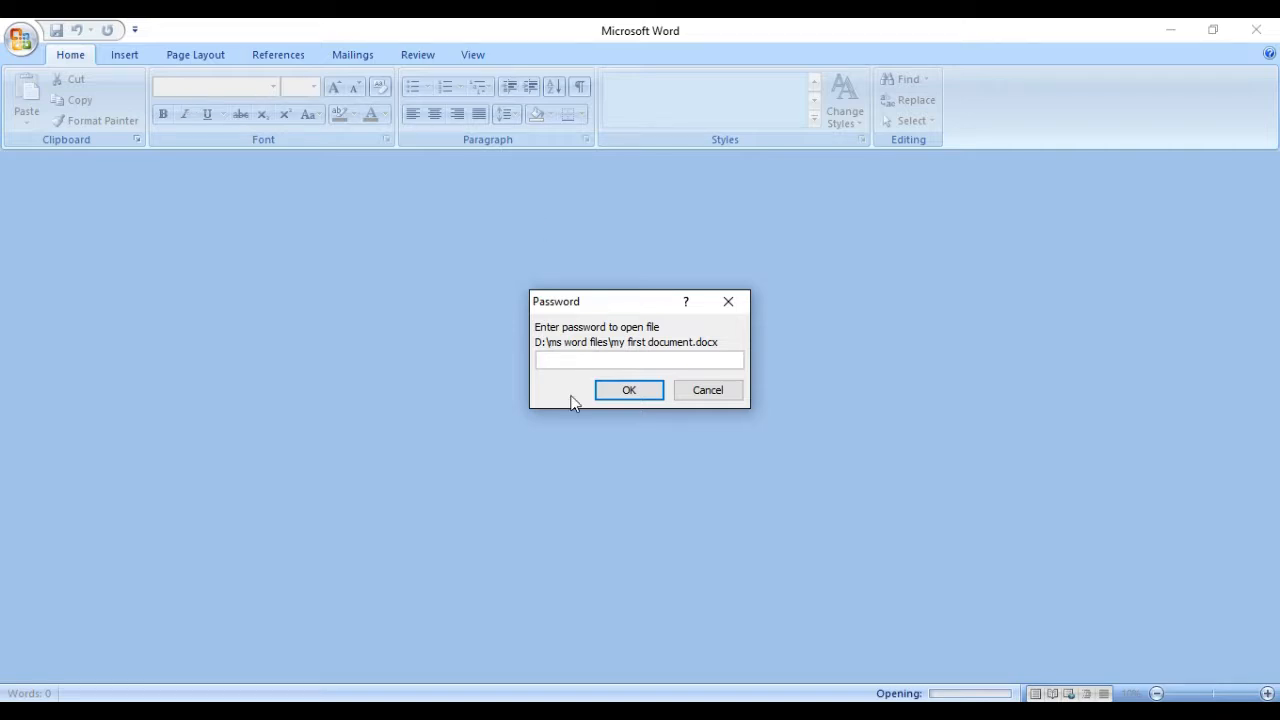
{"action": "left_click", "coordinate": [578, 361]}
{"action": "type", "text": "1234"}
{"action": "key", "text": "Return"}
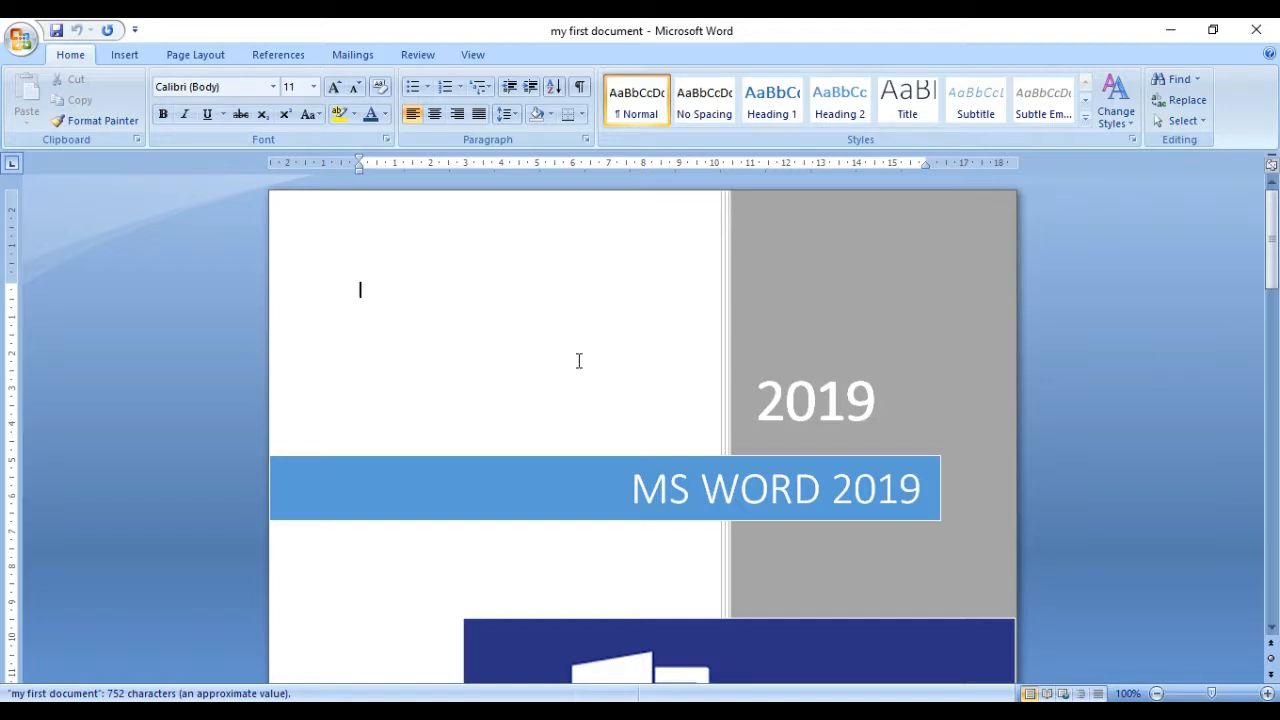
Step: Look through the document's text down to the checkmark list and back up to the title
{"action": "key", "text": "ctrl+End"}
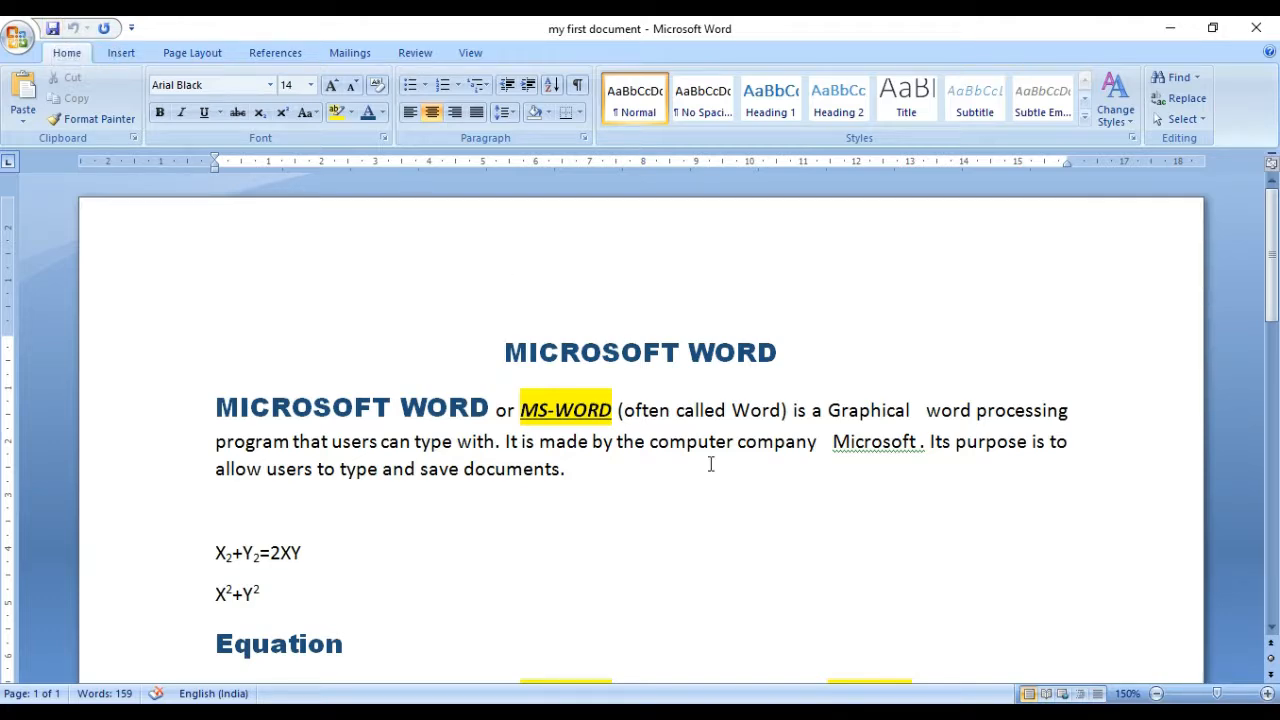
{"action": "key", "text": "Down"}
{"action": "key", "text": "Down"}
{"action": "key", "text": "Down"}
{"action": "key", "text": "Down"}
{"action": "key", "text": "Down"}
{"action": "key", "text": "Down"}
{"action": "key", "text": "Down"}
{"action": "key", "text": "Down"}
{"action": "key", "text": "Down"}
{"action": "key", "text": "Down"}
{"action": "key", "text": "Down"}
{"action": "key", "text": "Down"}
{"action": "key", "text": "Down"}
{"action": "key", "text": "Down"}
{"action": "key", "text": "Down"}
{"action": "key", "text": "Down"}
{"action": "key", "text": "Down"}
{"action": "key", "text": "Down"}
{"action": "key", "text": "Down"}
{"action": "key", "text": "Down"}
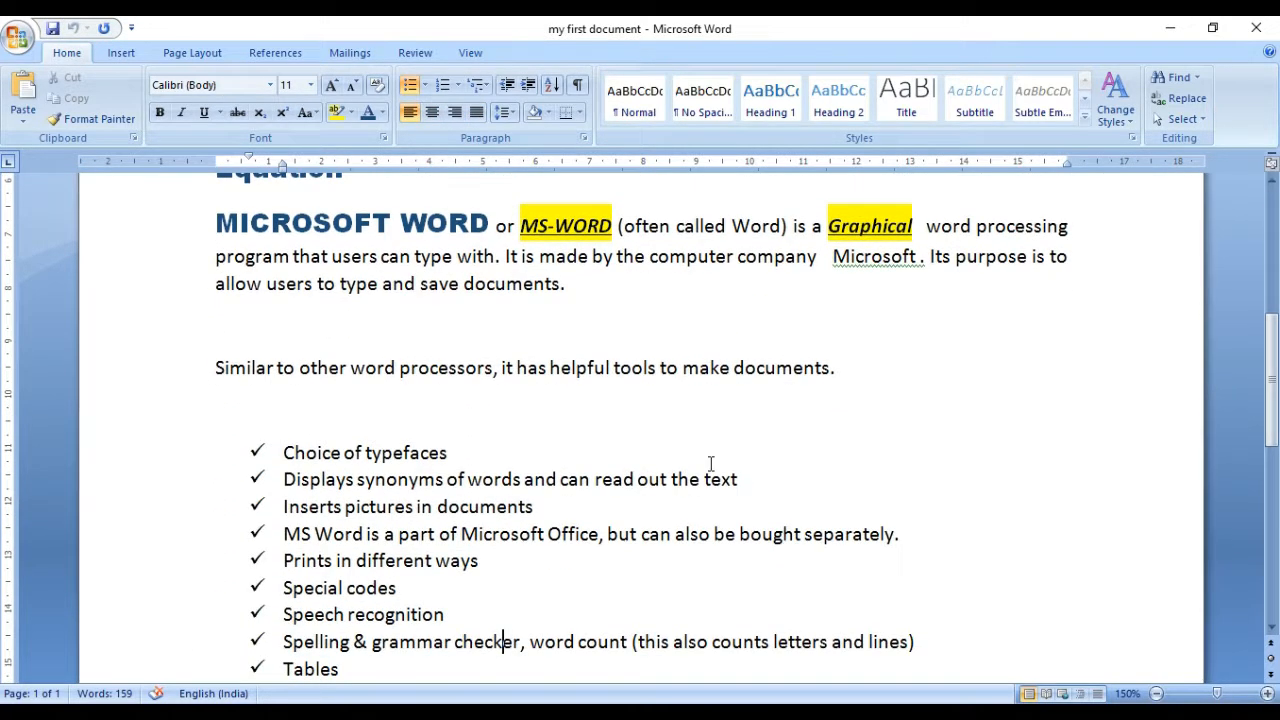
{"action": "key", "text": "Up"}
{"action": "key", "text": "Up"}
{"action": "key", "text": "Up"}
{"action": "key", "text": "Up"}
{"action": "key", "text": "Up"}
{"action": "key", "text": "Up"}
{"action": "key", "text": "Up"}
{"action": "key", "text": "Up"}
{"action": "key", "text": "Up"}
{"action": "key", "text": "Up"}
{"action": "key", "text": "Up"}
{"action": "key", "text": "Up"}
{"action": "key", "text": "Up"}
{"action": "key", "text": "Up"}
{"action": "key", "text": "Up"}
{"action": "key", "text": "Up"}
{"action": "key", "text": "Up"}
{"action": "key", "text": "Up"}
{"action": "key", "text": "Up"}
{"action": "key", "text": "Up"}
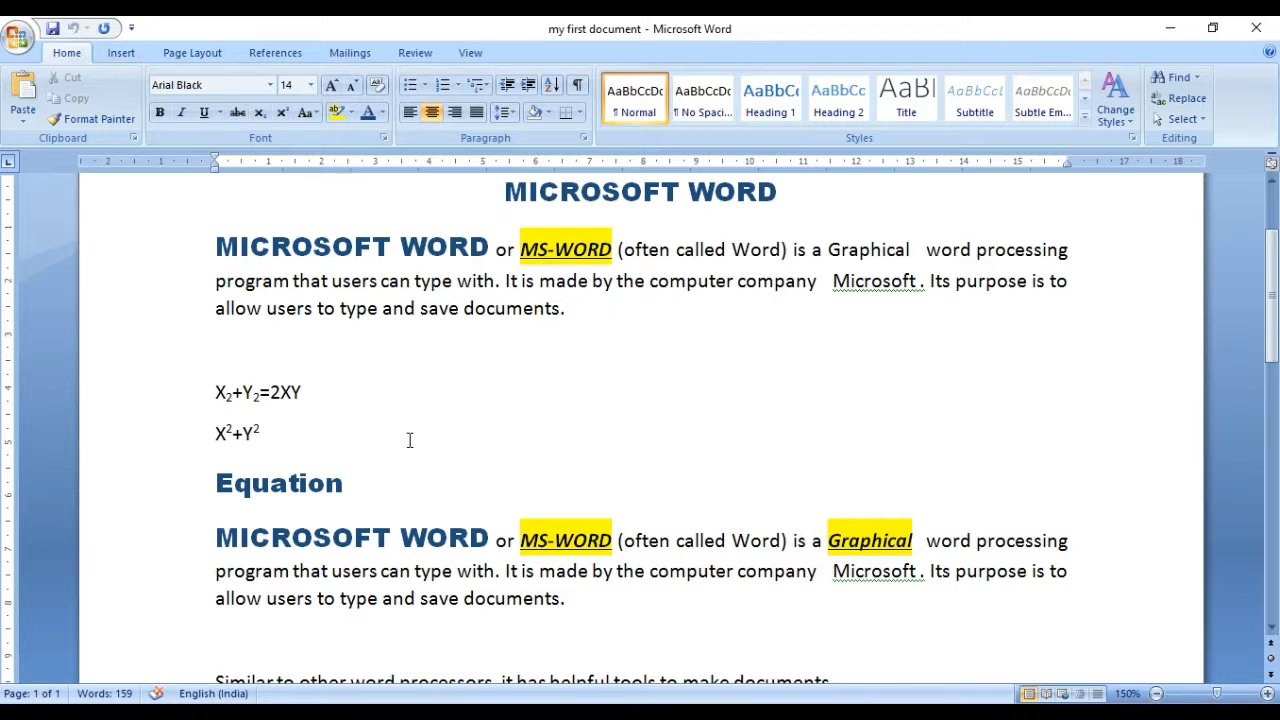
Step: Delete the whole "MICROSOFT WORD" paragraph below the "Equation" heading
{"action": "left_click", "coordinate": [218, 540]}
{"action": "triple_click", "coordinate": [224, 539]}
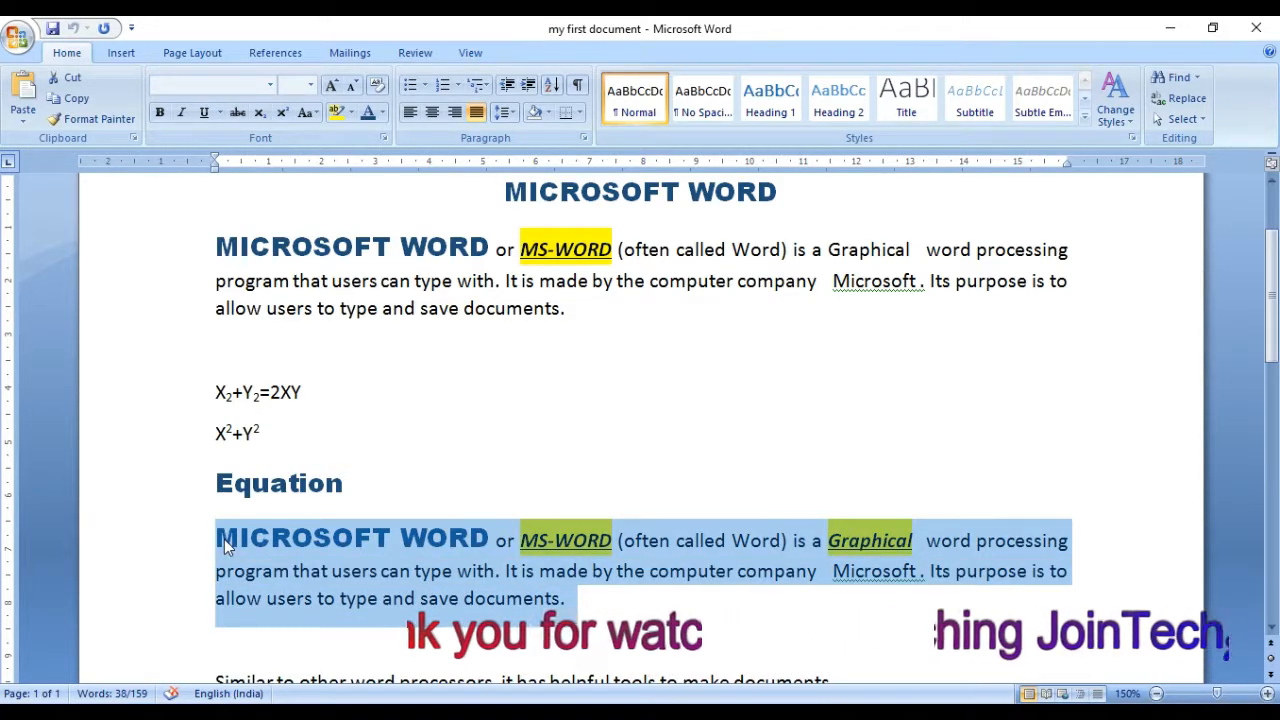
{"action": "key", "text": "Delete"}
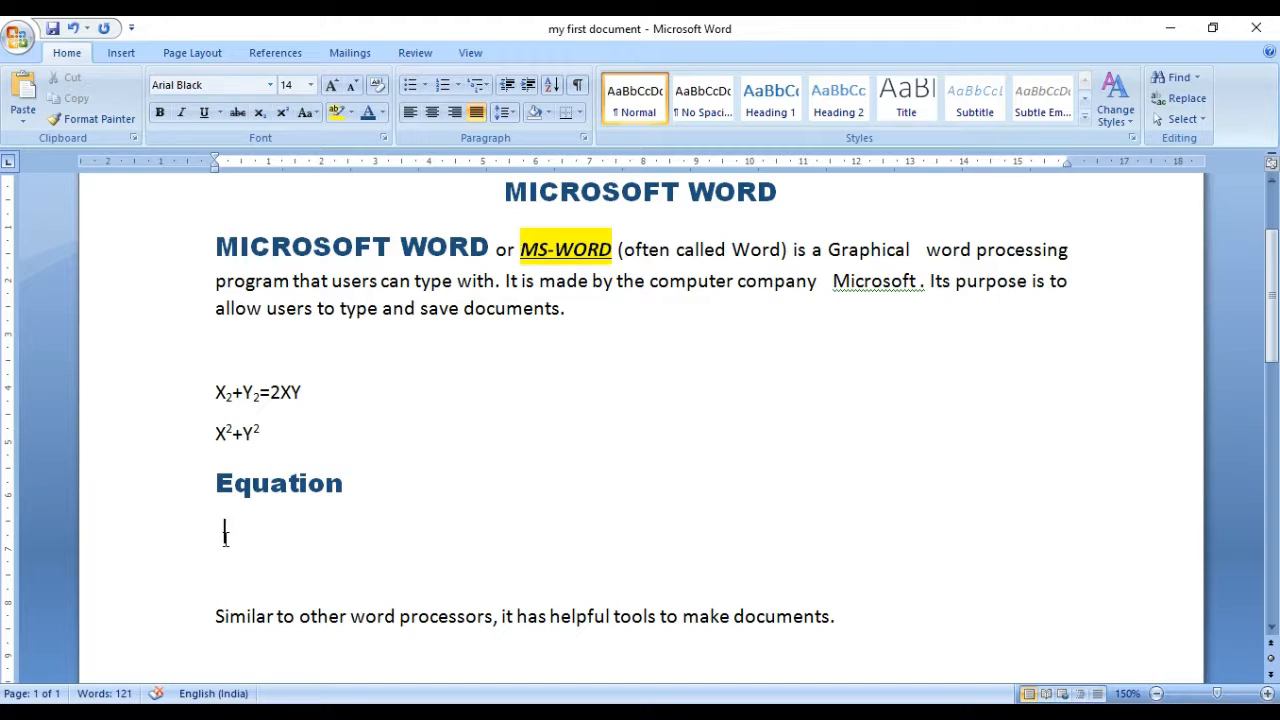
Step: Undo the paragraph deletion, redo it, and undo it once more, then clear the text selection
{"action": "left_click", "coordinate": [74, 28]}
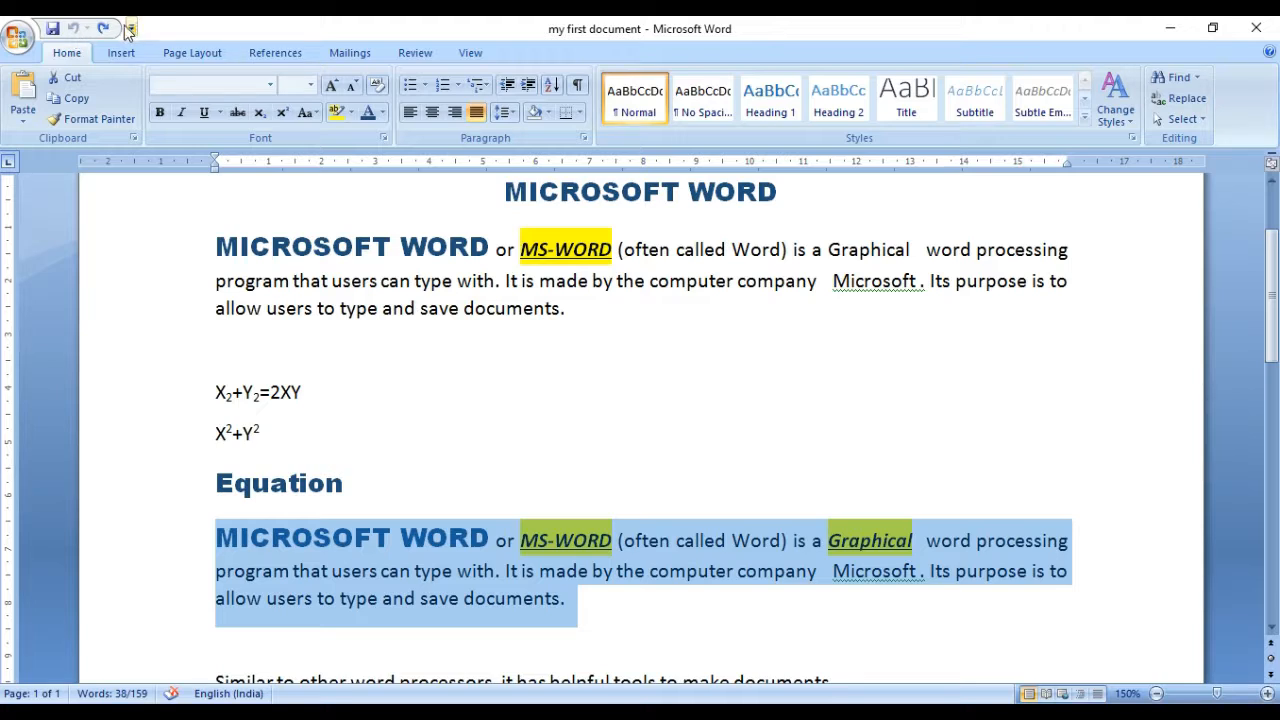
{"action": "left_click", "coordinate": [104, 29]}
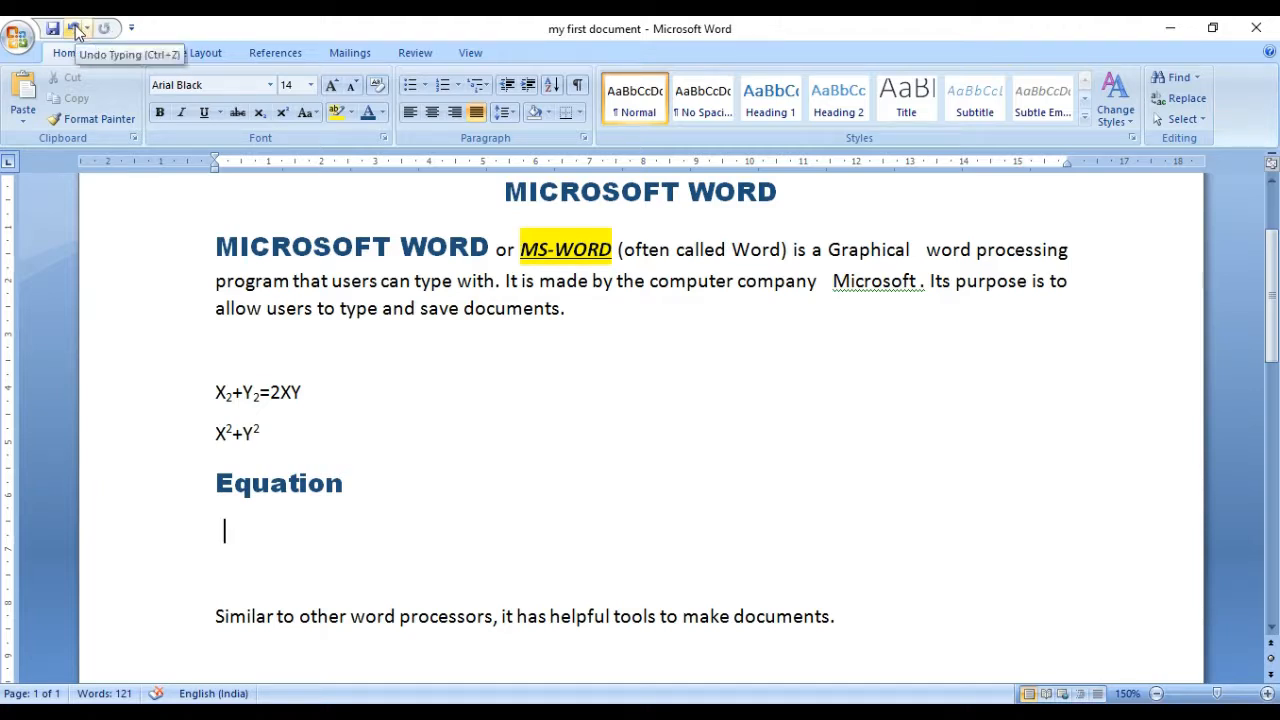
{"action": "left_click", "coordinate": [75, 30]}
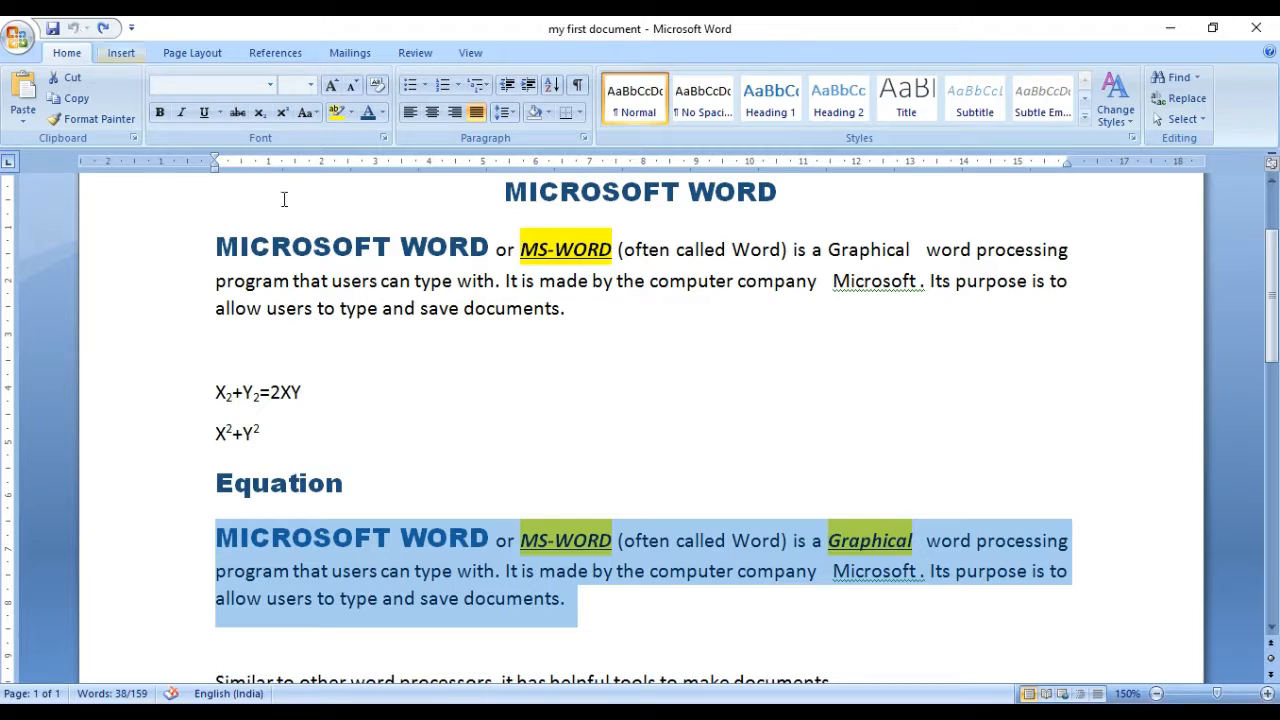
{"action": "left_click", "coordinate": [414, 389]}
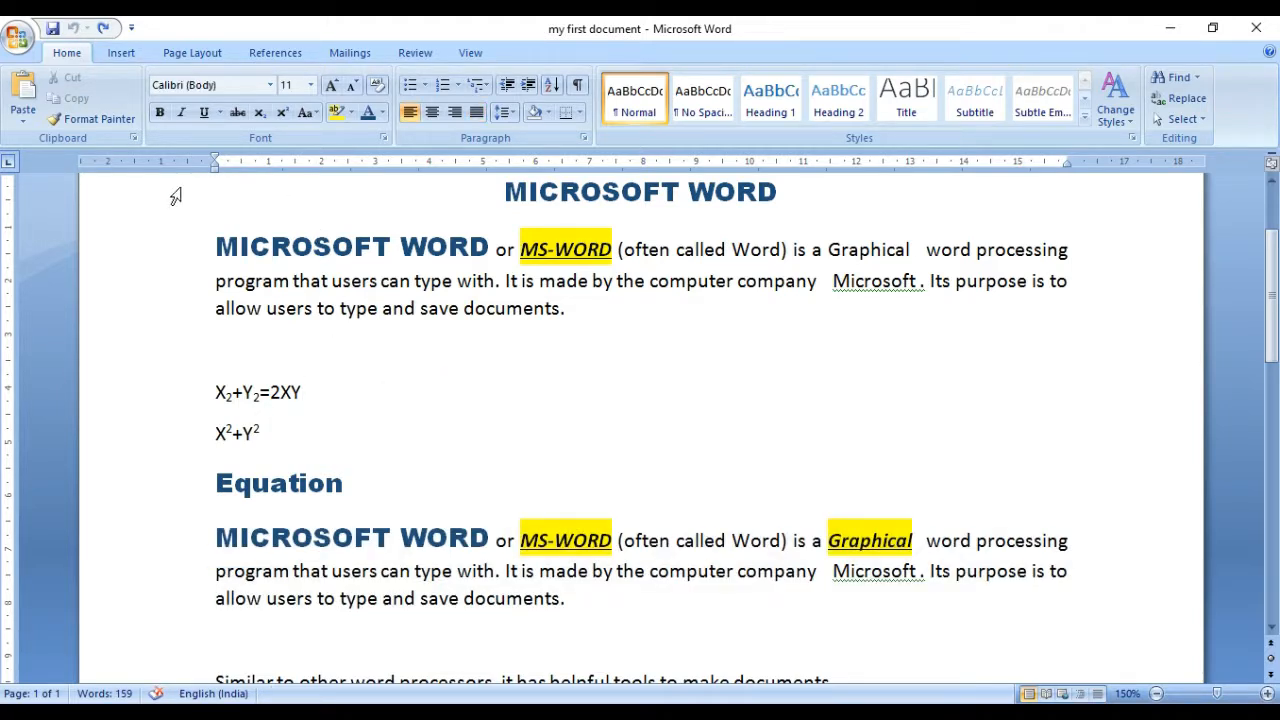
Step: Open the print settings for the document and view the list of available printers
{"action": "left_click", "coordinate": [29, 45]}
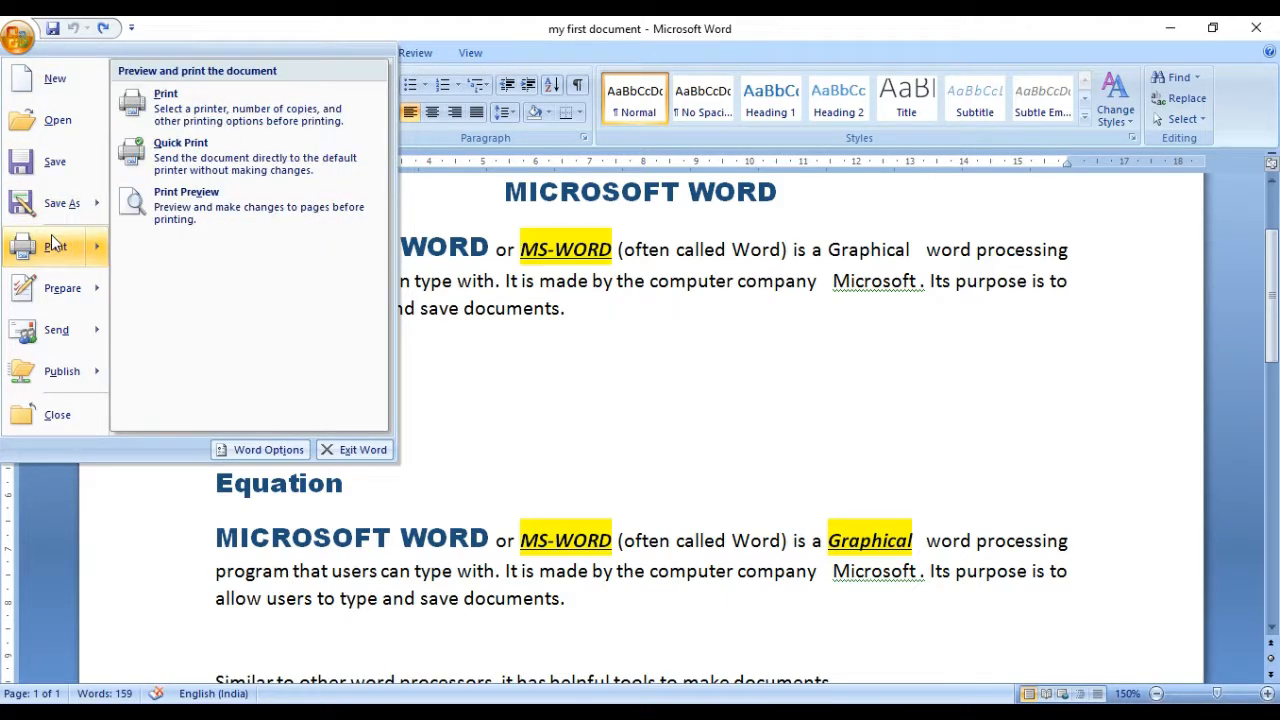
{"action": "left_click", "coordinate": [51, 236]}
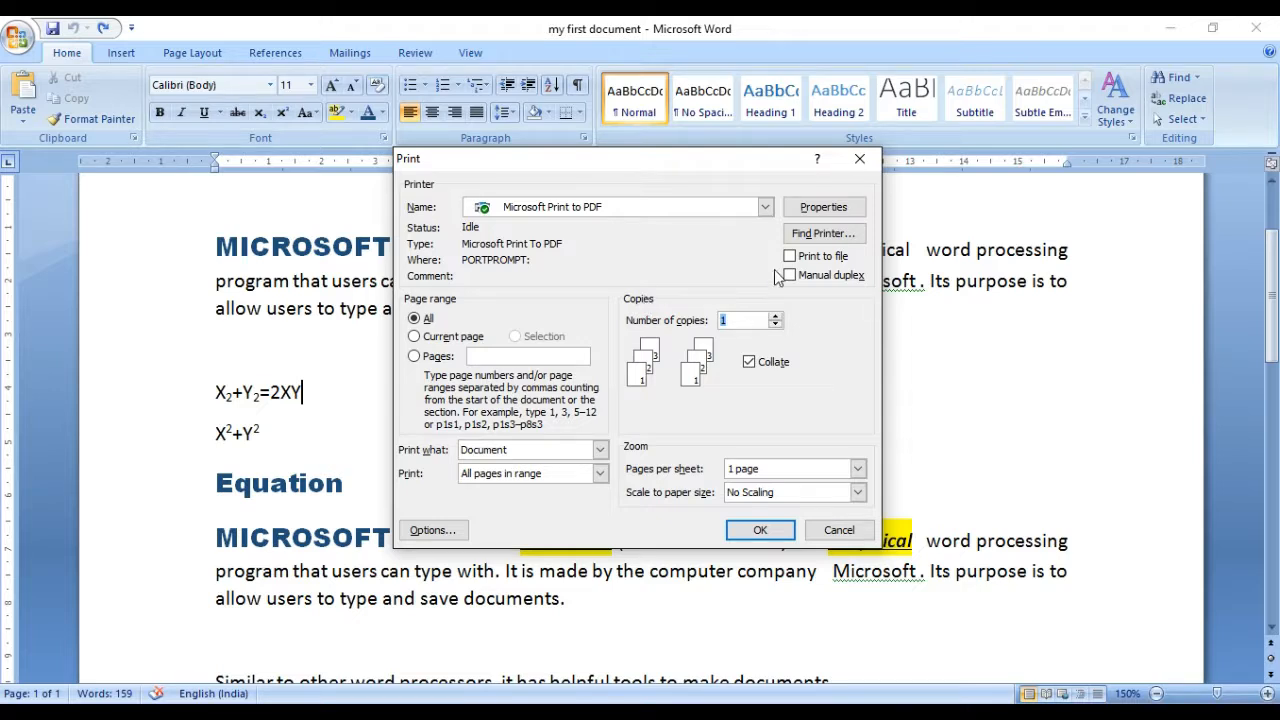
{"action": "left_click", "coordinate": [714, 214]}
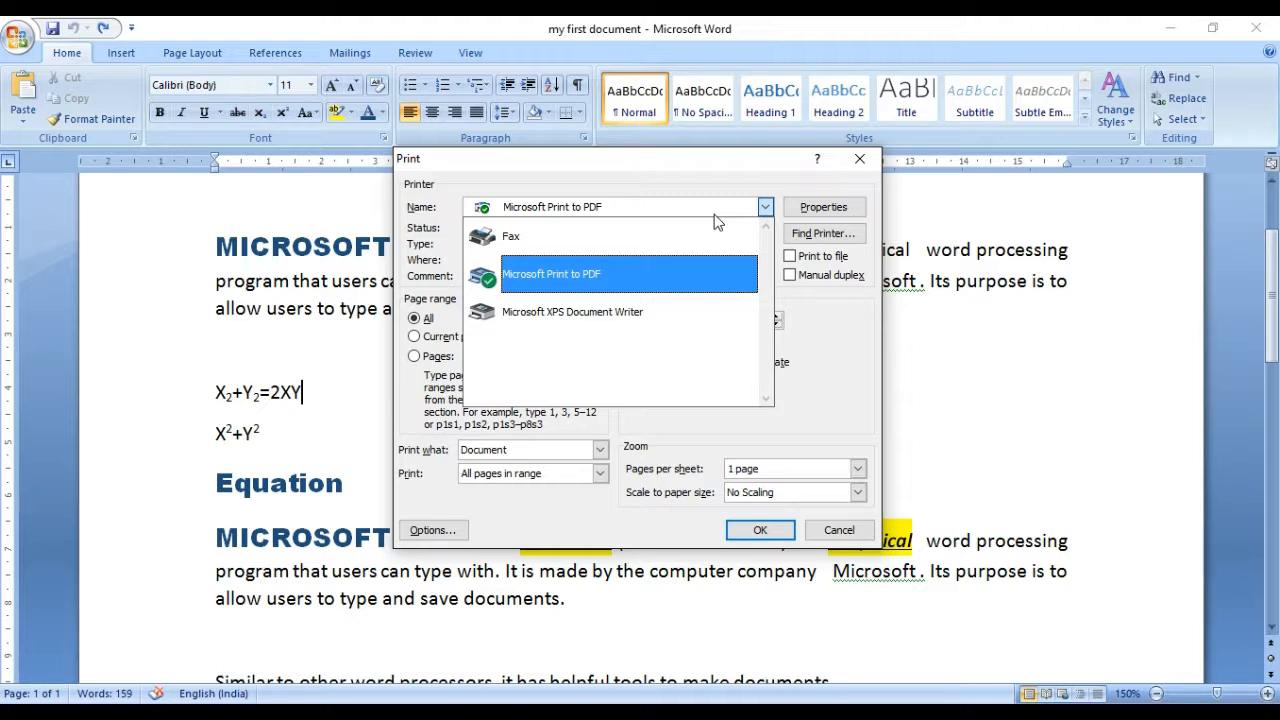
{"action": "left_click", "coordinate": [715, 215]}
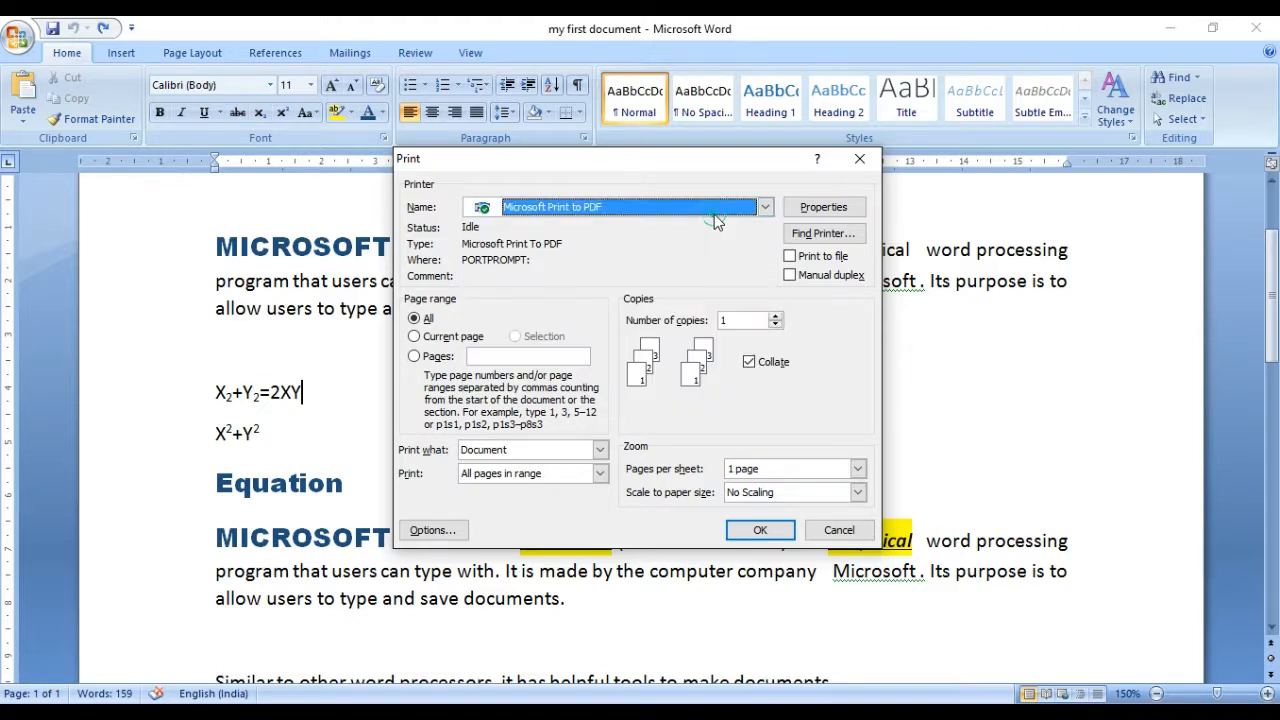
Step: Try A4 as the paper size in the Microsoft Print to PDF advanced properties, and discard the change
{"action": "left_click", "coordinate": [843, 210]}
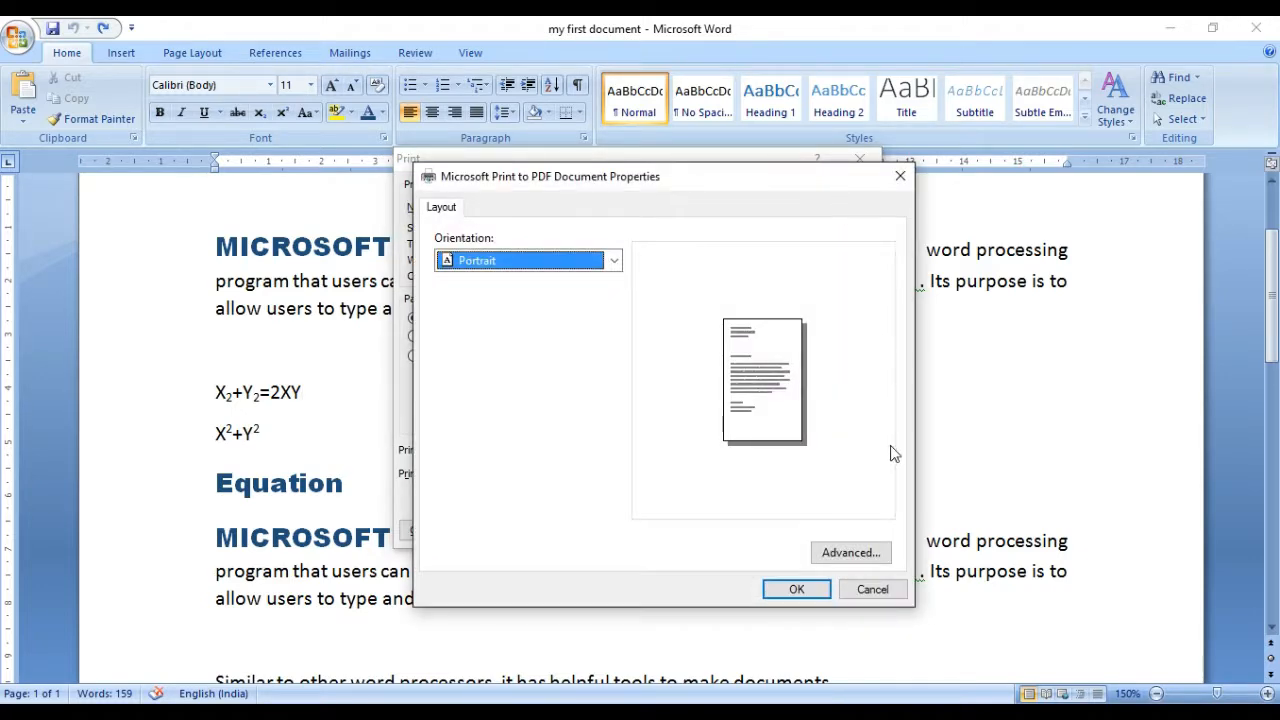
{"action": "left_click", "coordinate": [843, 556]}
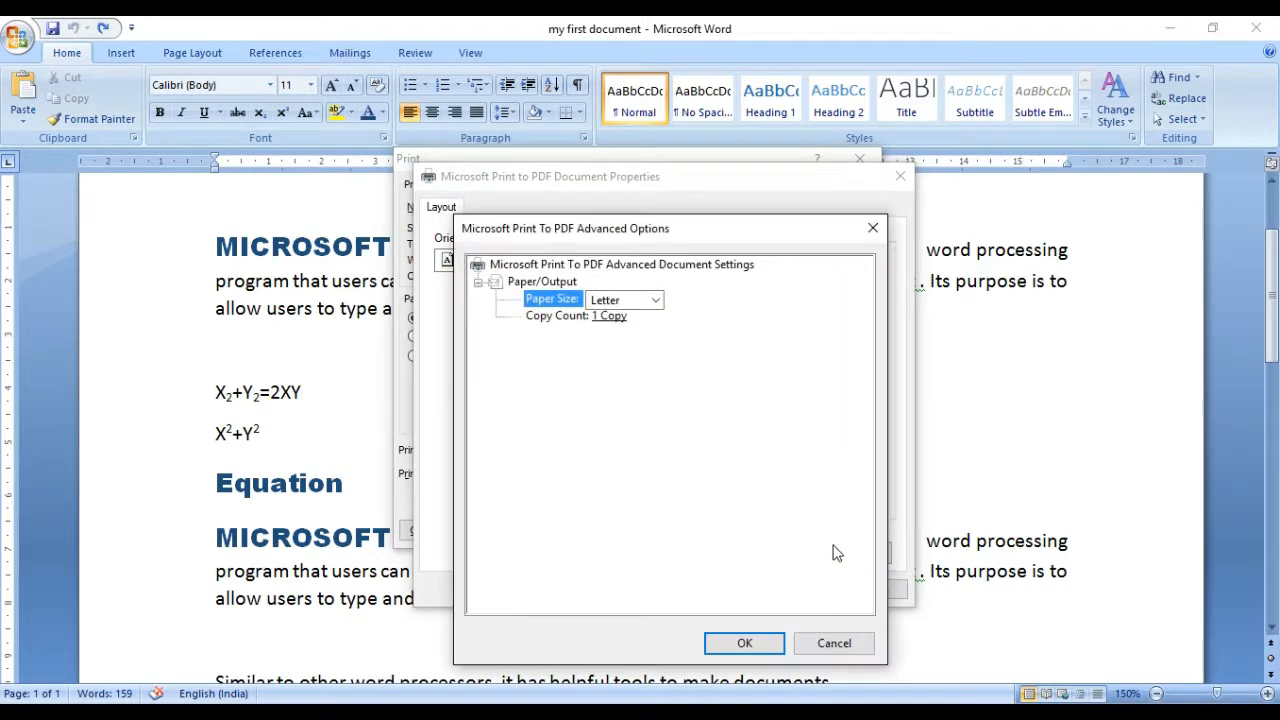
{"action": "left_click", "coordinate": [650, 308]}
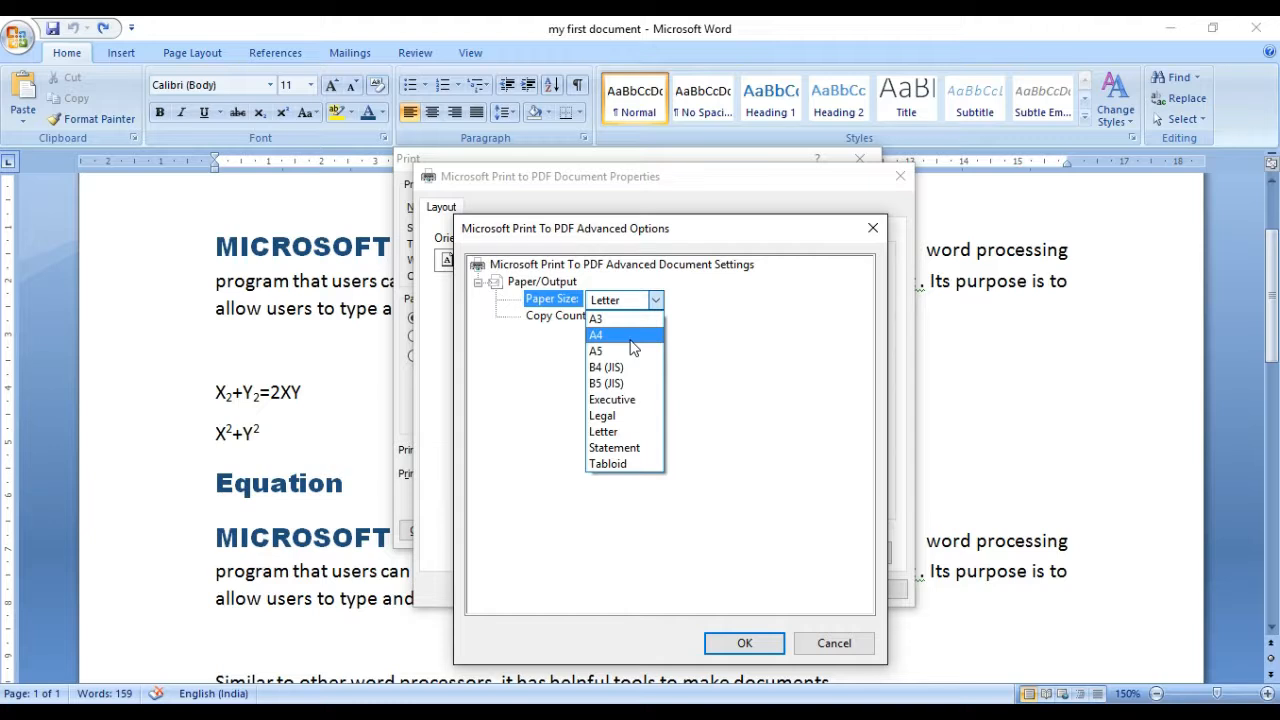
{"action": "left_click", "coordinate": [632, 336]}
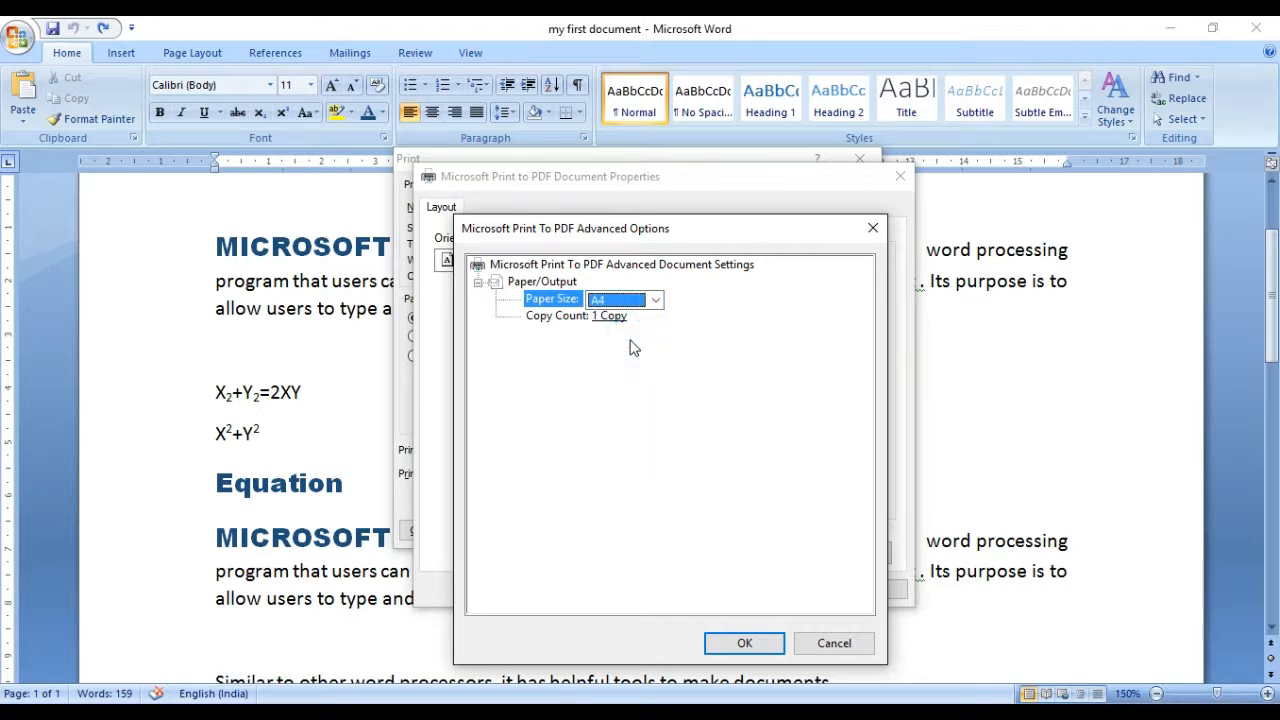
{"action": "left_click", "coordinate": [634, 304]}
{"action": "left_click", "coordinate": [634, 305]}
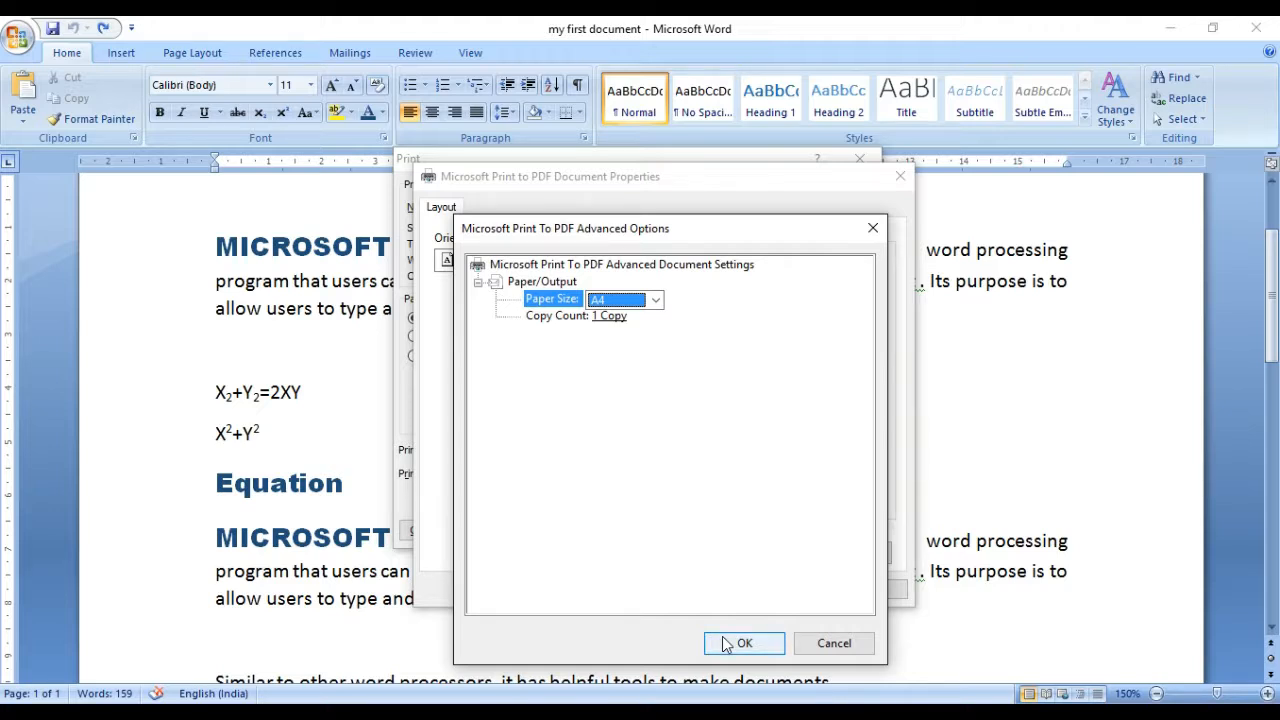
{"action": "left_click", "coordinate": [857, 650]}
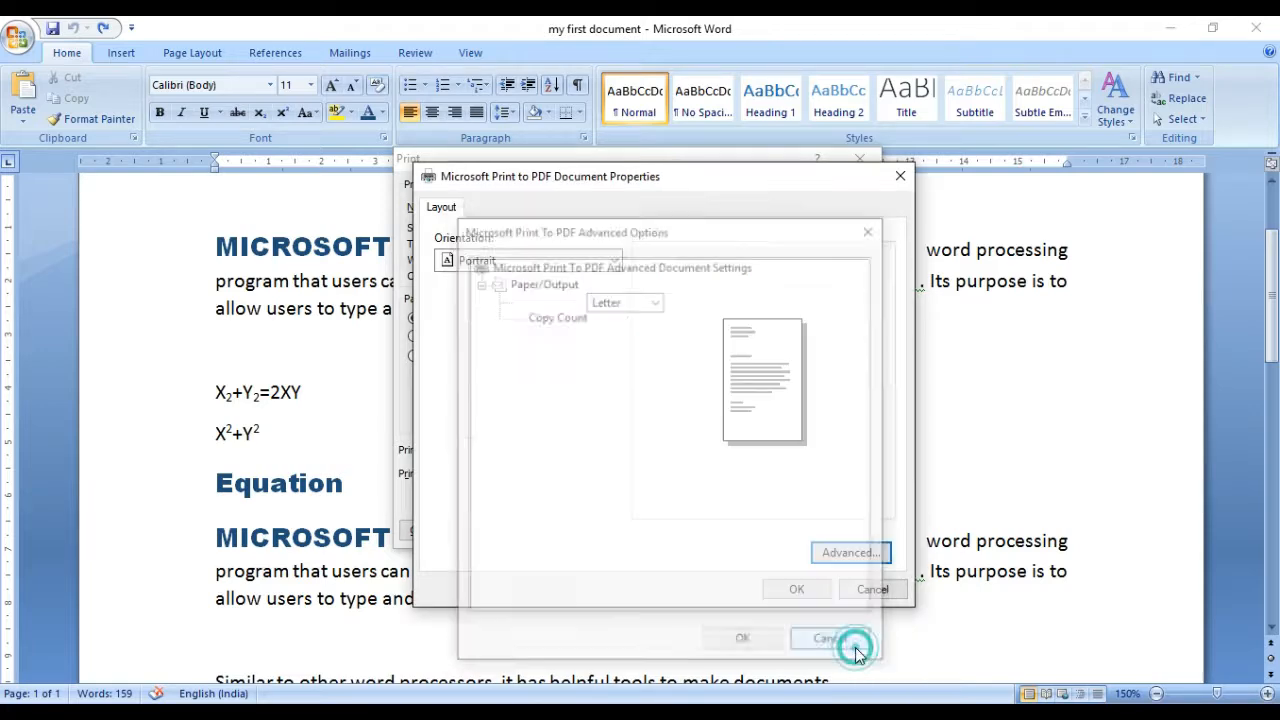
{"action": "left_click", "coordinate": [862, 592]}
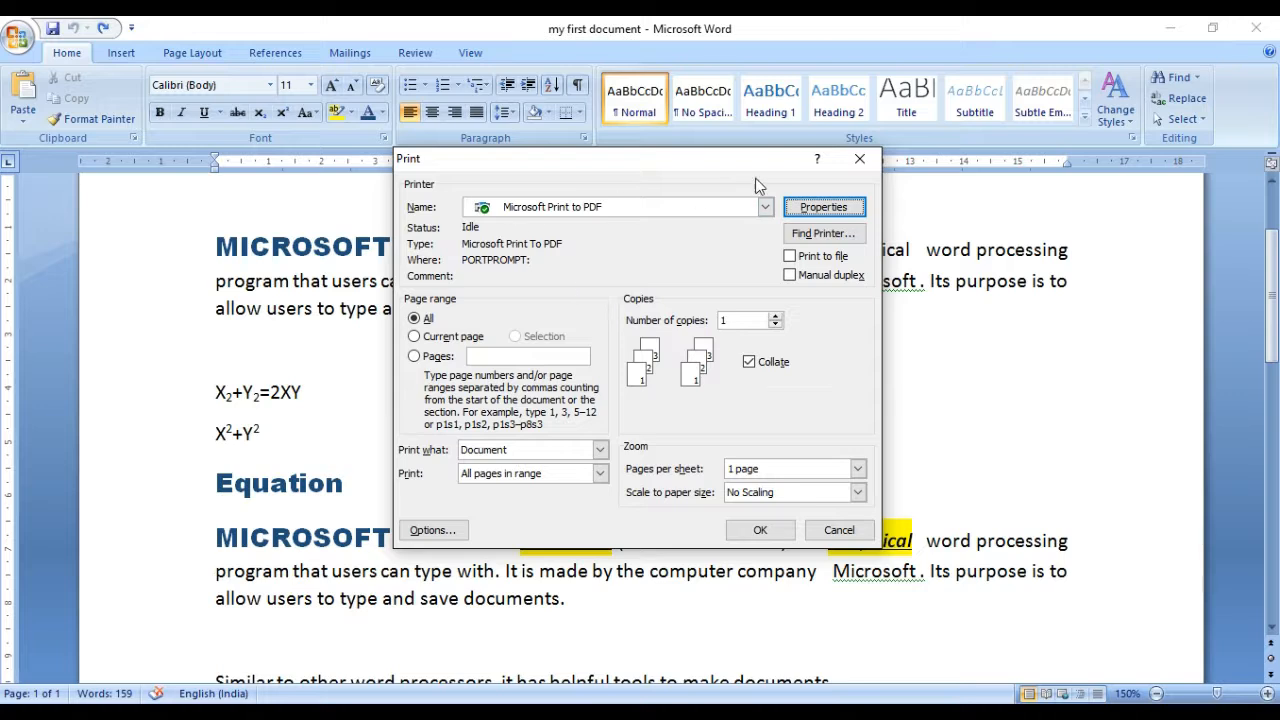
Step: Try the print ranges current page, all, and custom pages 1-5 and 1,6, return to current page, and cancel printing
{"action": "left_click", "coordinate": [615, 322]}
{"action": "left_click", "coordinate": [421, 345]}
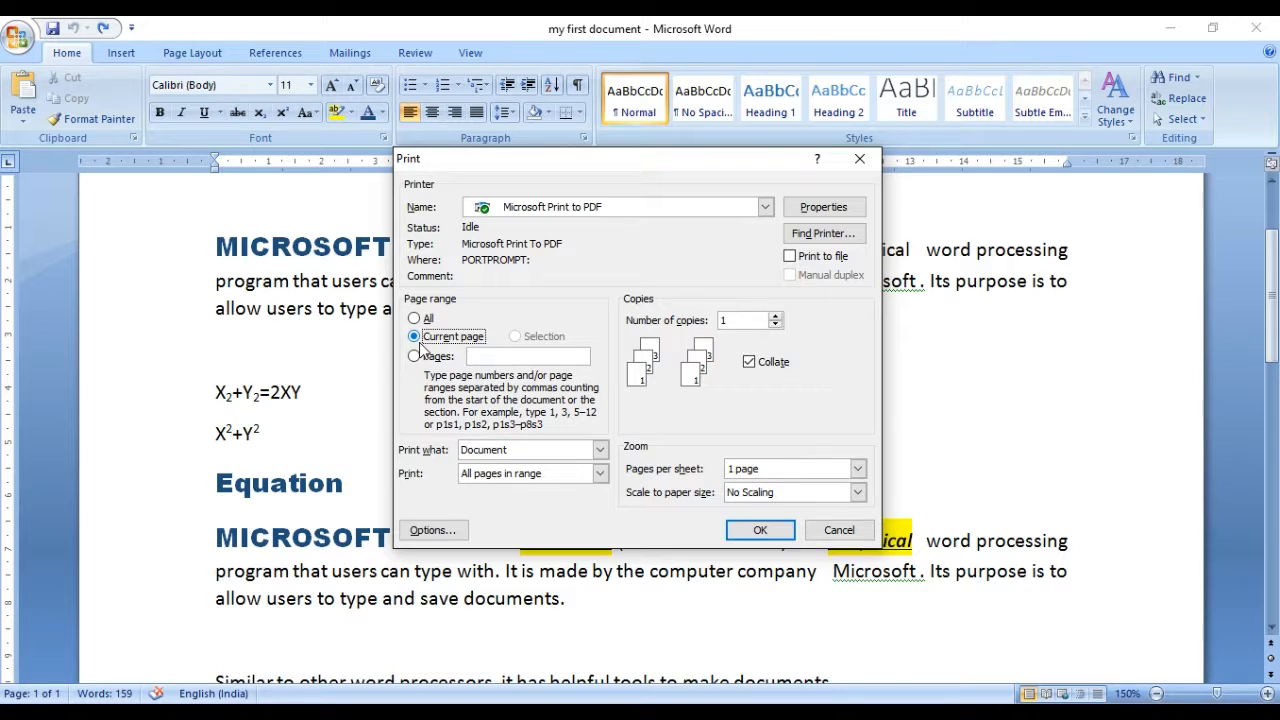
{"action": "left_click", "coordinate": [423, 320]}
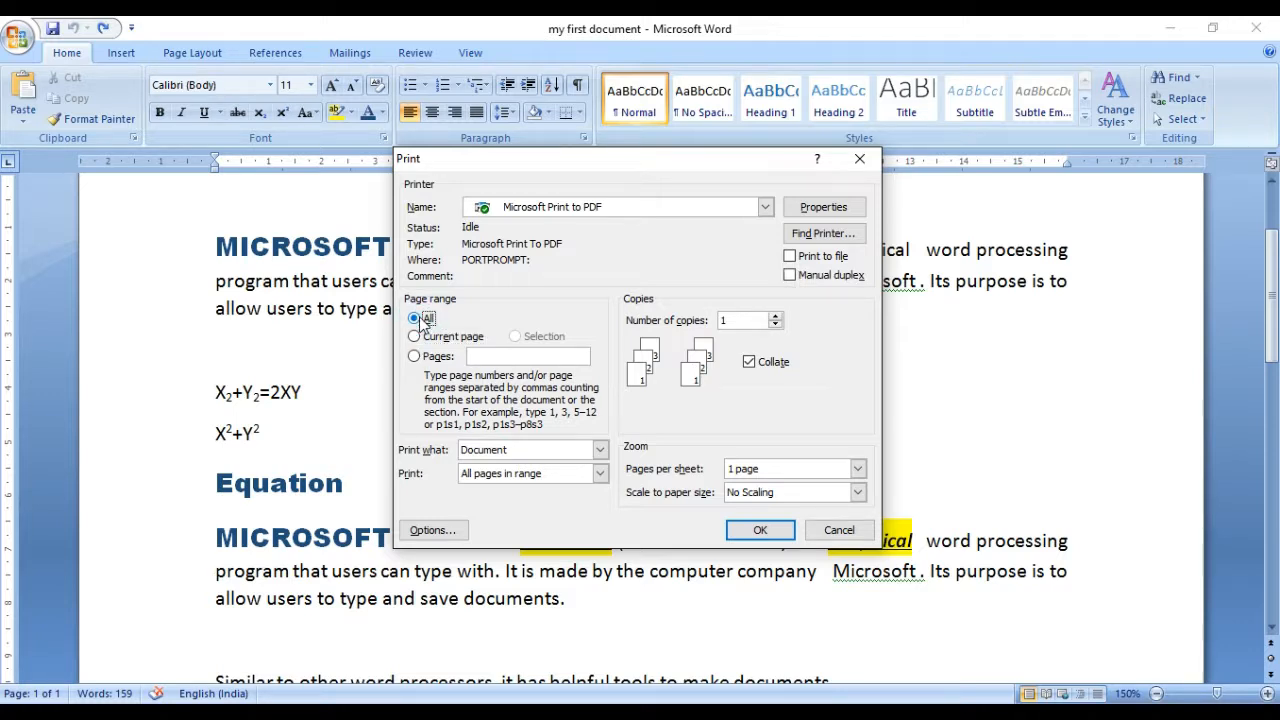
{"action": "left_click", "coordinate": [427, 357]}
{"action": "type", "text": "8"}
{"action": "key", "text": "BackSpace"}
{"action": "type", "text": "1-5"}
{"action": "key", "text": "BackSpace"}
{"action": "key", "text": "BackSpace"}
{"action": "type", "text": ",6"}
{"action": "left_click", "coordinate": [445, 338]}
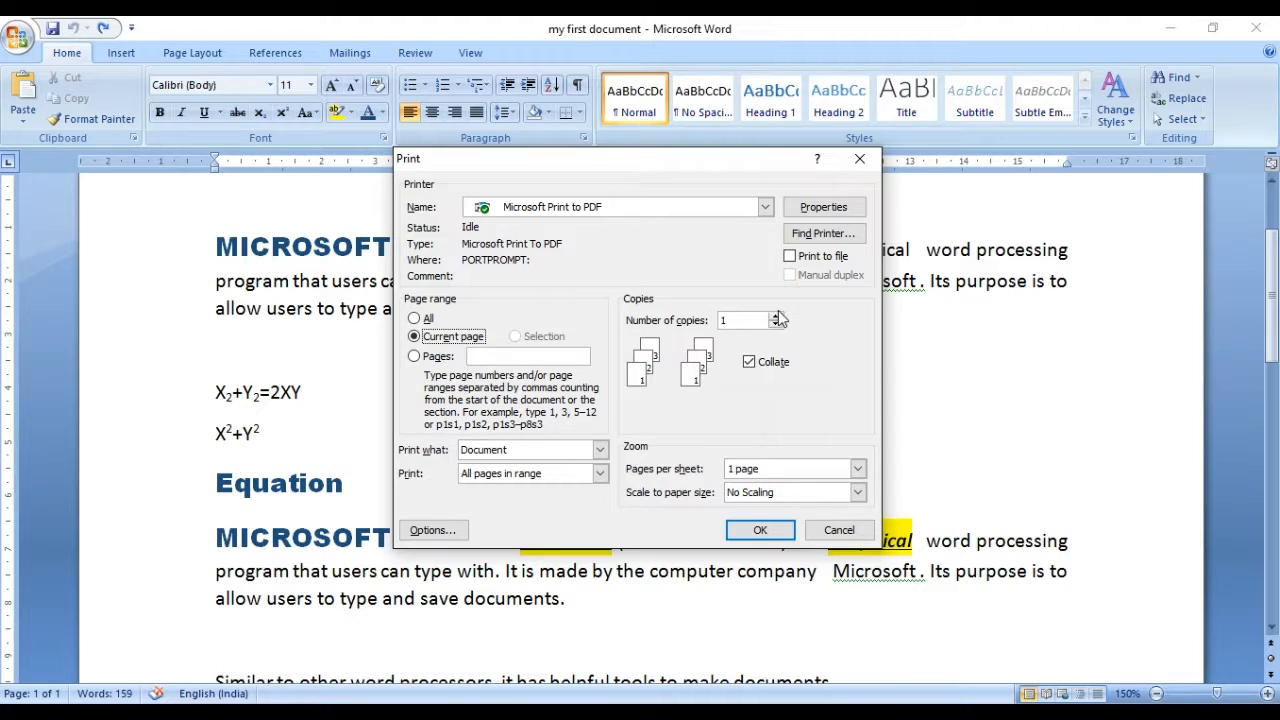
{"action": "left_click", "coordinate": [842, 533]}
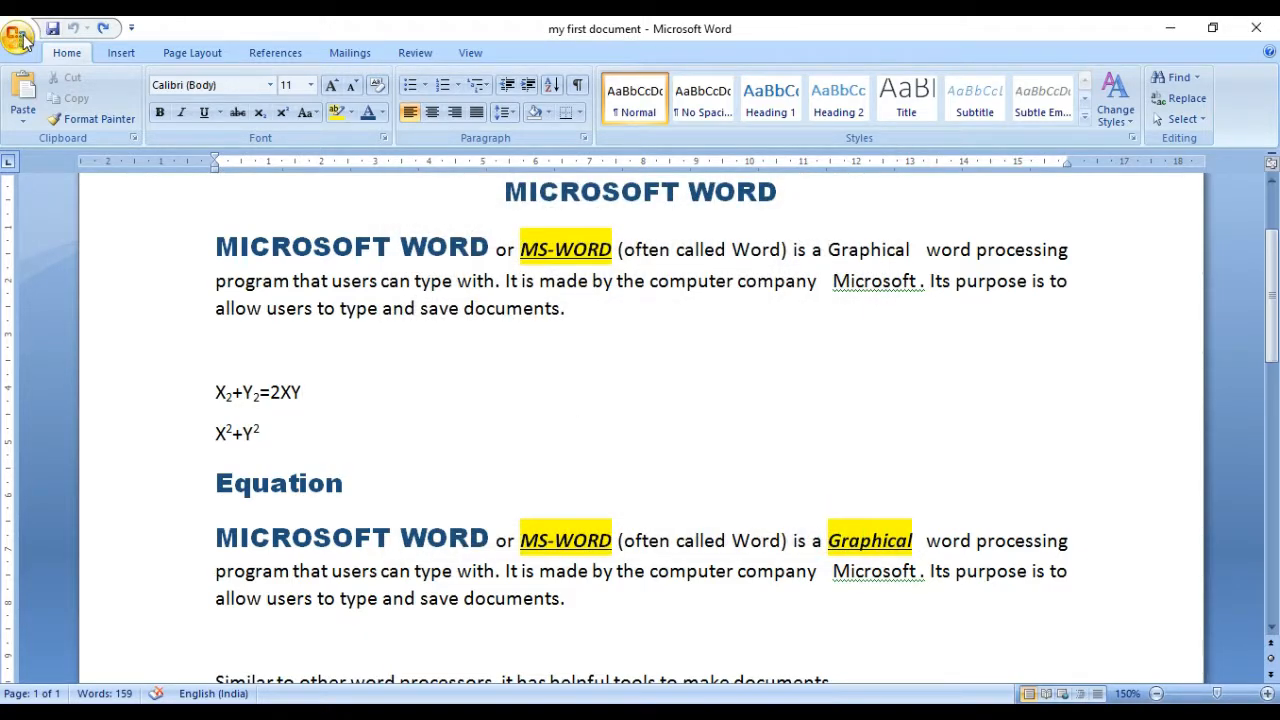
Step: Look at the available Save As formats and the save dialog for the document, and leave without saving
{"action": "left_click", "coordinate": [18, 36]}
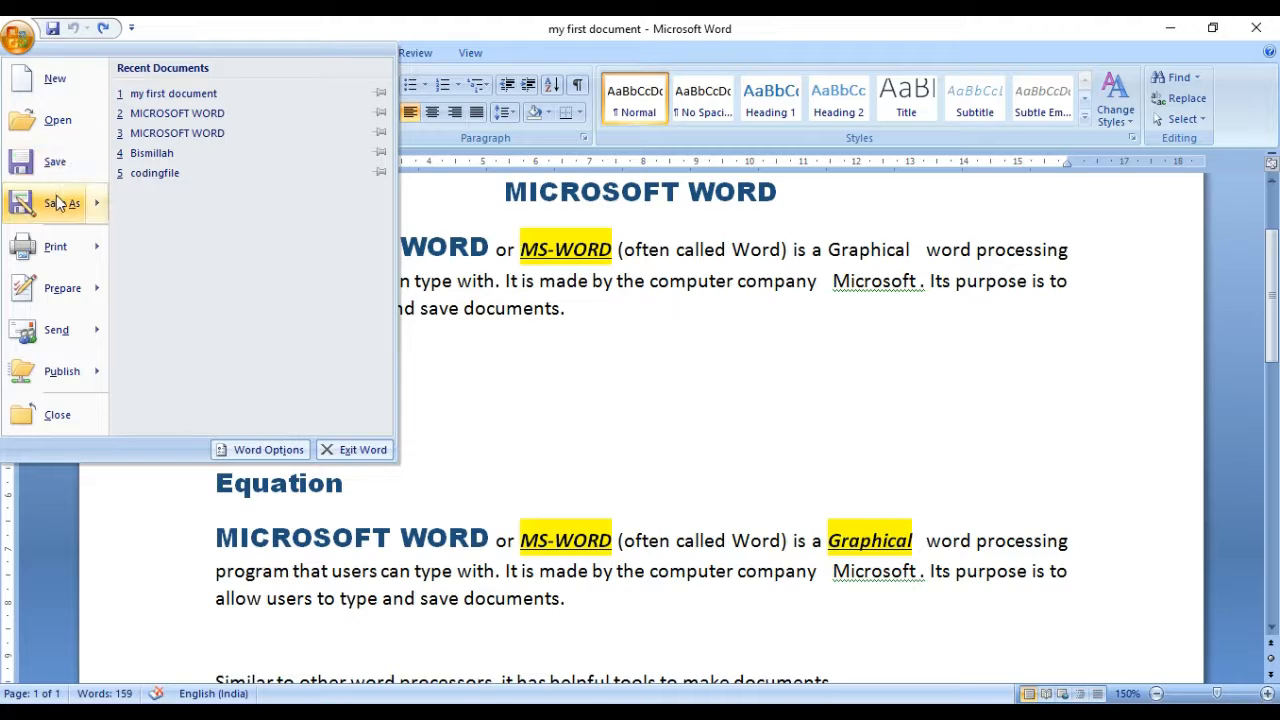
{"action": "mouse_move", "coordinate": [60, 203]}
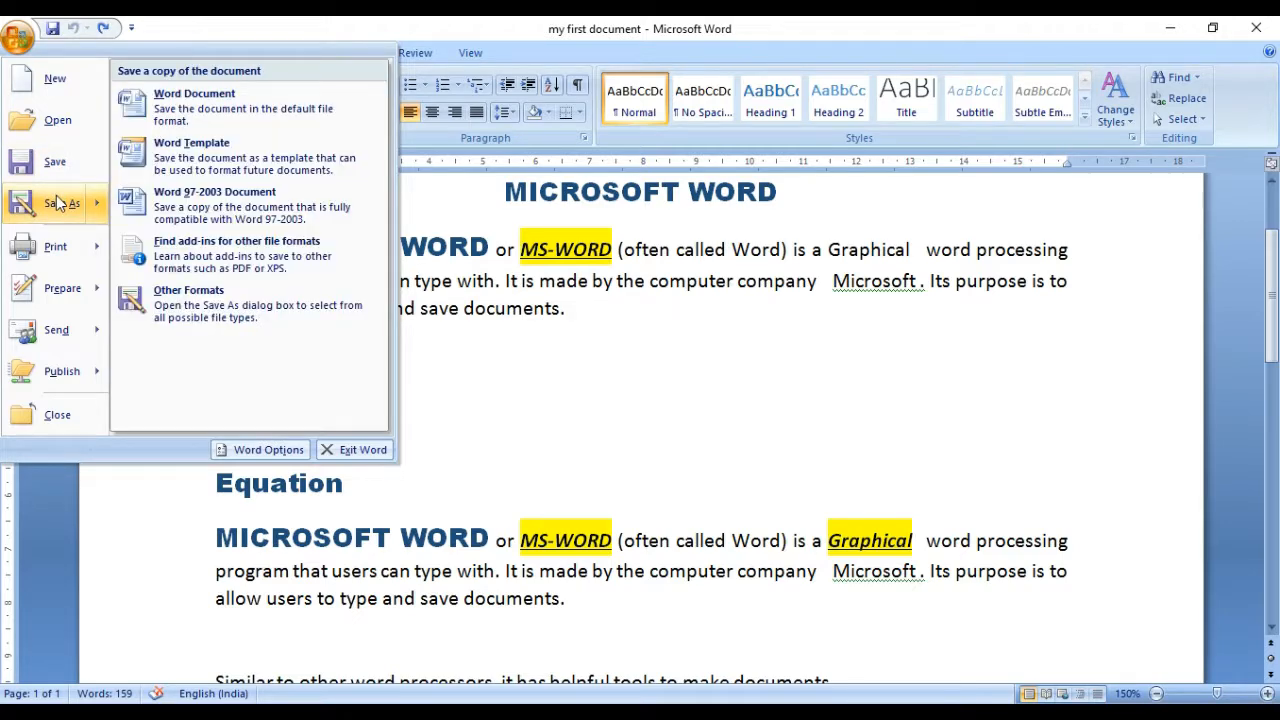
{"action": "left_click", "coordinate": [606, 350]}
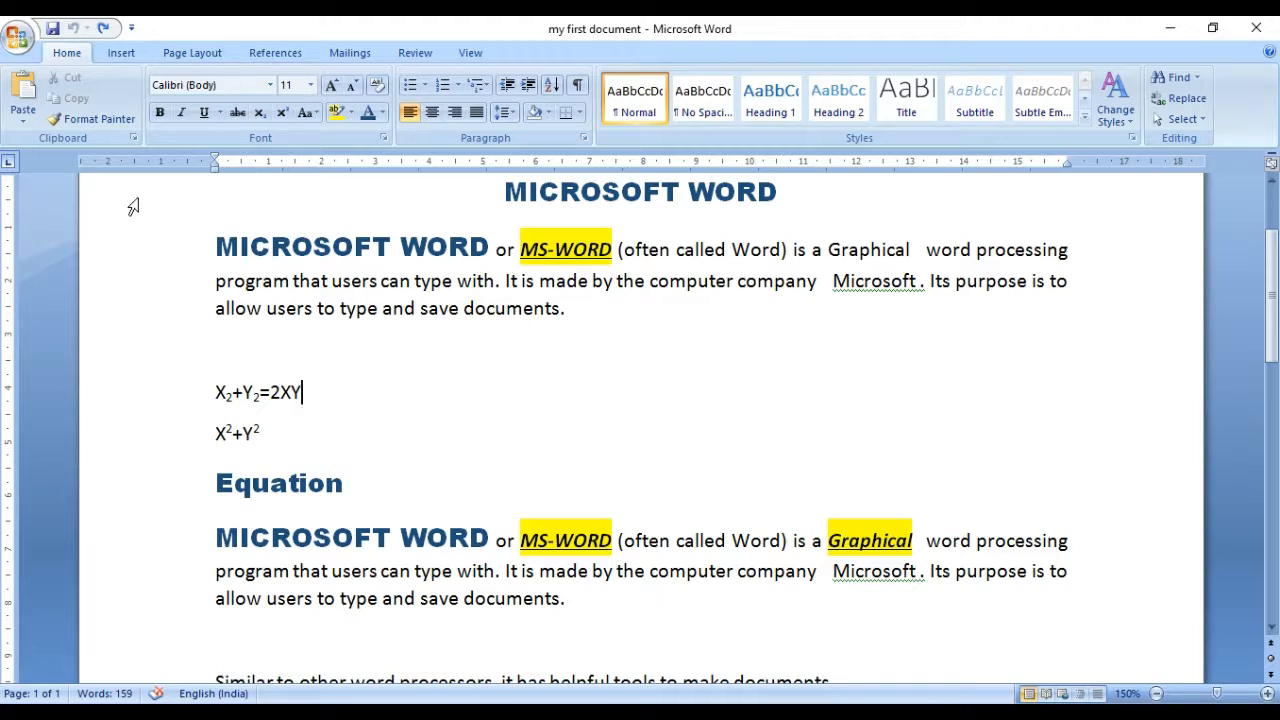
{"action": "left_click", "coordinate": [20, 38]}
{"action": "mouse_move", "coordinate": [54, 216]}
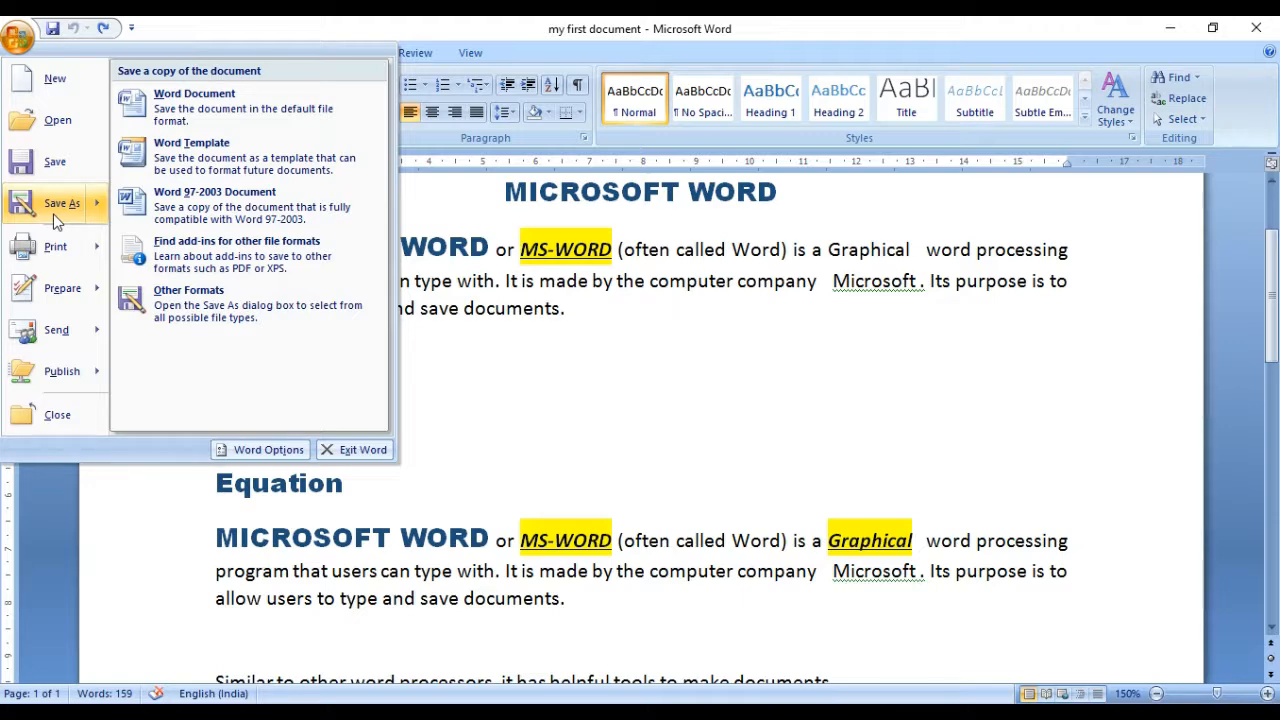
{"action": "left_click", "coordinate": [55, 214]}
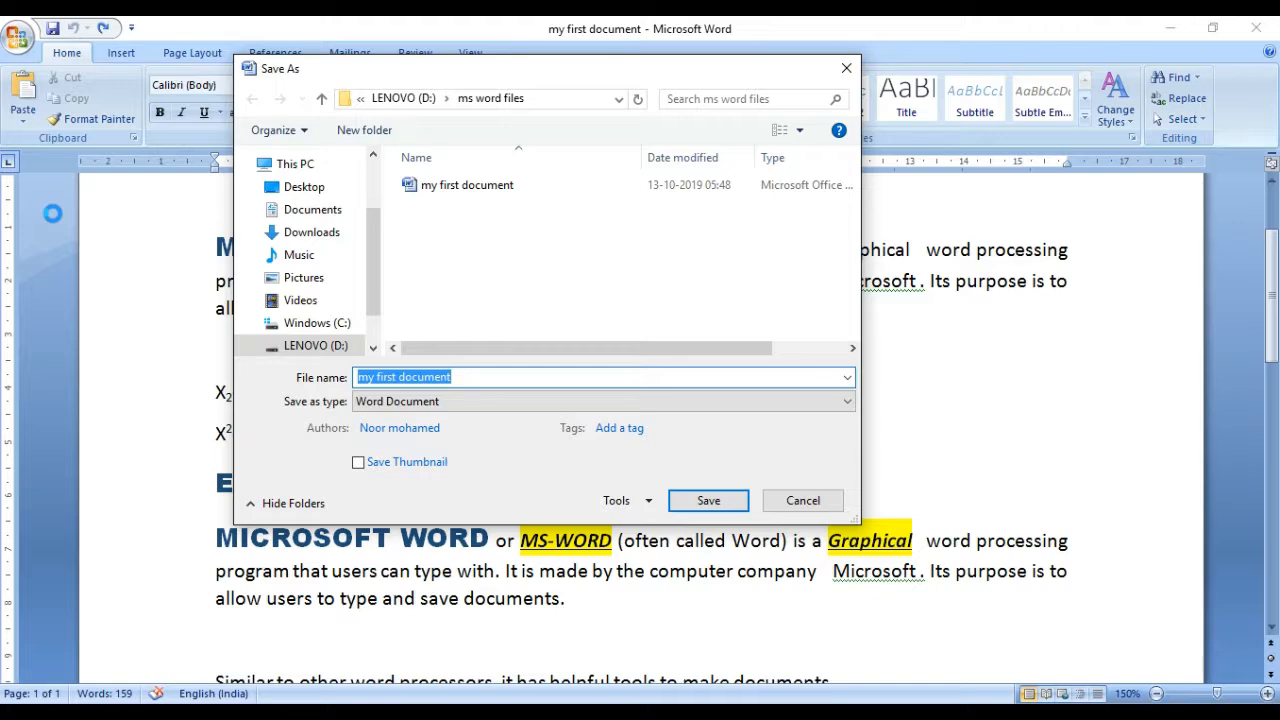
{"action": "left_click", "coordinate": [807, 503]}
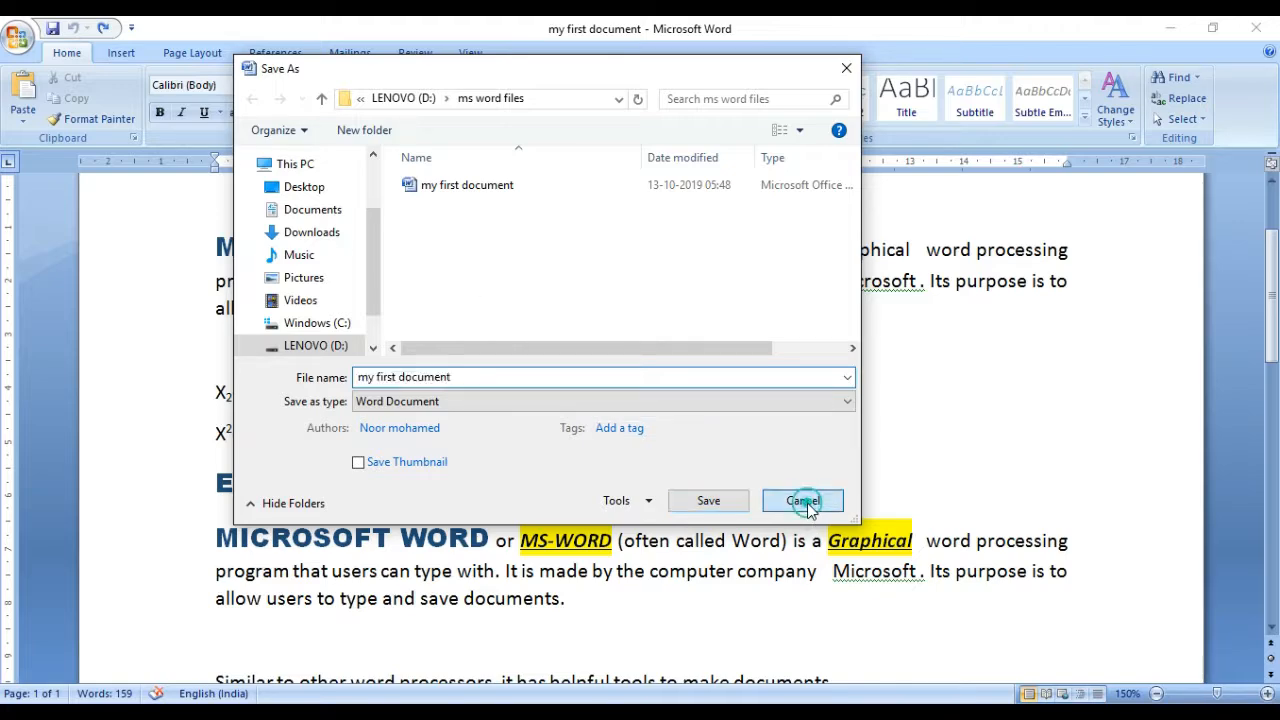
{"action": "left_click", "coordinate": [17, 38]}
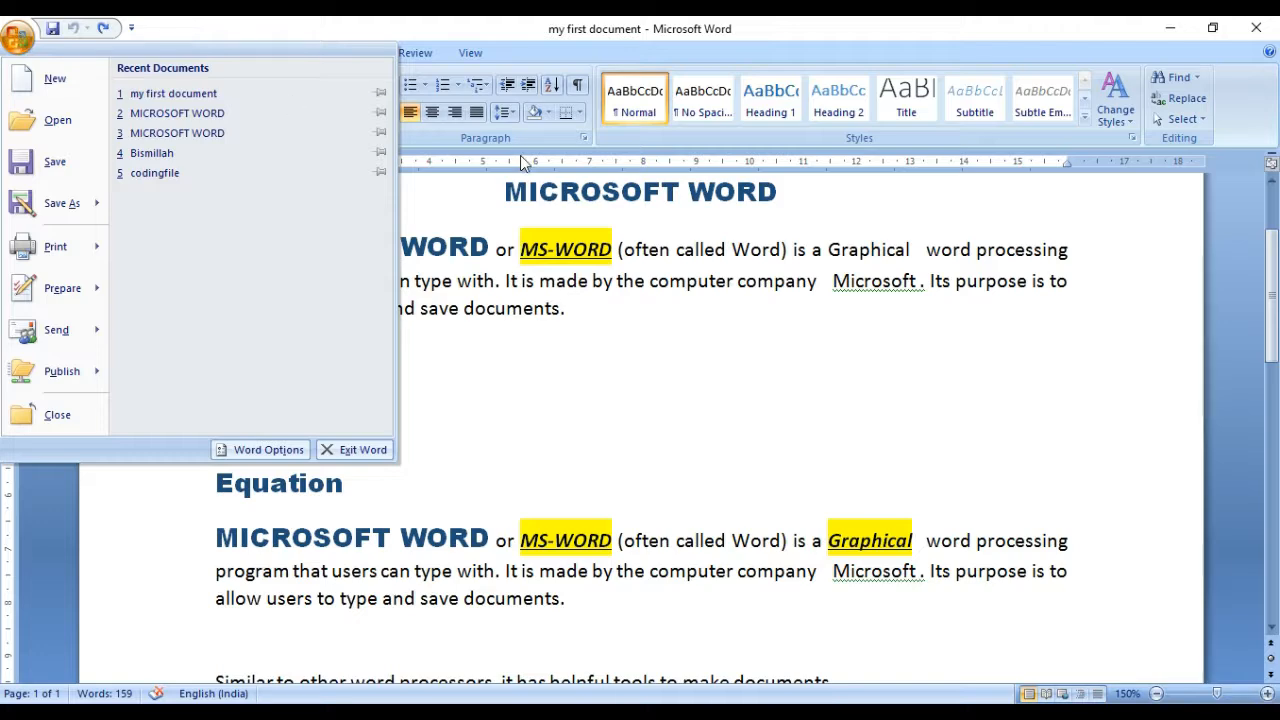
{"action": "left_click", "coordinate": [659, 349]}
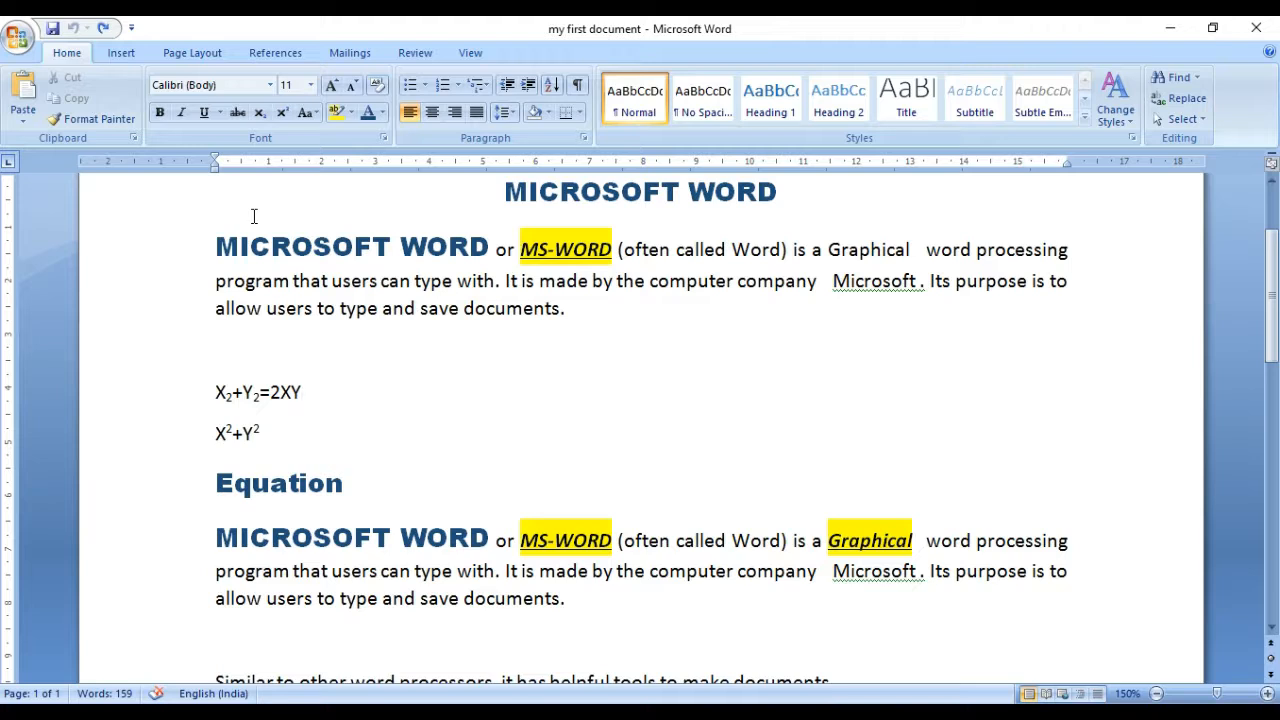
Step: Insert the built-in Motion cover page at the start of the document and look over the resulting pages
{"action": "left_click", "coordinate": [126, 55]}
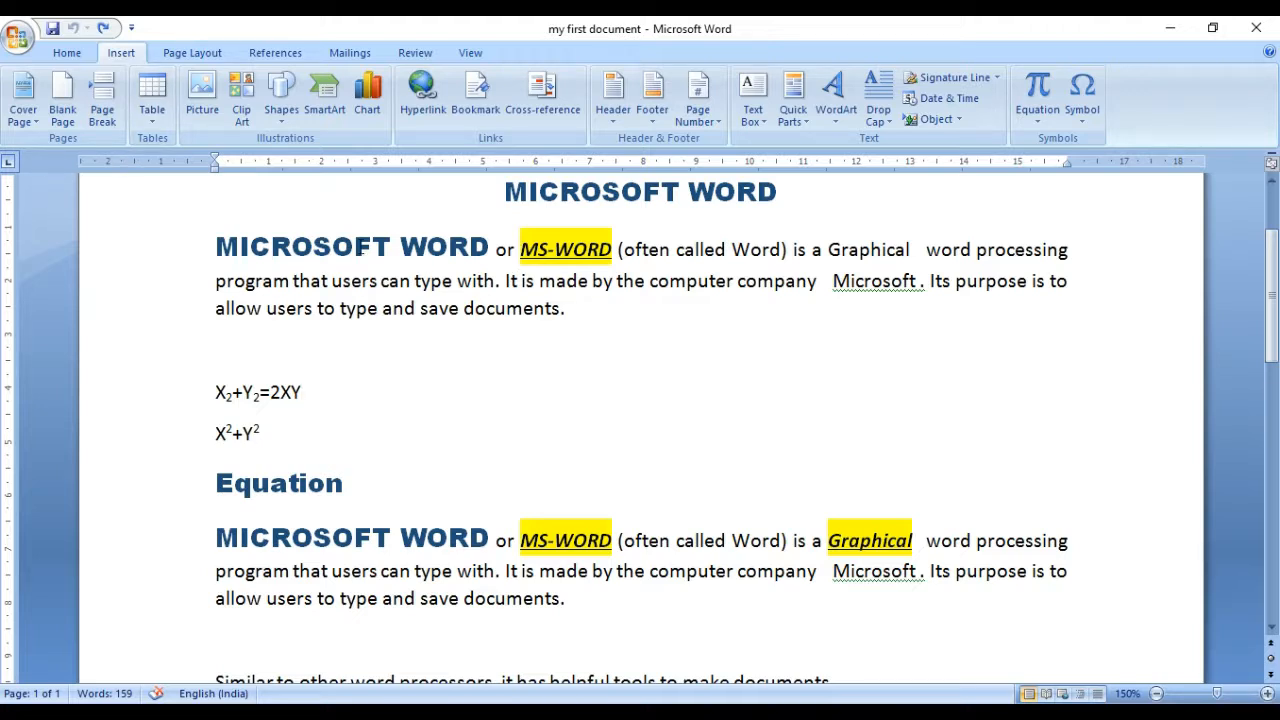
{"action": "left_click", "coordinate": [35, 119]}
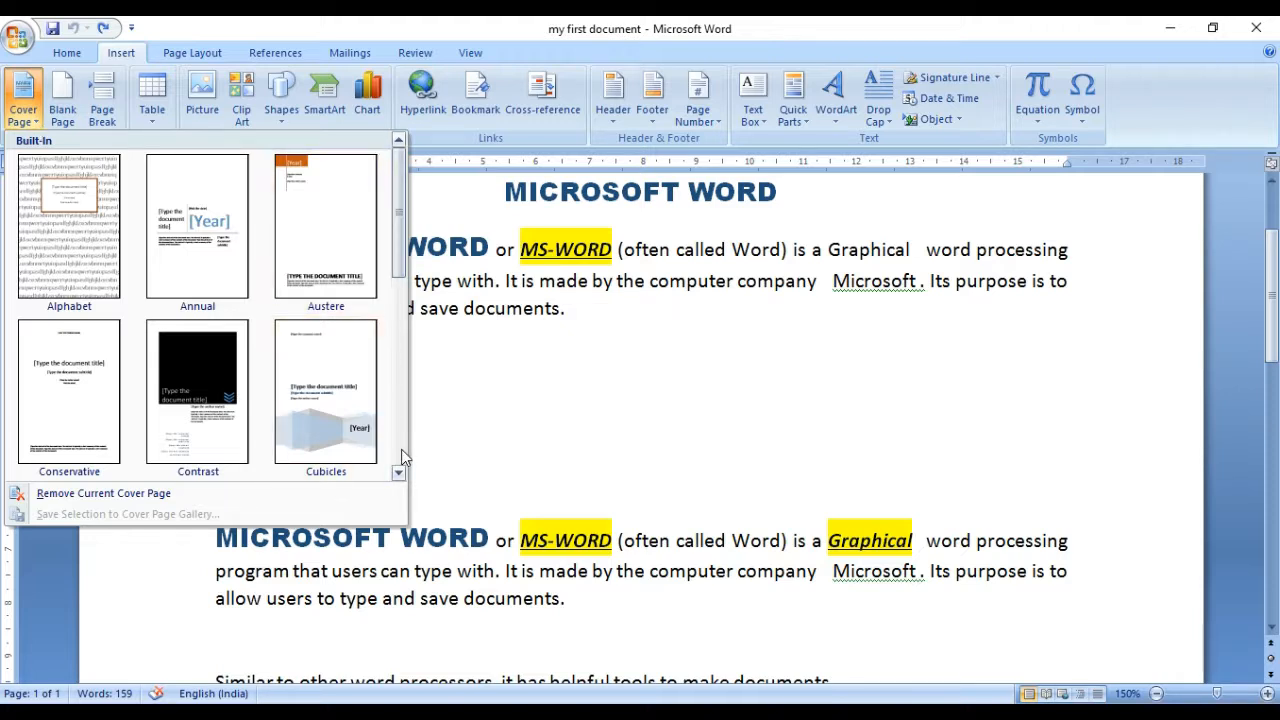
{"action": "scroll", "coordinate": [401, 449], "scroll_direction": "down", "scroll_amount": 2}
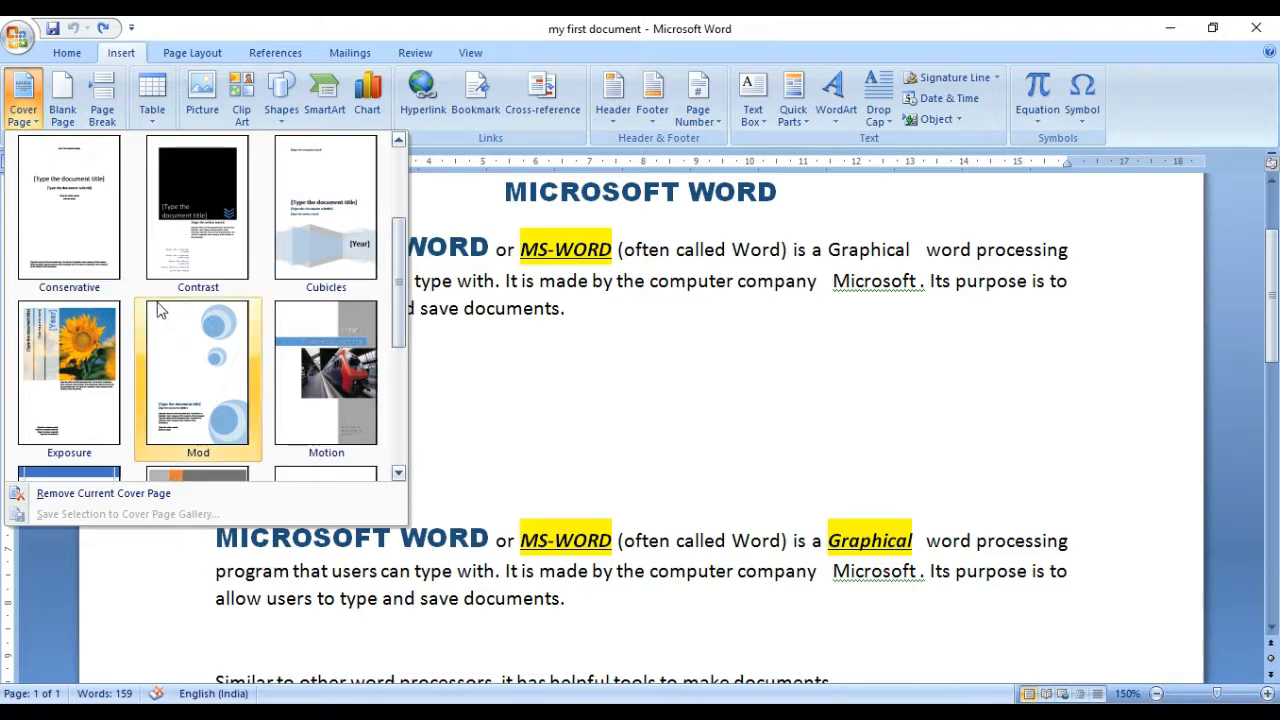
{"action": "left_click", "coordinate": [333, 378]}
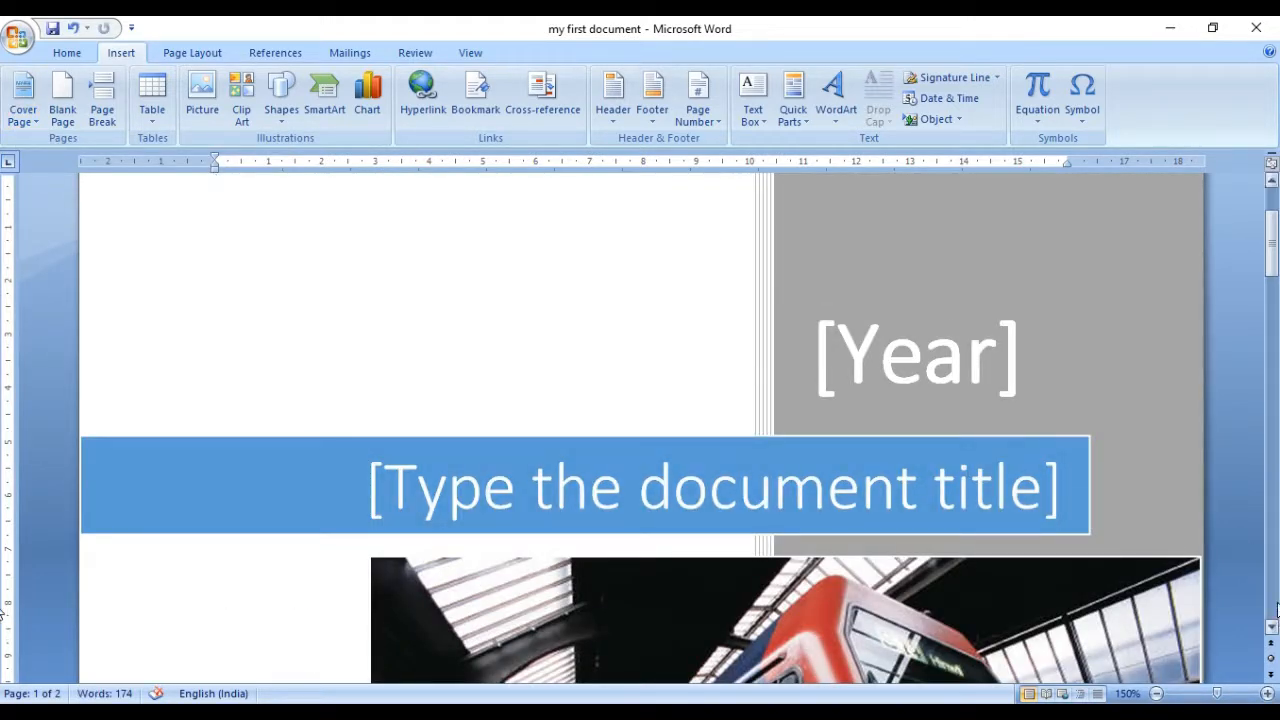
{"action": "scroll", "coordinate": [1276, 607], "scroll_direction": "down", "scroll_amount": 10}
{"action": "scroll", "coordinate": [1276, 607], "scroll_direction": "down", "scroll_amount": 10}
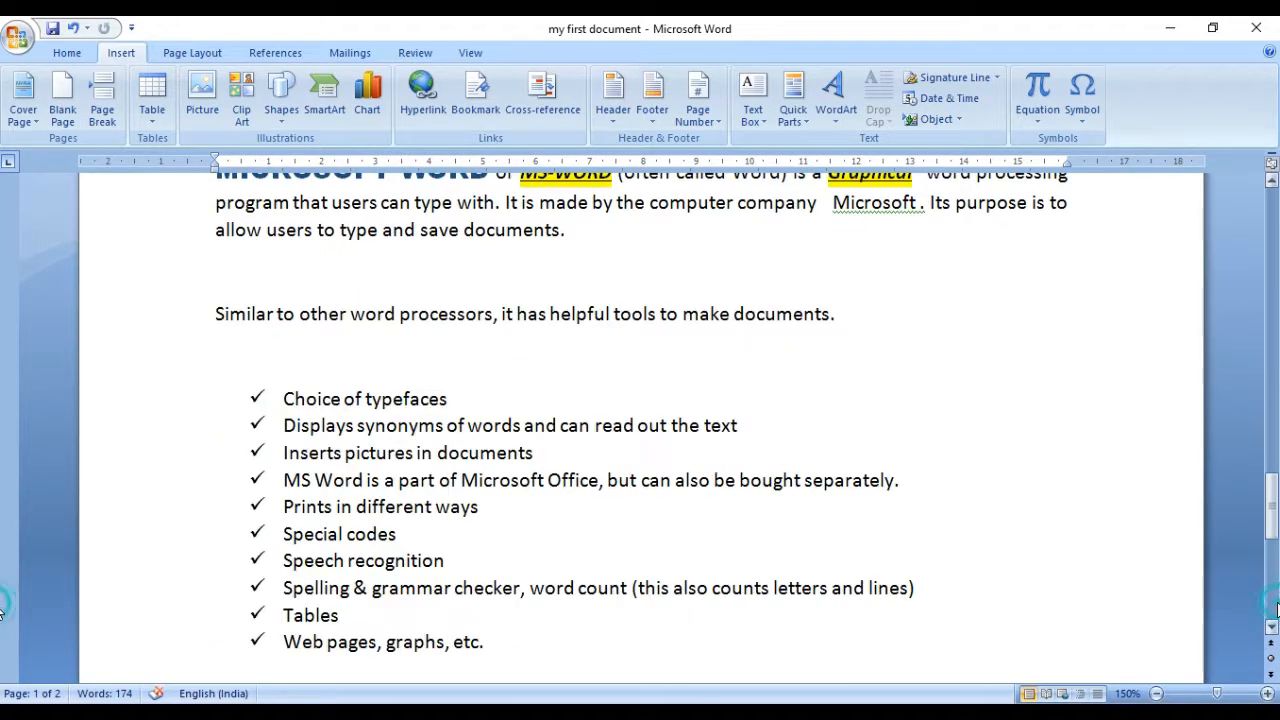
{"action": "scroll", "coordinate": [1274, 208], "scroll_direction": "up", "scroll_amount": 12}
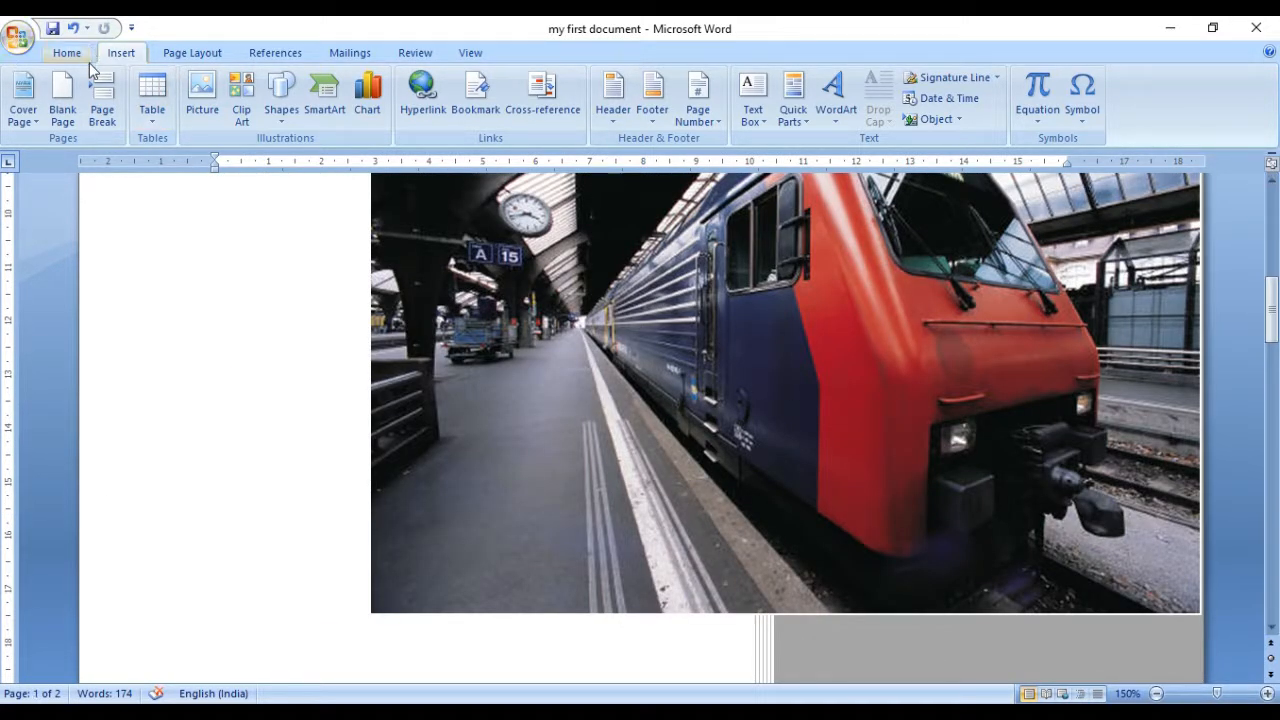
{"action": "left_click", "coordinate": [37, 128]}
{"action": "left_click", "coordinate": [36, 126]}
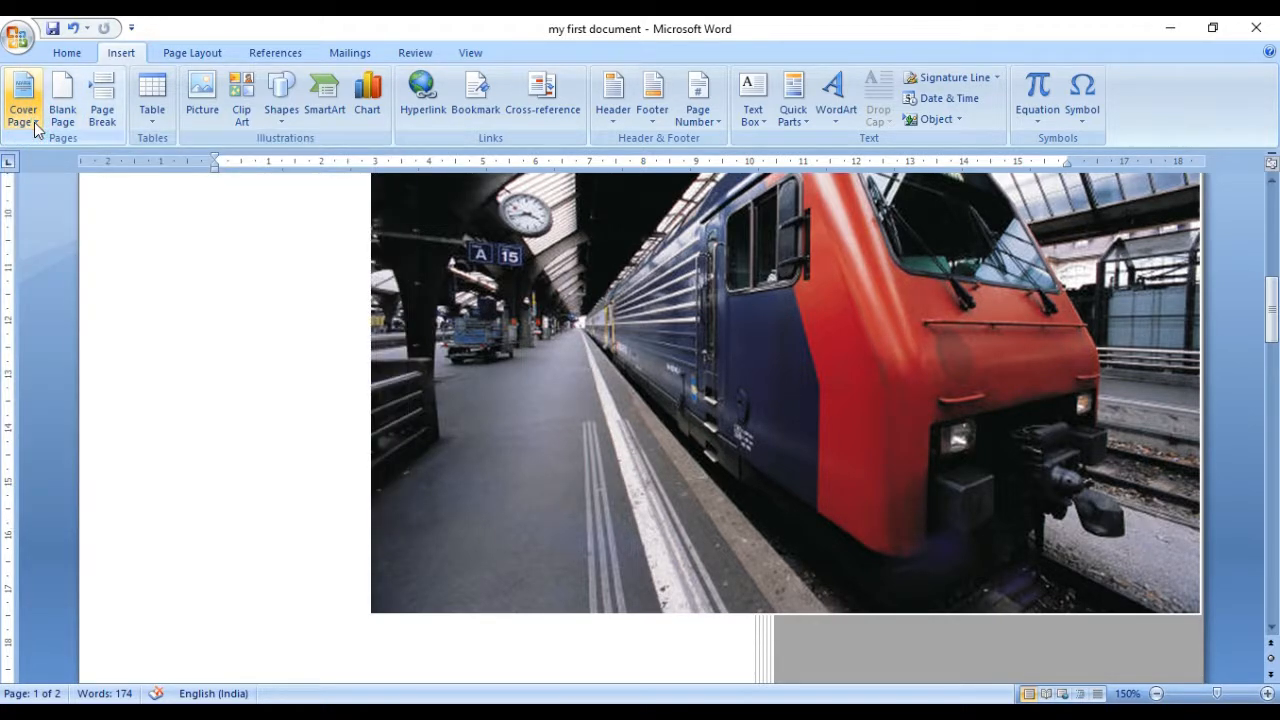
{"action": "left_click", "coordinate": [36, 126]}
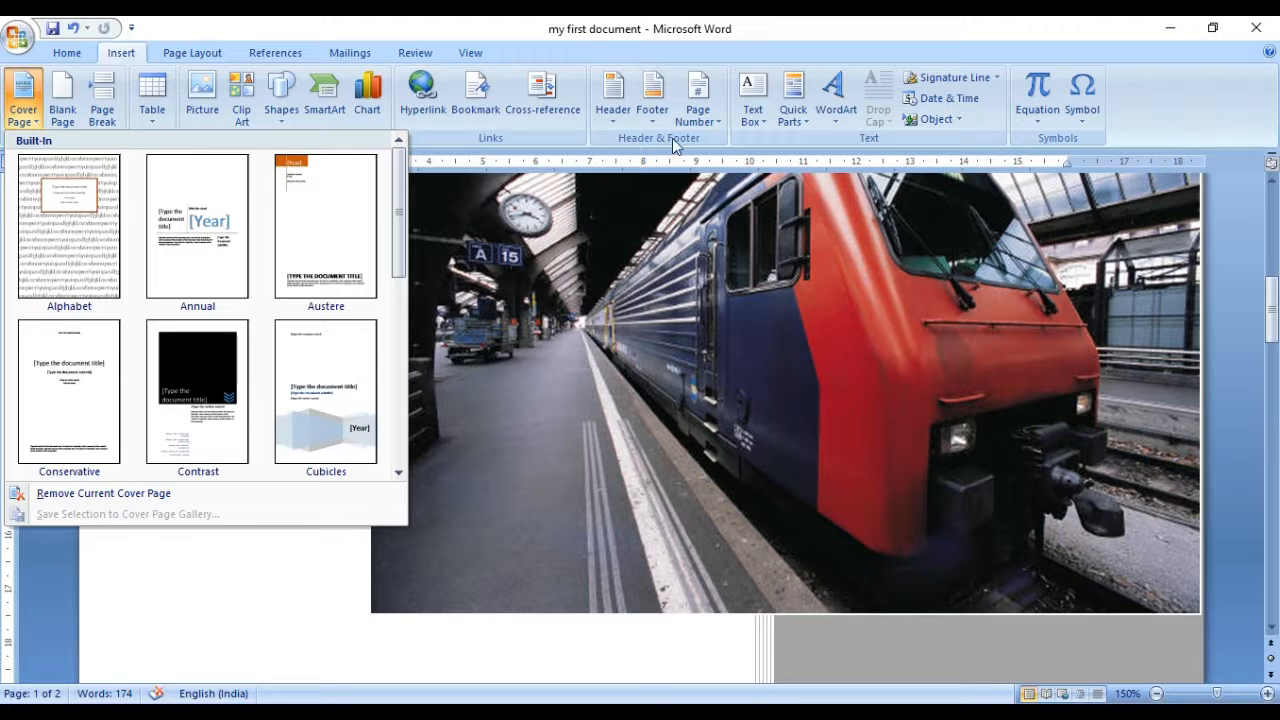
{"action": "left_click", "coordinate": [1276, 185]}
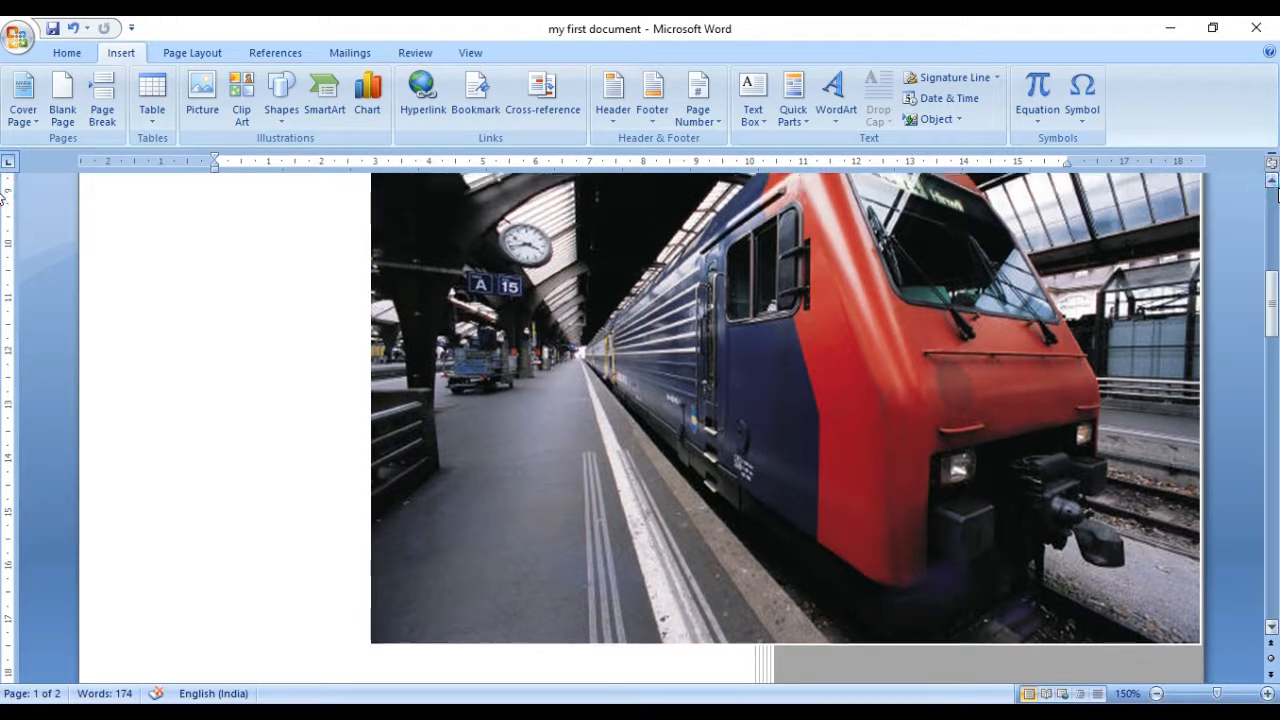
Step: Fill in the year placeholder on the cover page with today's date so it reads 2019
{"action": "left_click", "coordinate": [1277, 195]}
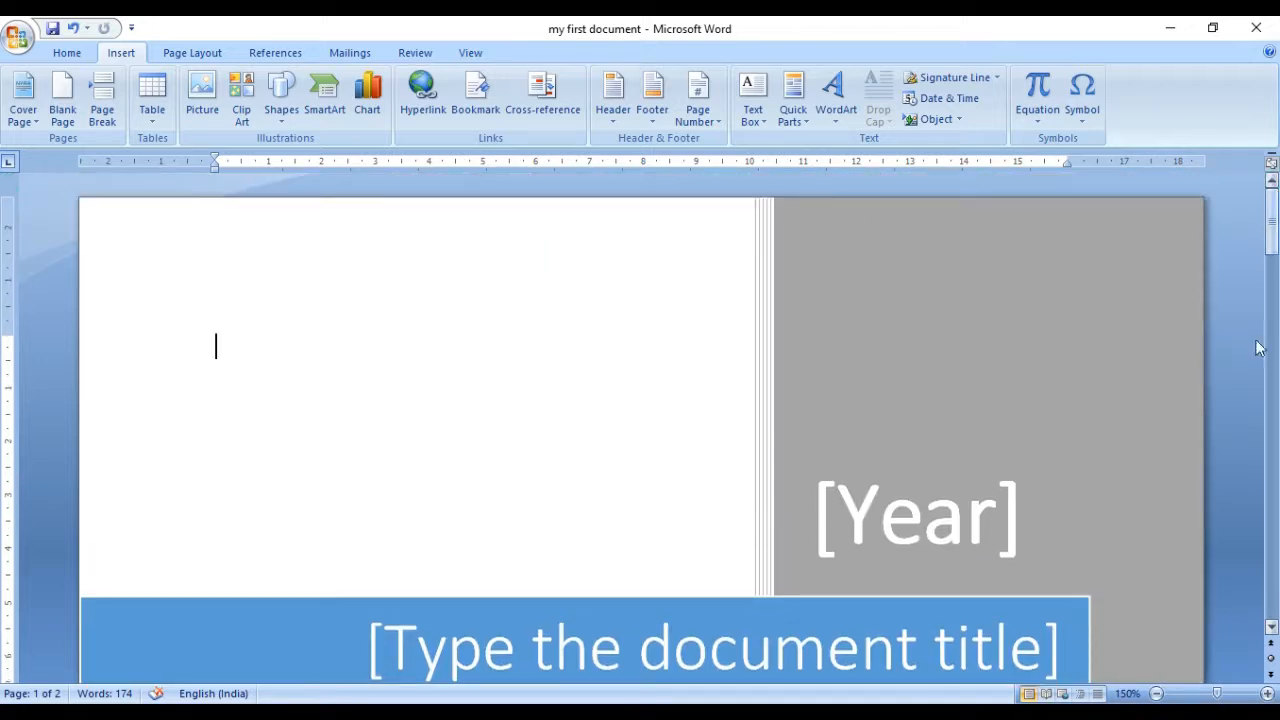
{"action": "left_click", "coordinate": [1003, 503]}
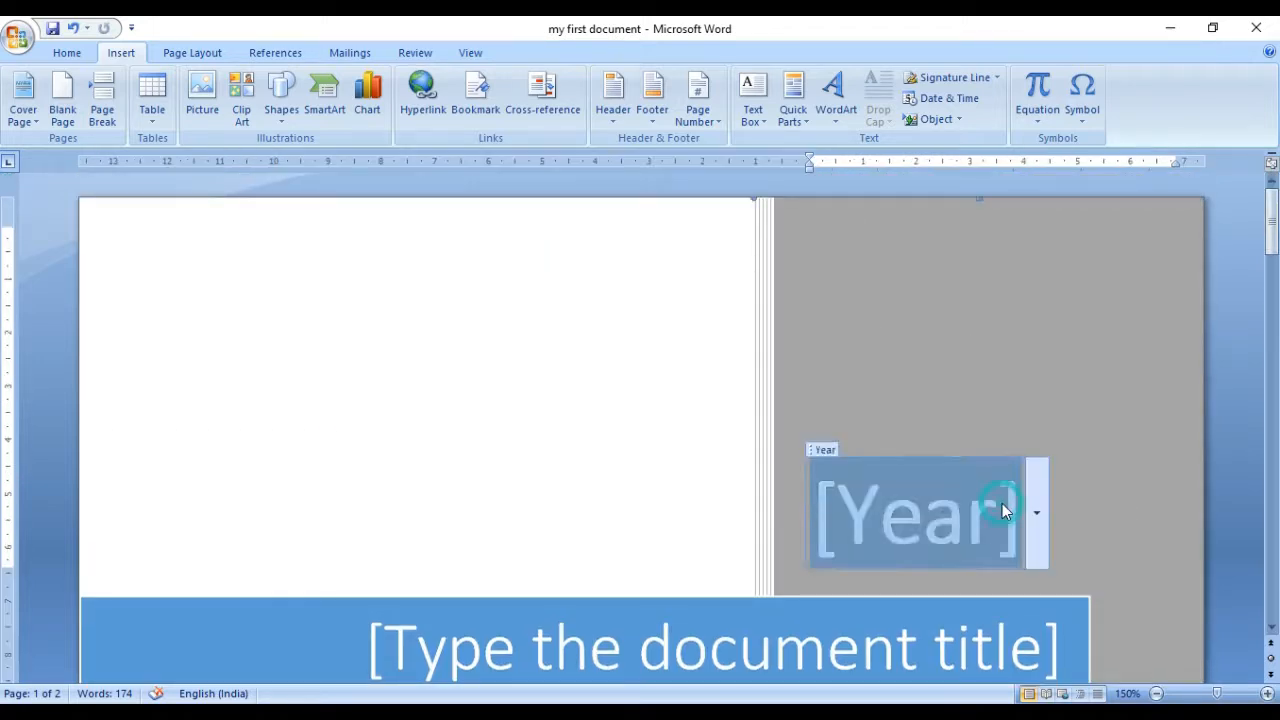
{"action": "left_click", "coordinate": [1037, 514]}
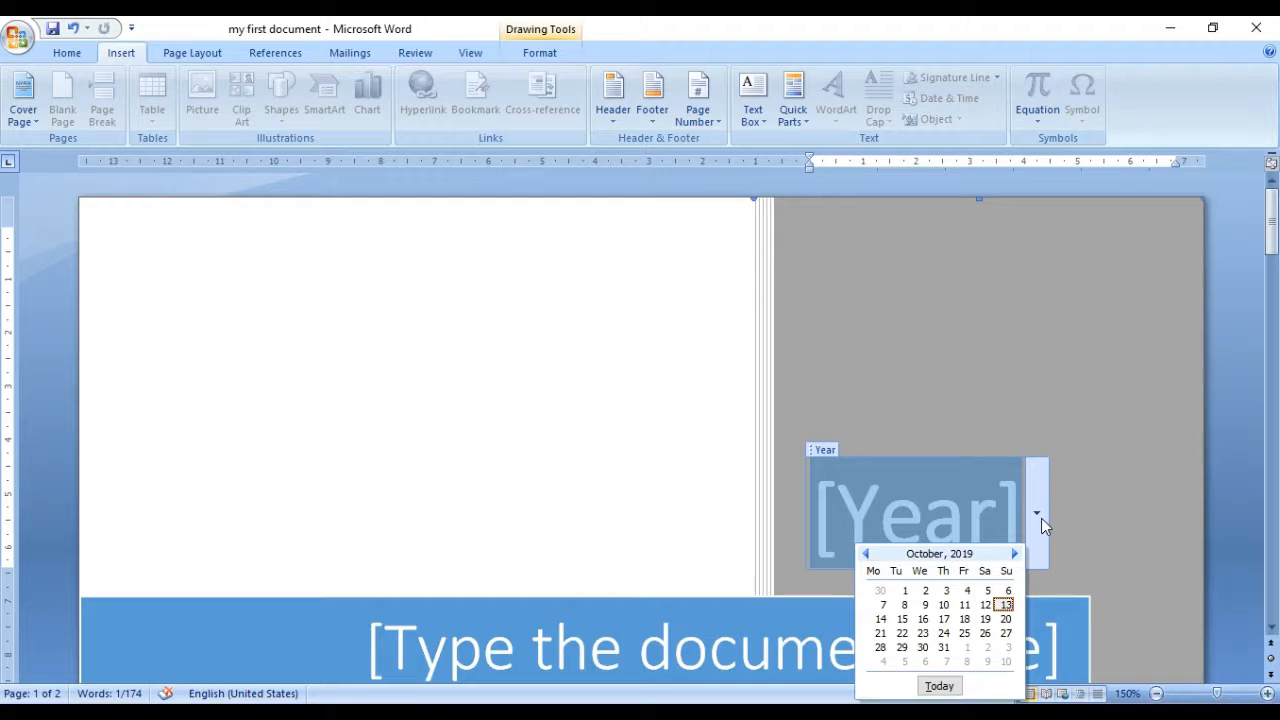
{"action": "left_click", "coordinate": [941, 687]}
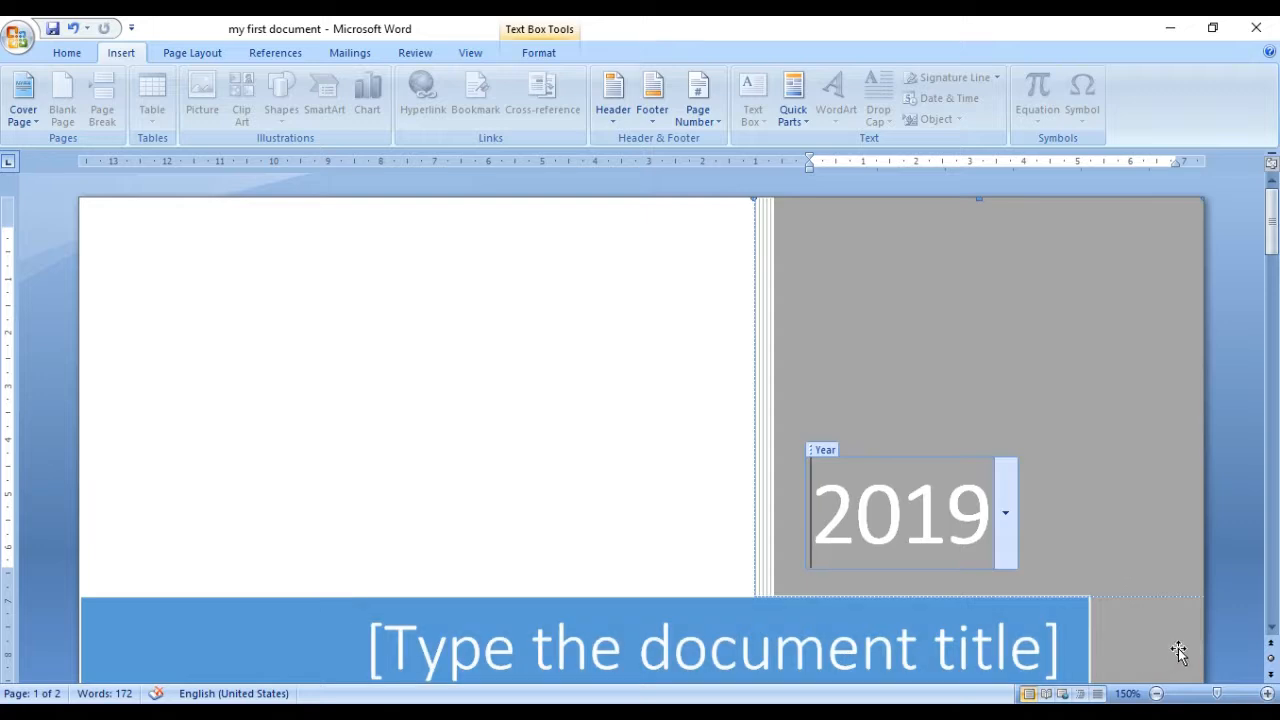
Step: Fill in the document title placeholder on the cover page with MS WORD 2019
{"action": "left_click", "coordinate": [1271, 628]}
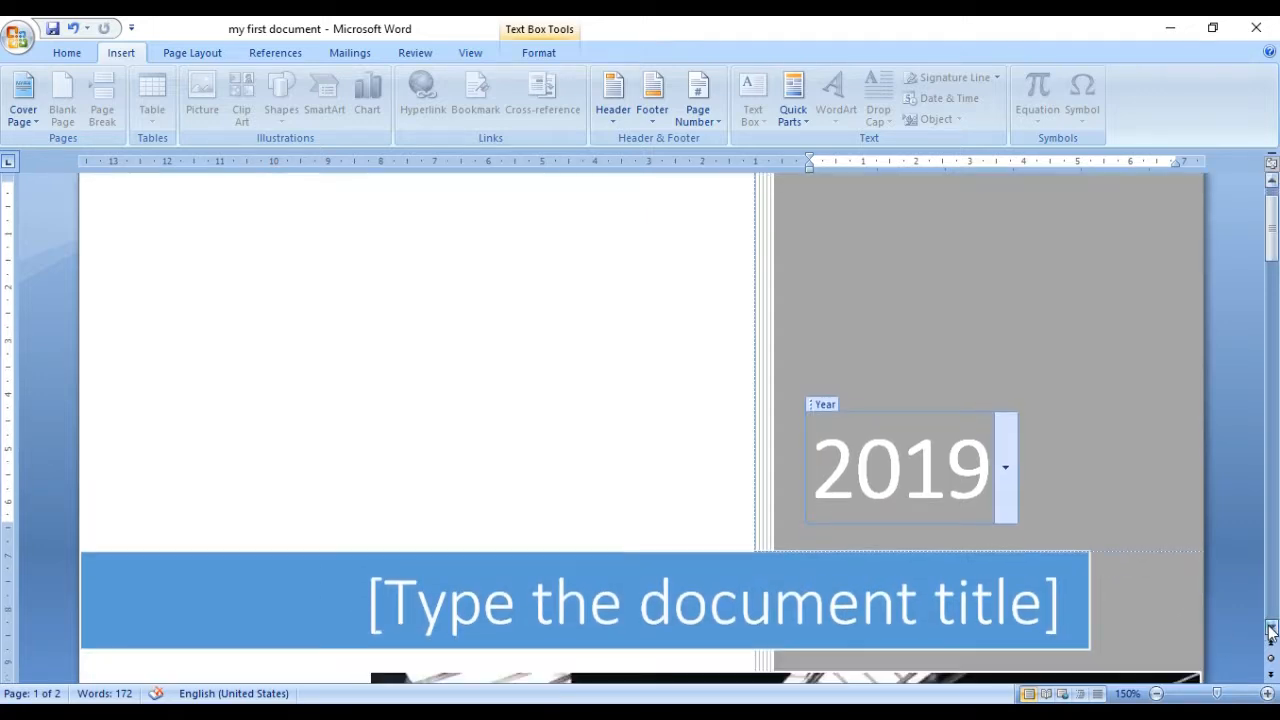
{"action": "left_click", "coordinate": [1271, 630]}
{"action": "left_click", "coordinate": [1026, 537]}
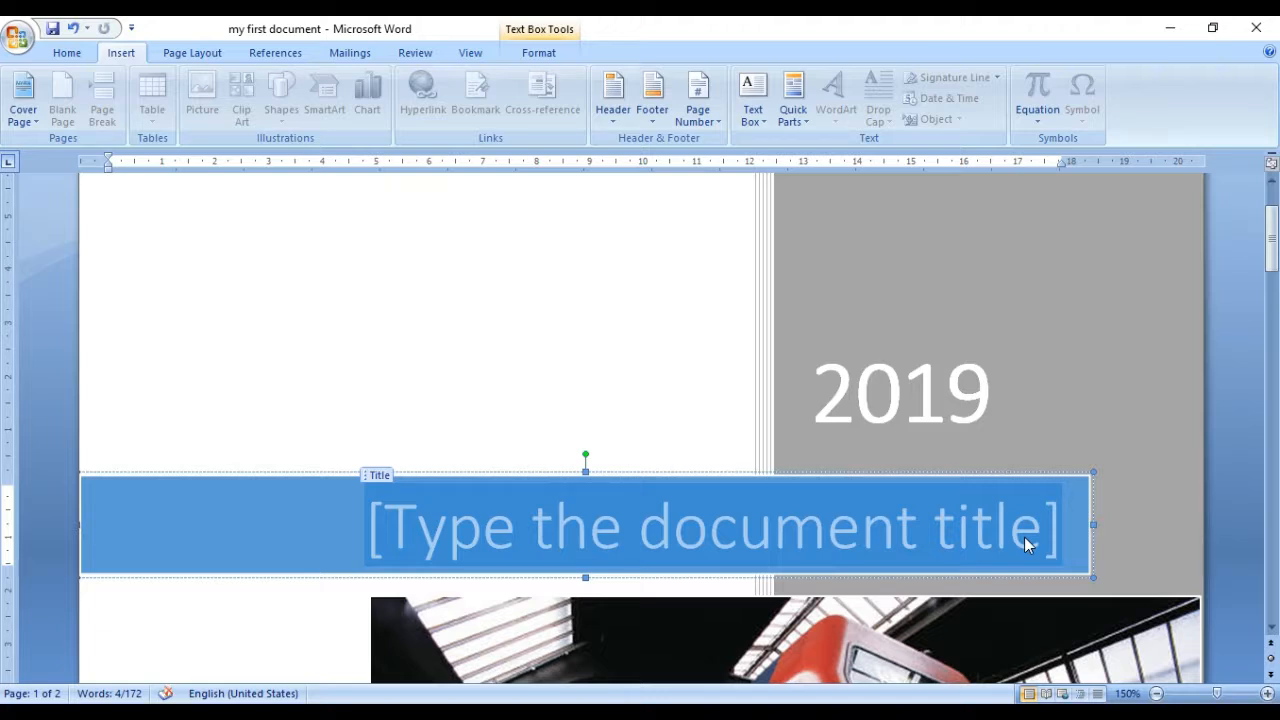
{"action": "key", "text": "Caps_Lock"}
{"action": "type", "text": "M"}
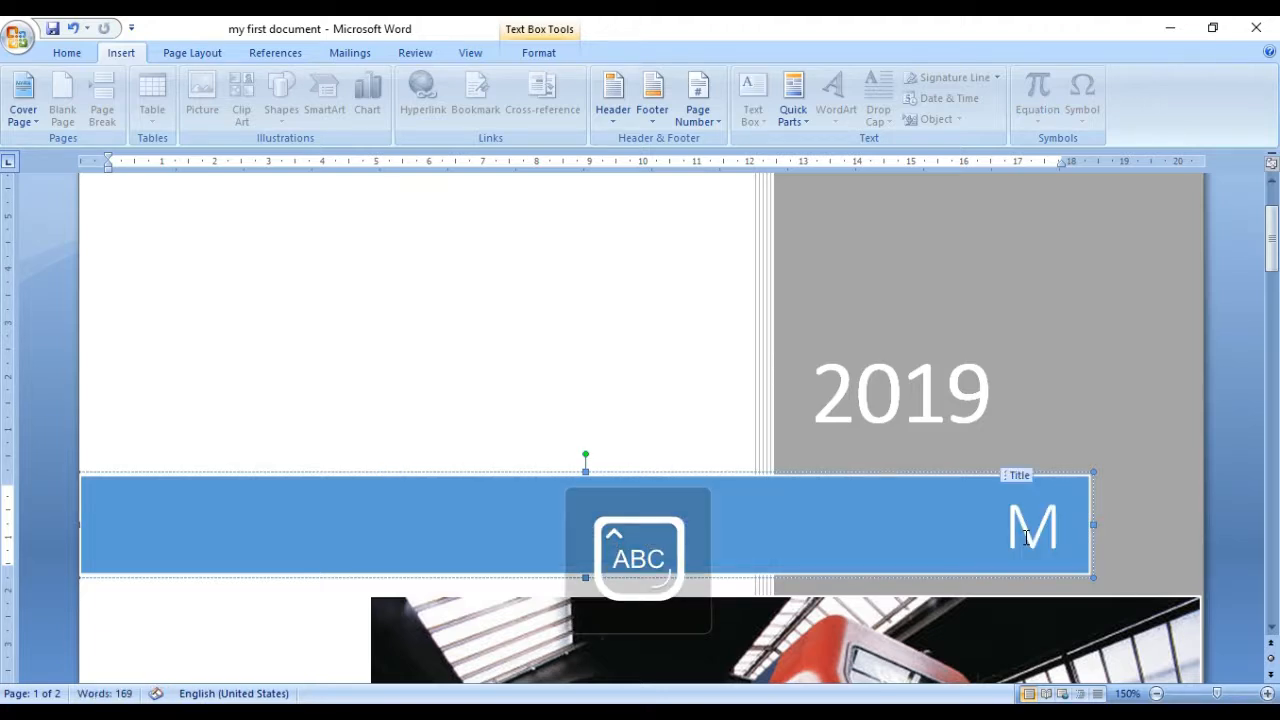
{"action": "type", "text": "S WORD"}
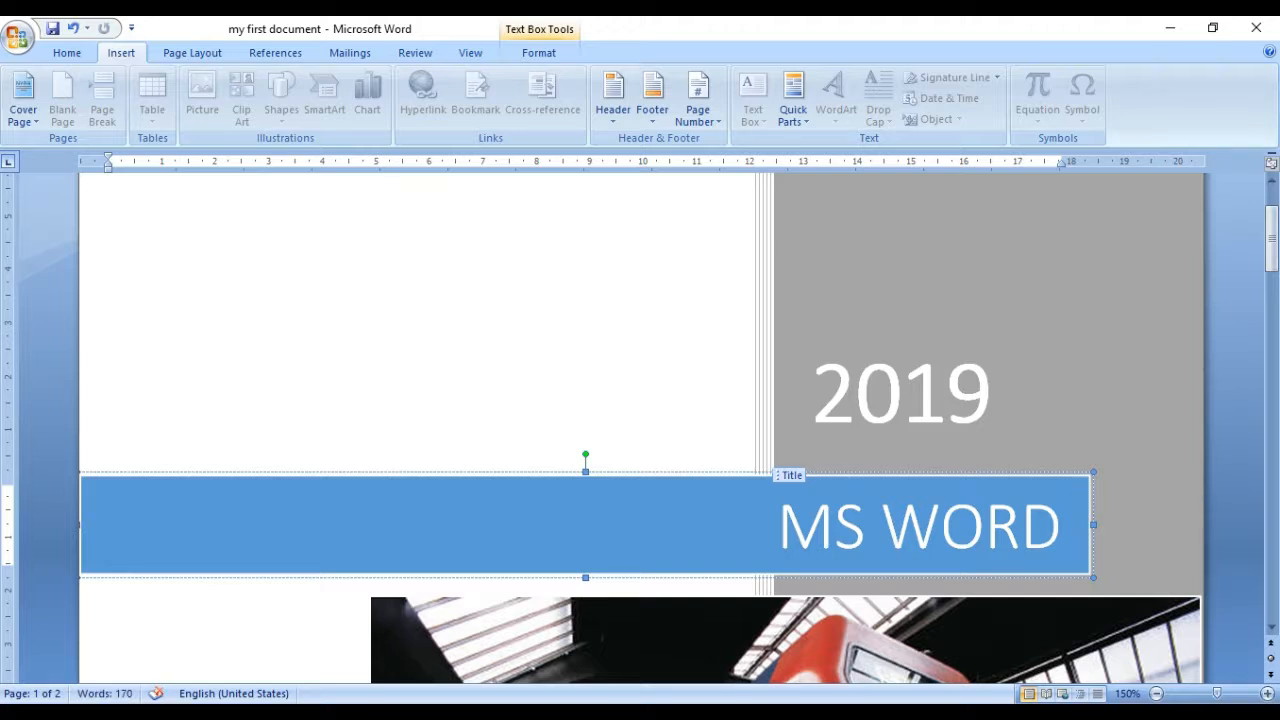
{"action": "type", "text": " 2019"}
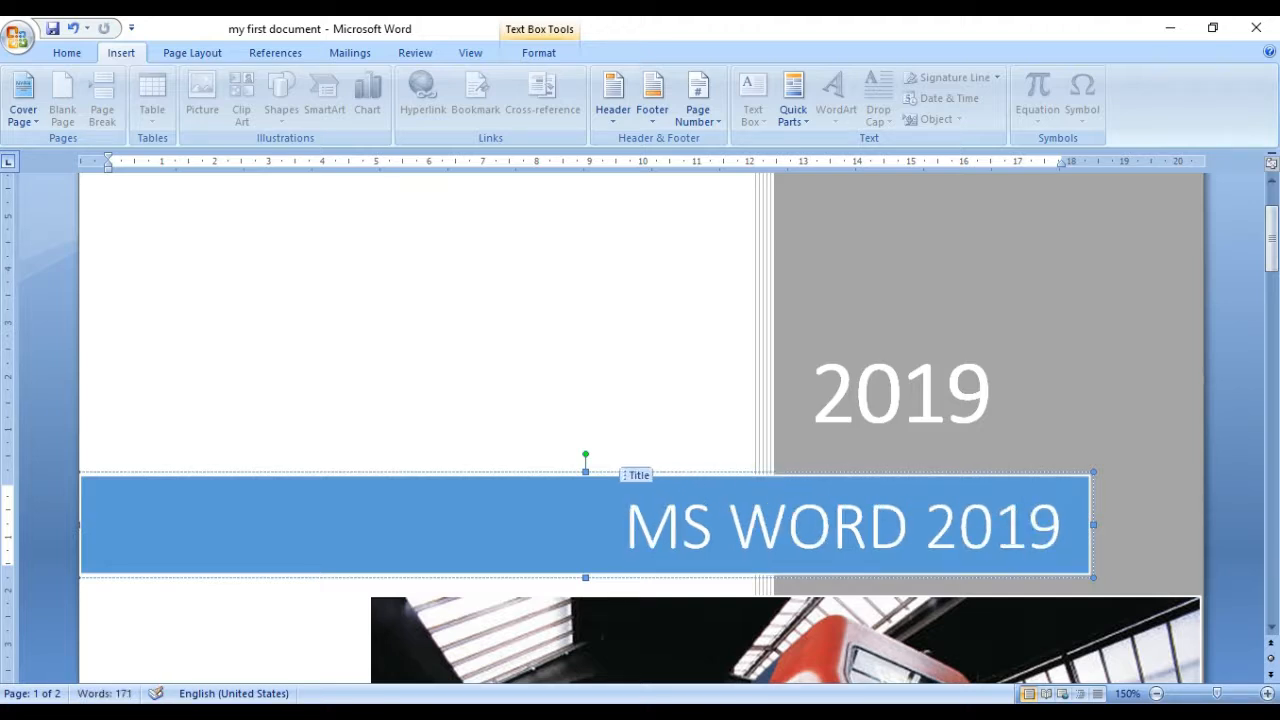
Step: Try to clear the company name placeholder below the author on the cover page
{"action": "left_click", "coordinate": [1271, 625]}
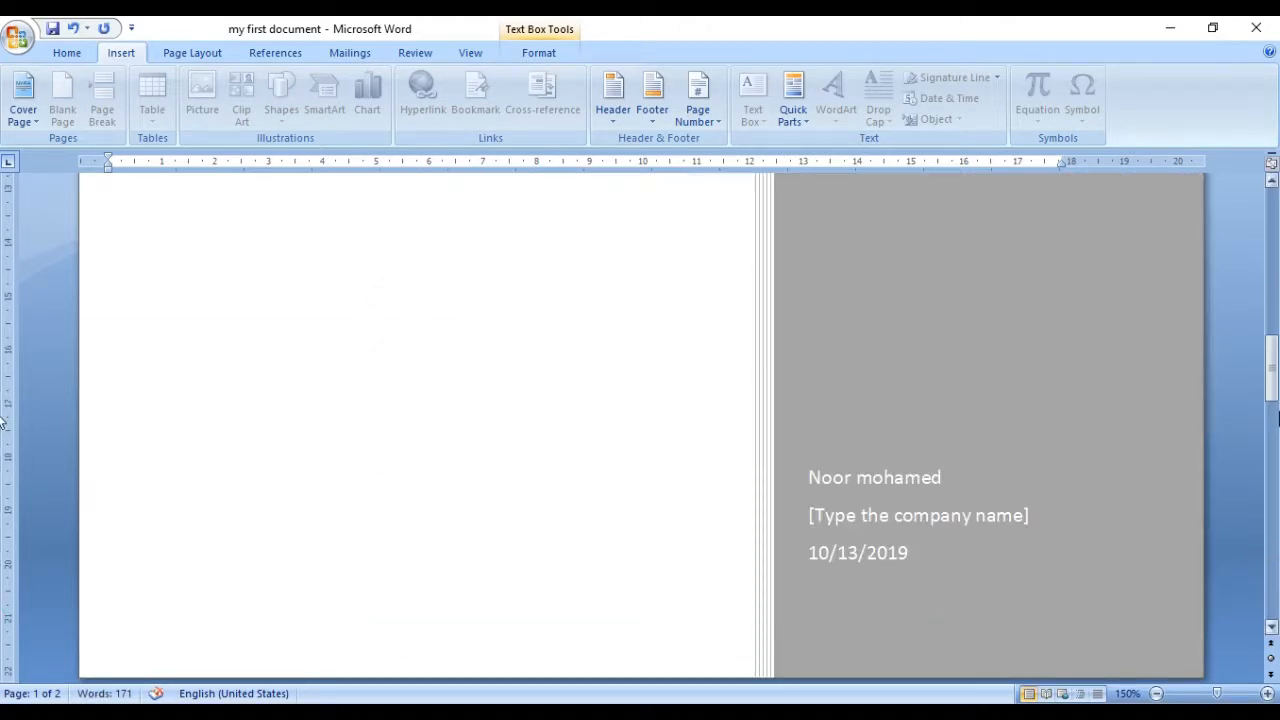
{"action": "left_click", "coordinate": [922, 482]}
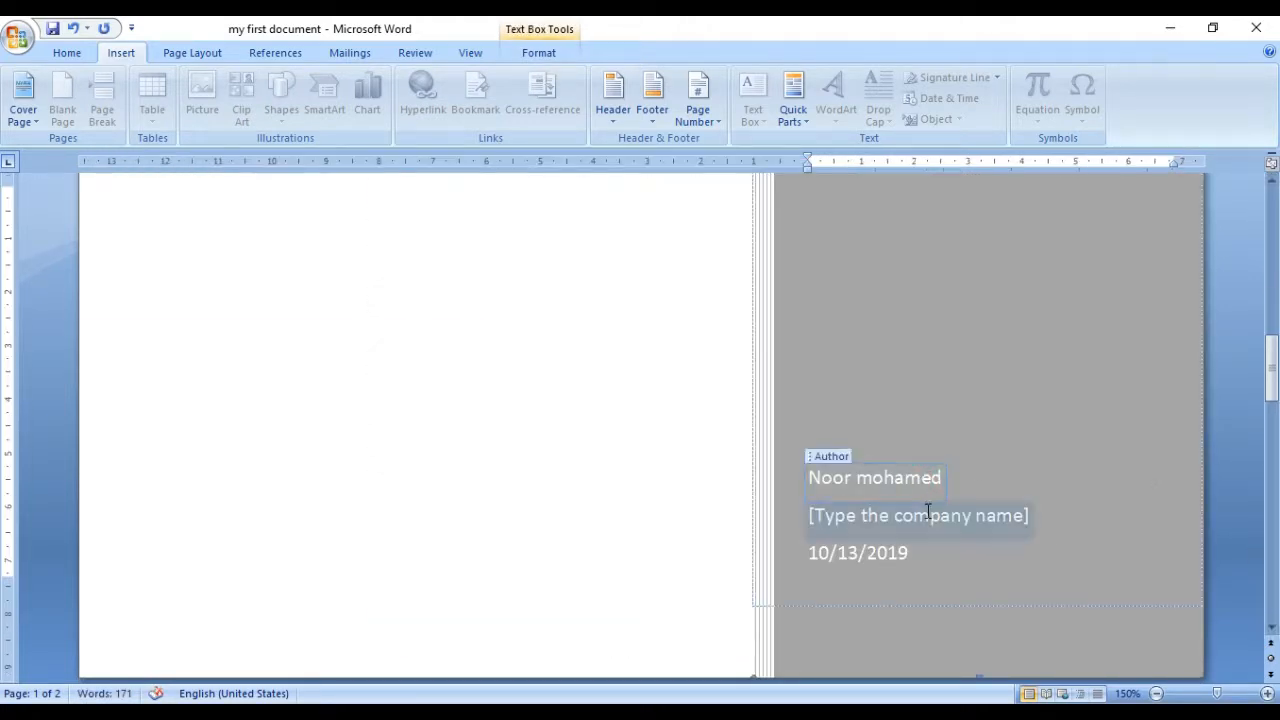
{"action": "left_click", "coordinate": [928, 517]}
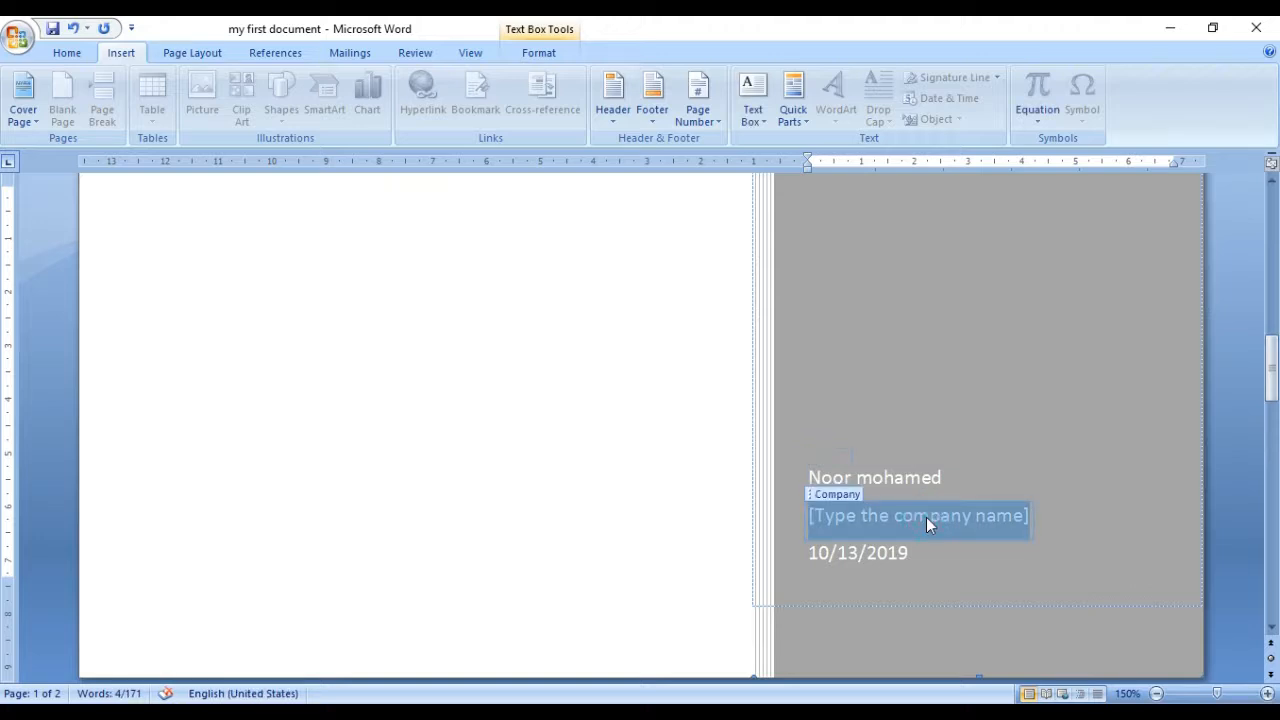
{"action": "key", "text": "Delete"}
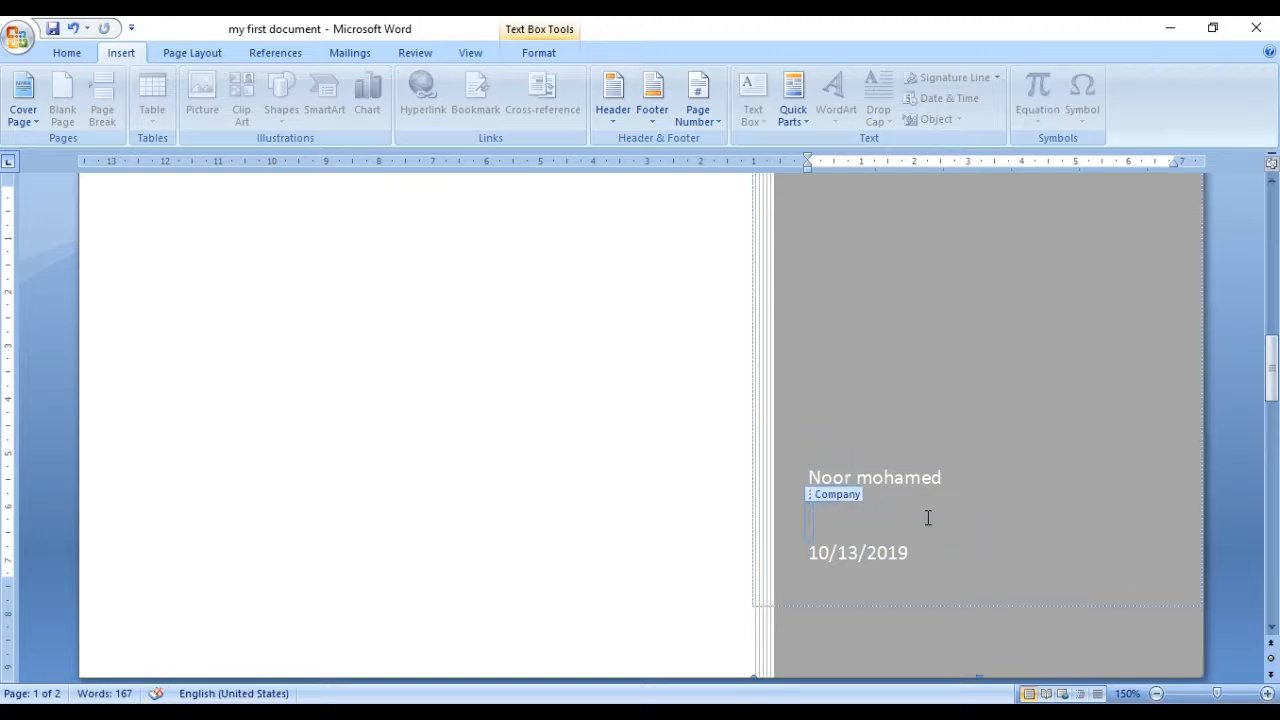
{"action": "left_click", "coordinate": [608, 531]}
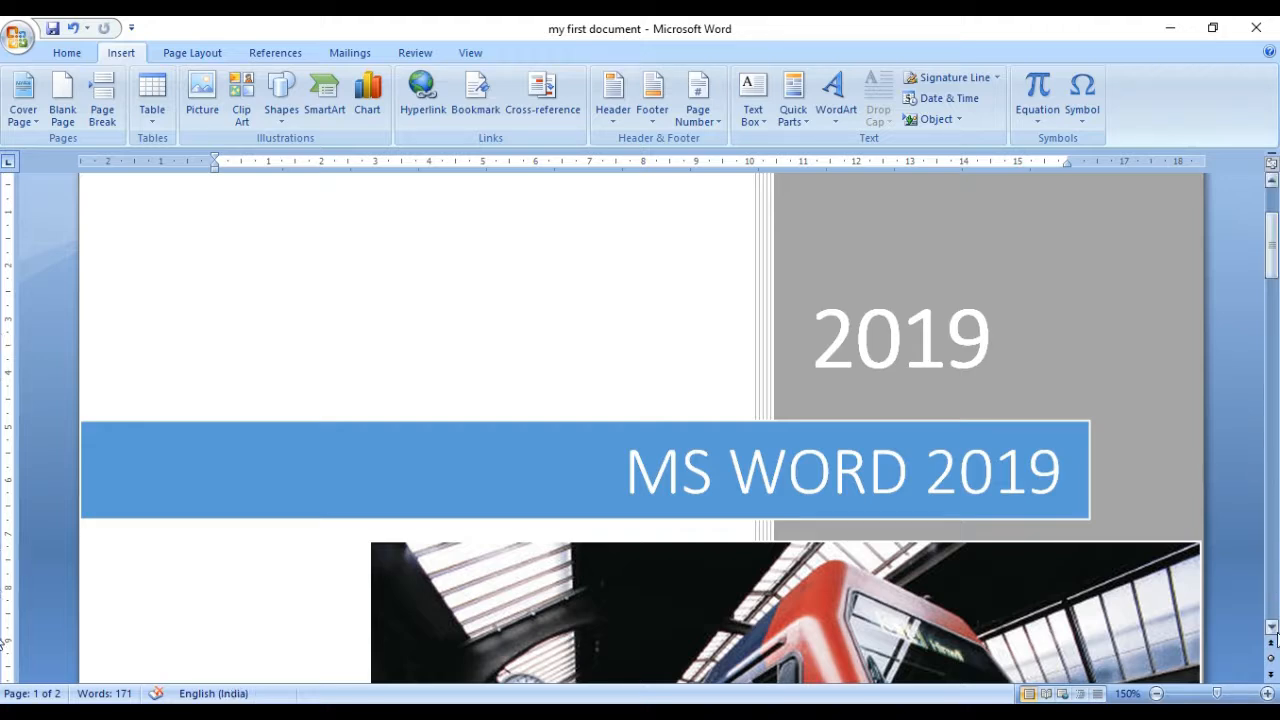
Step: Select the train photo on the cover page and start changing it to another picture from file
{"action": "left_click", "coordinate": [1271, 627]}
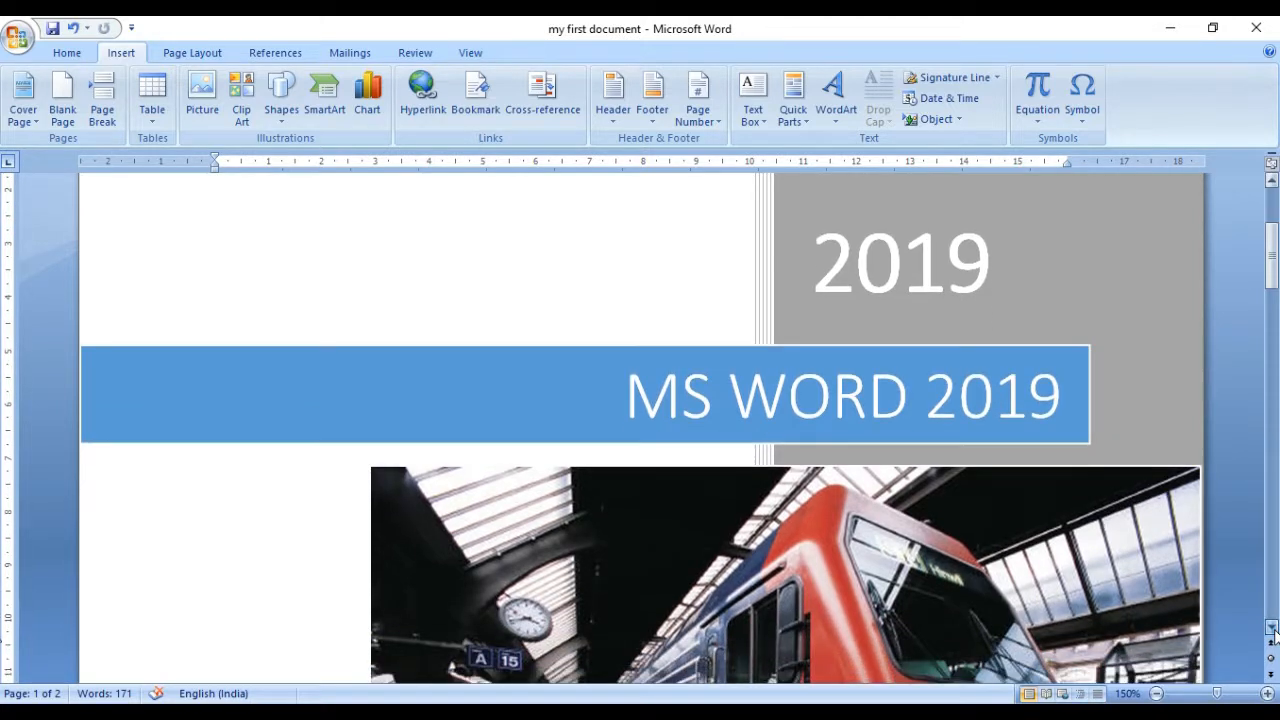
{"action": "left_click", "coordinate": [1271, 628]}
{"action": "left_click", "coordinate": [1271, 628]}
{"action": "left_click", "coordinate": [1271, 628]}
{"action": "left_click", "coordinate": [1271, 628]}
{"action": "left_click", "coordinate": [1271, 628]}
{"action": "left_click", "coordinate": [1271, 628]}
{"action": "left_click", "coordinate": [1271, 628]}
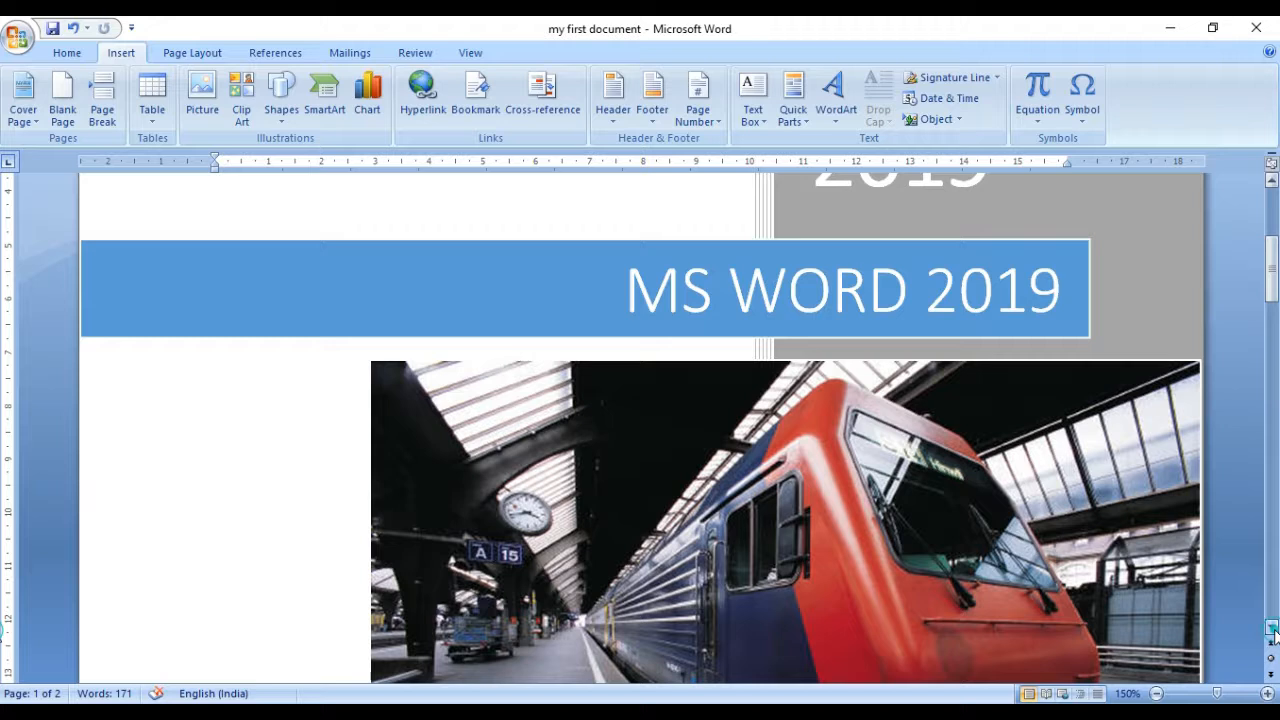
{"action": "left_click", "coordinate": [1068, 580]}
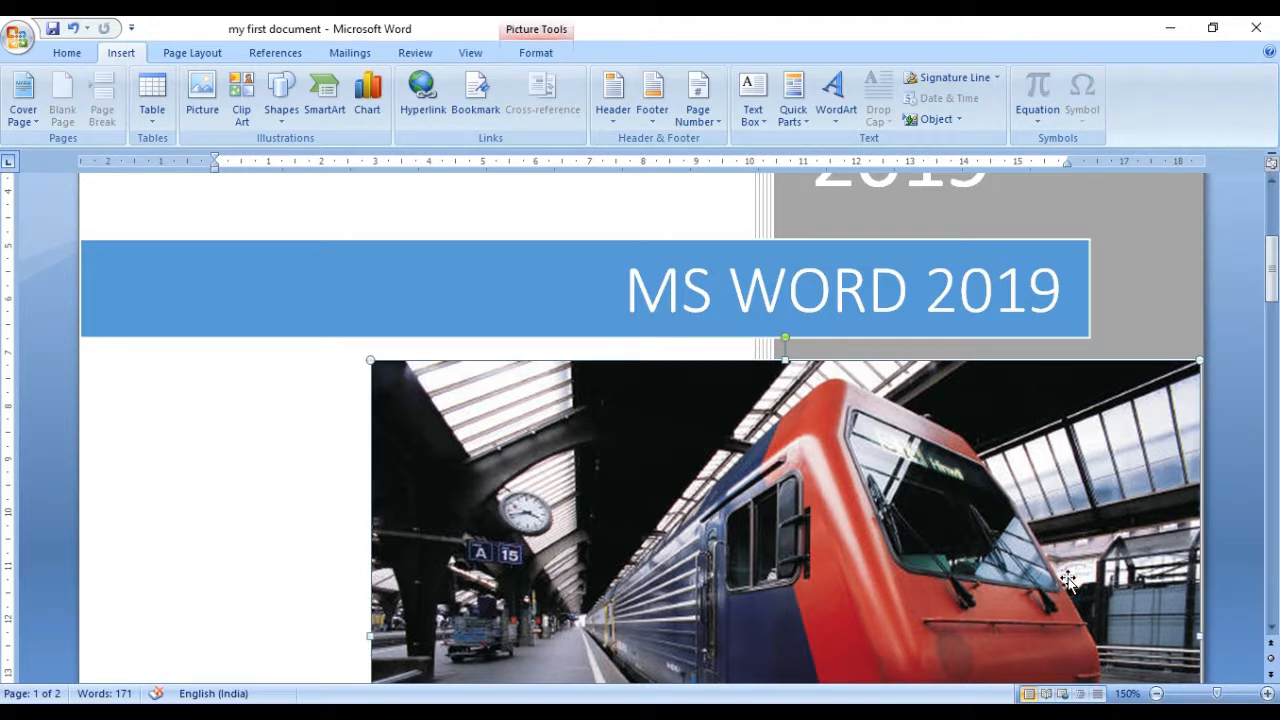
{"action": "double_click", "coordinate": [1068, 580]}
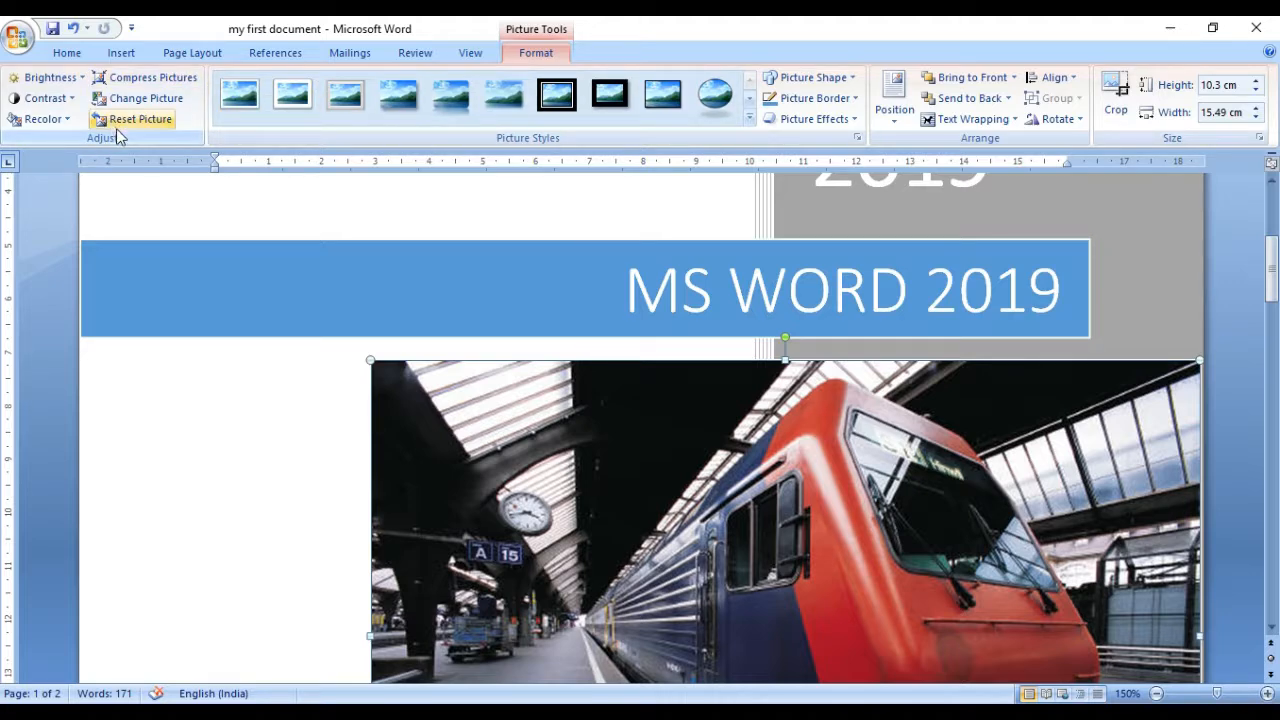
{"action": "left_click", "coordinate": [133, 98]}
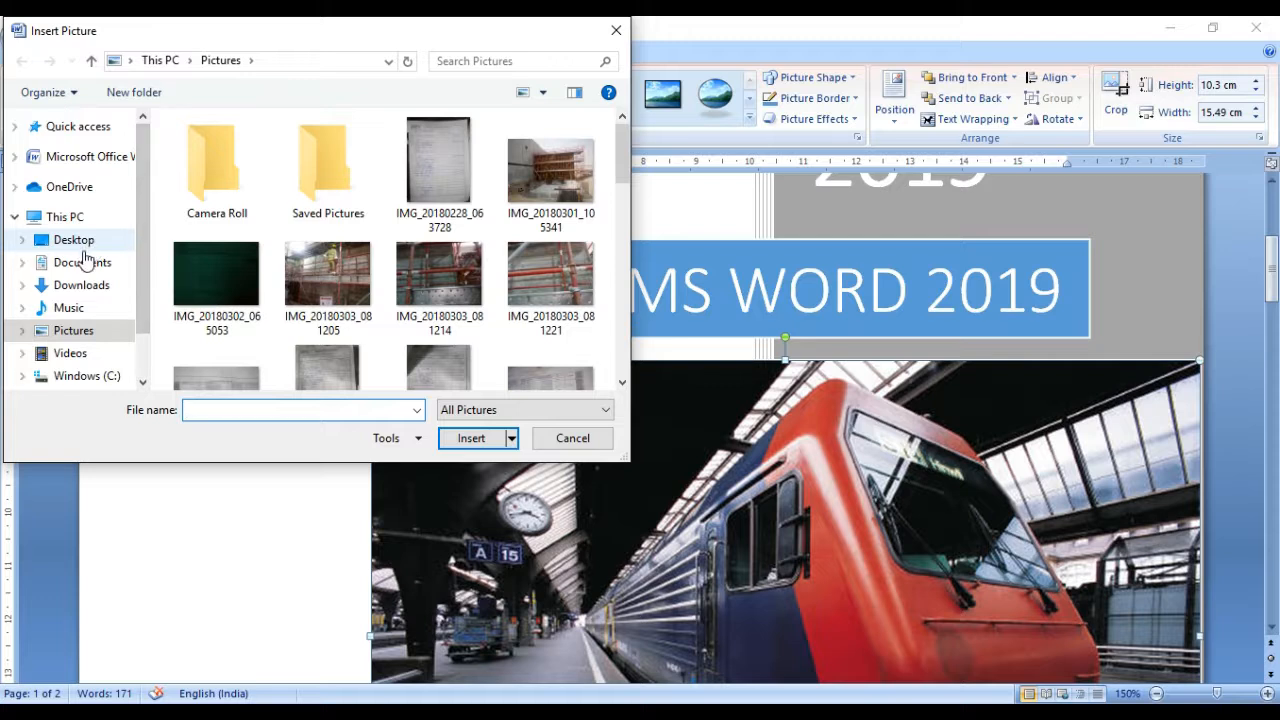
Step: Replace the train photo with the Word logo picture named download from the images folder on the Desktop
{"action": "left_click", "coordinate": [88, 246]}
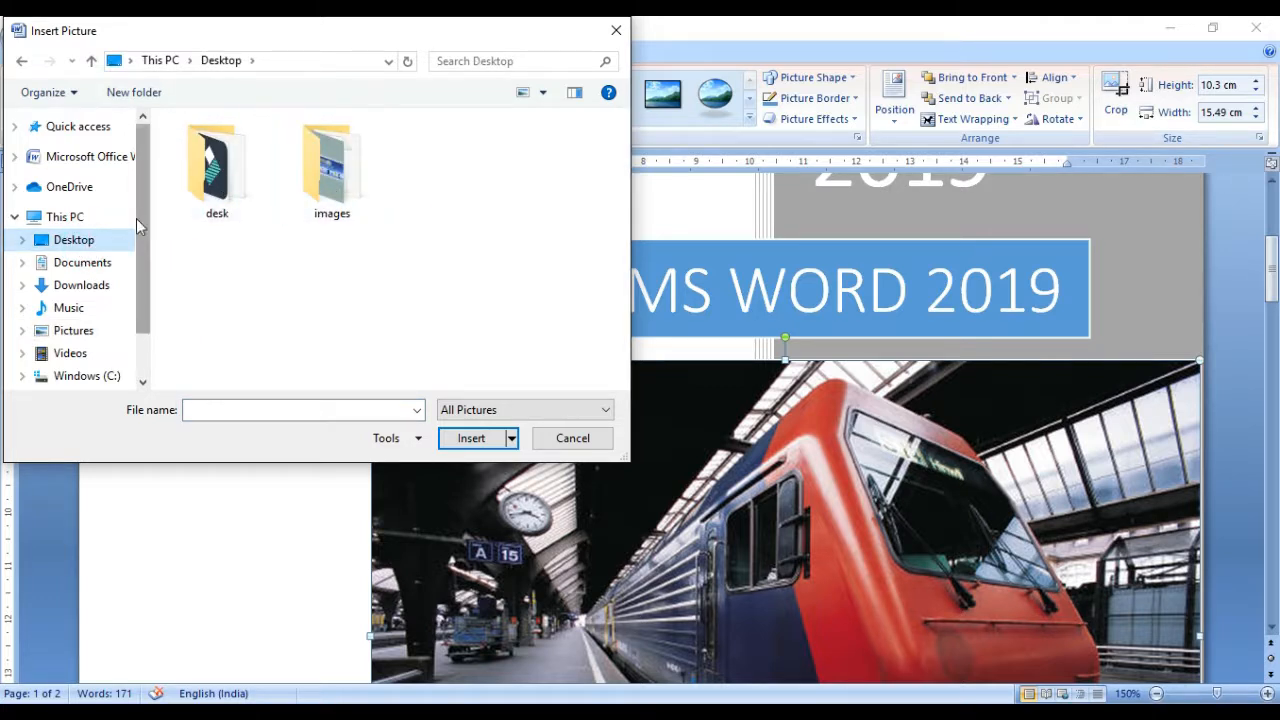
{"action": "left_click", "coordinate": [326, 165]}
{"action": "double_click", "coordinate": [326, 165]}
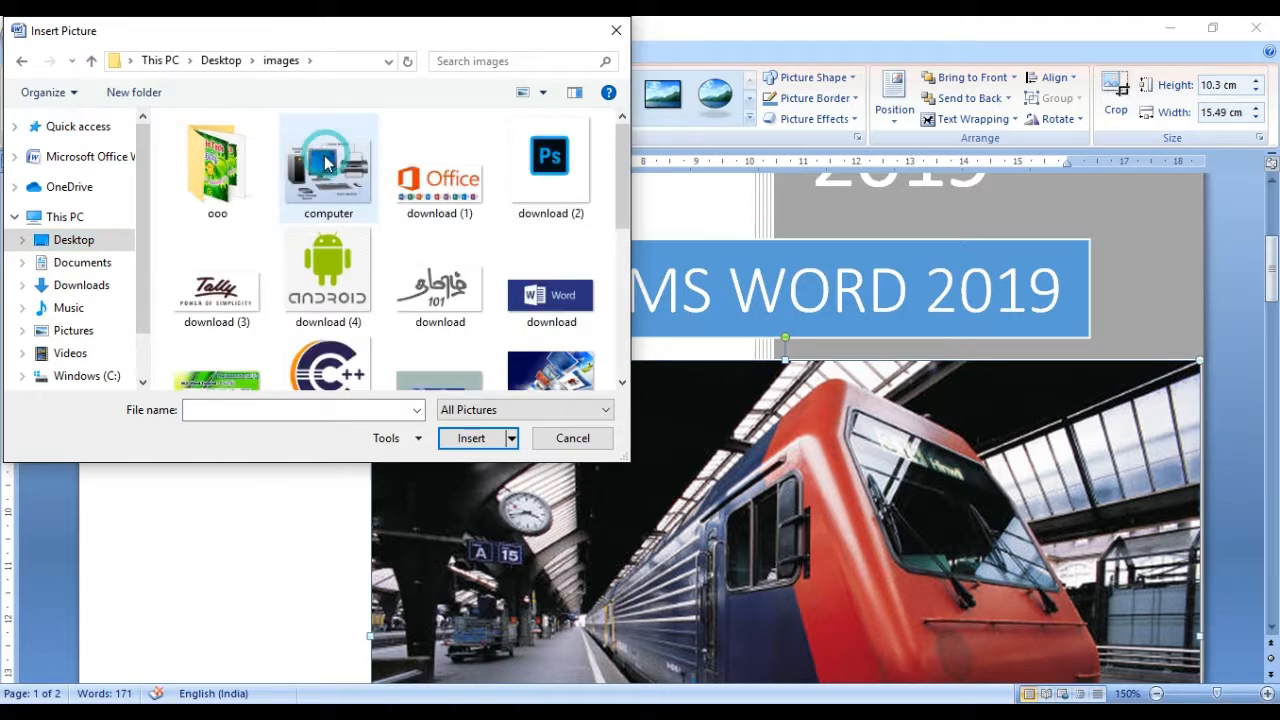
{"action": "left_click", "coordinate": [95, 210]}
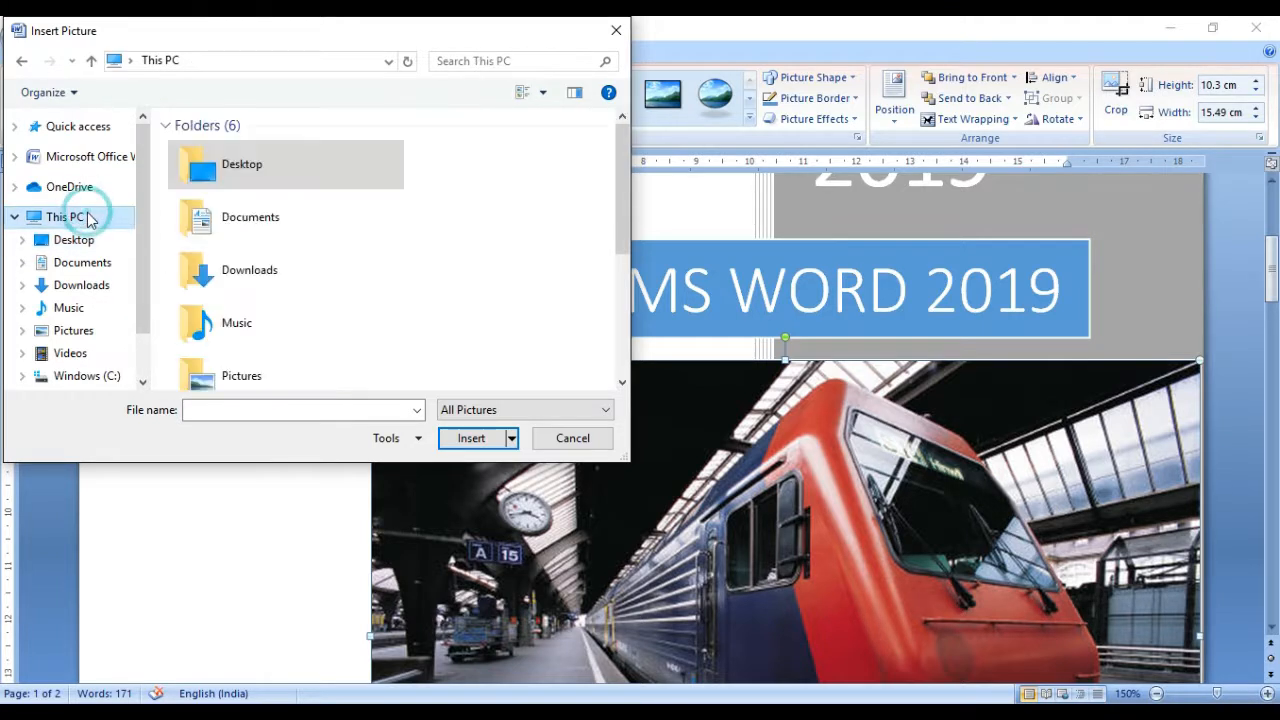
{"action": "left_click", "coordinate": [76, 242]}
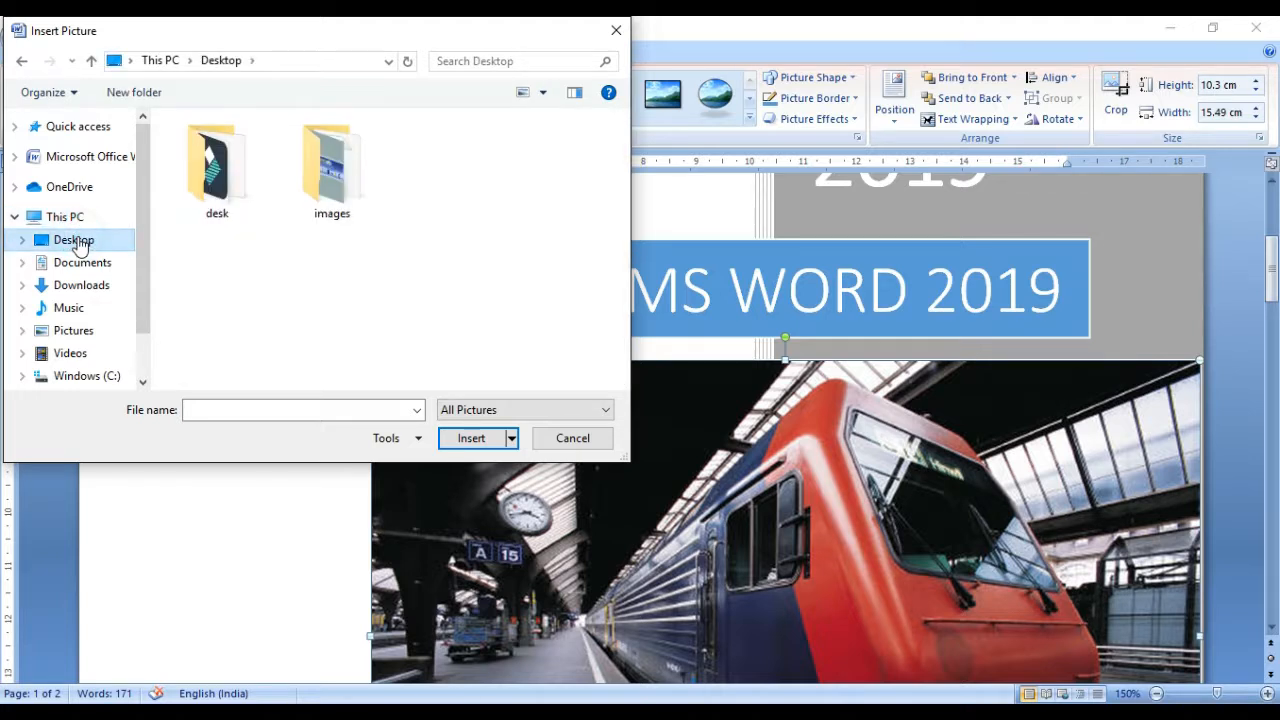
{"action": "left_click", "coordinate": [340, 172]}
{"action": "double_click", "coordinate": [345, 175]}
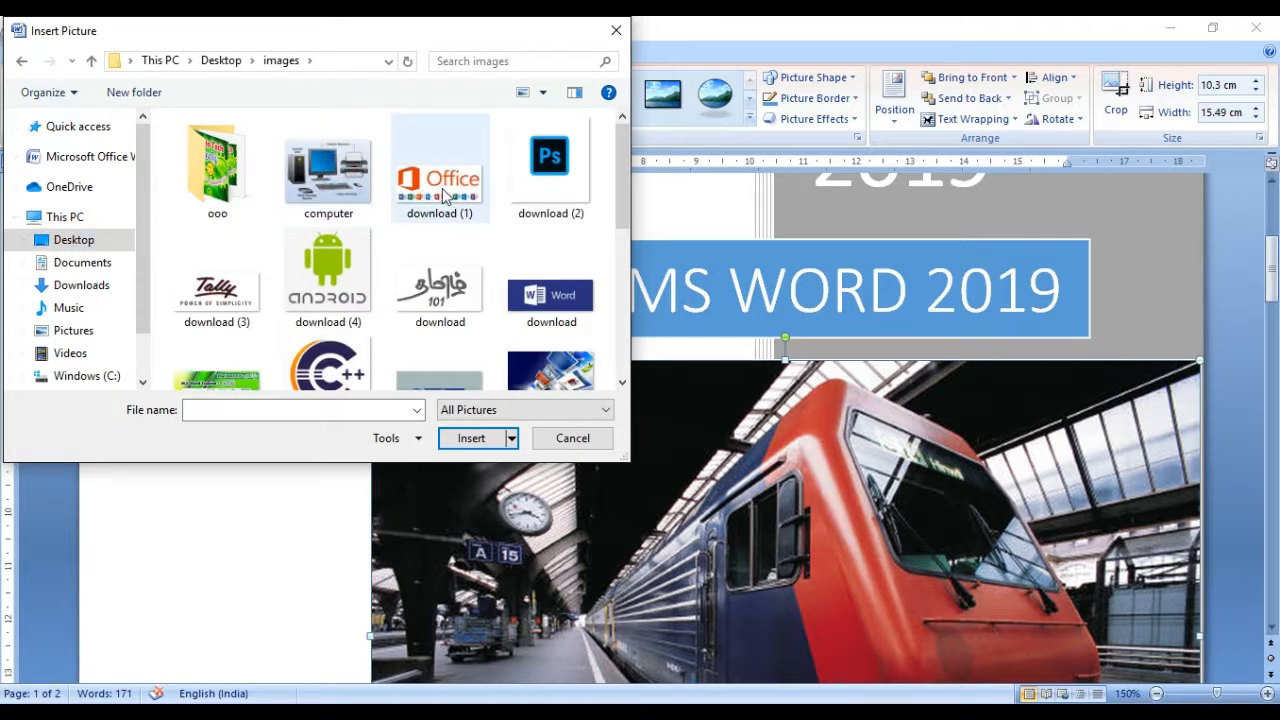
{"action": "left_click", "coordinate": [545, 292]}
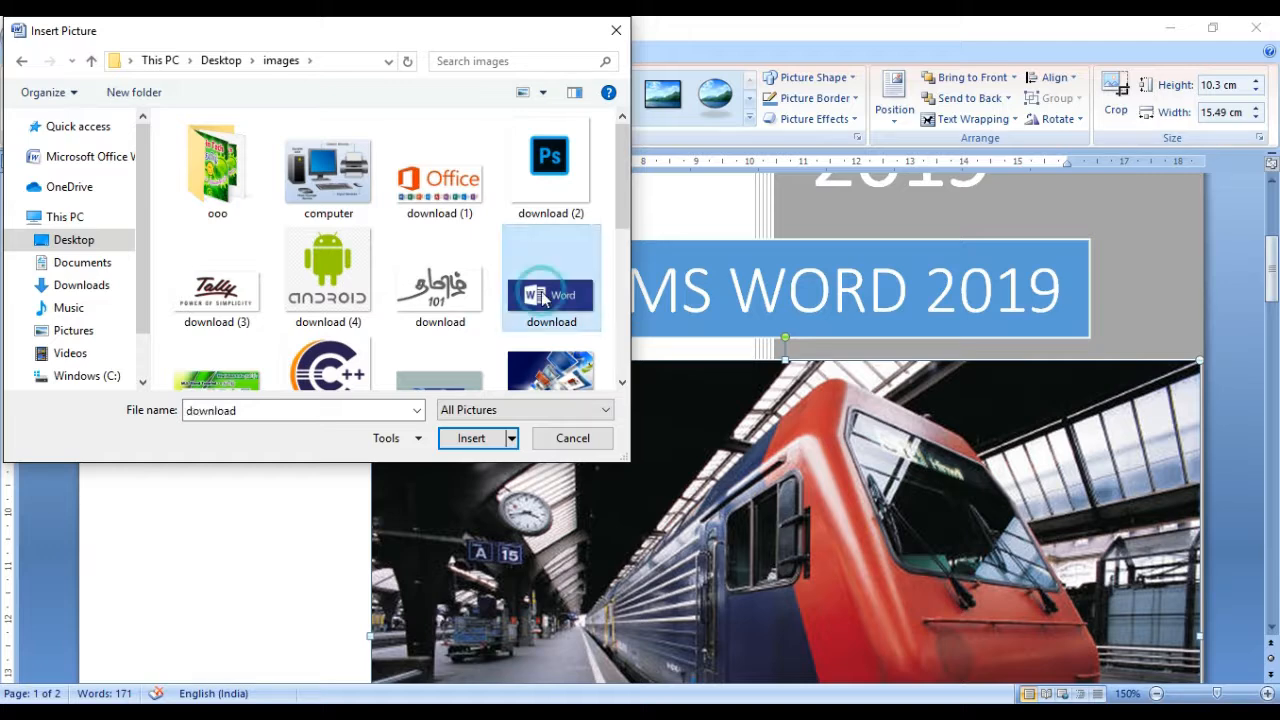
{"action": "left_click", "coordinate": [450, 438]}
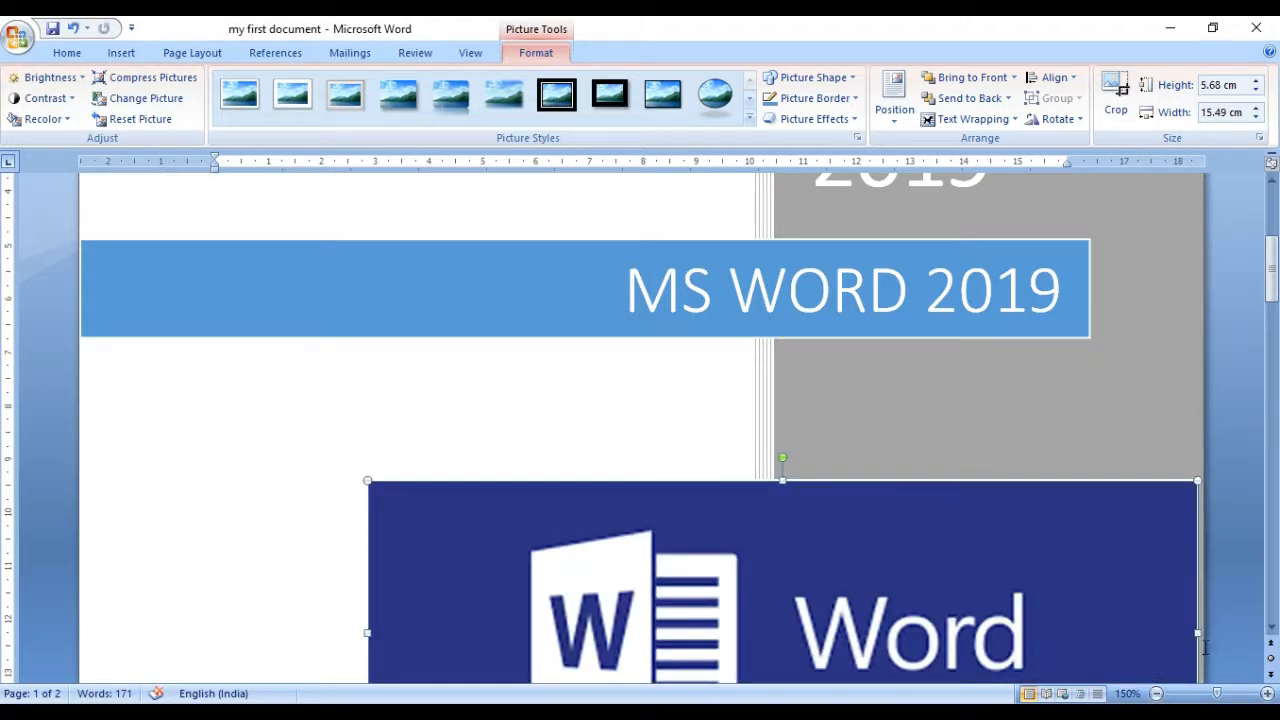
Step: Zoom out to 100% and look over the rest of the cover page and the second page
{"action": "left_click", "coordinate": [1271, 628]}
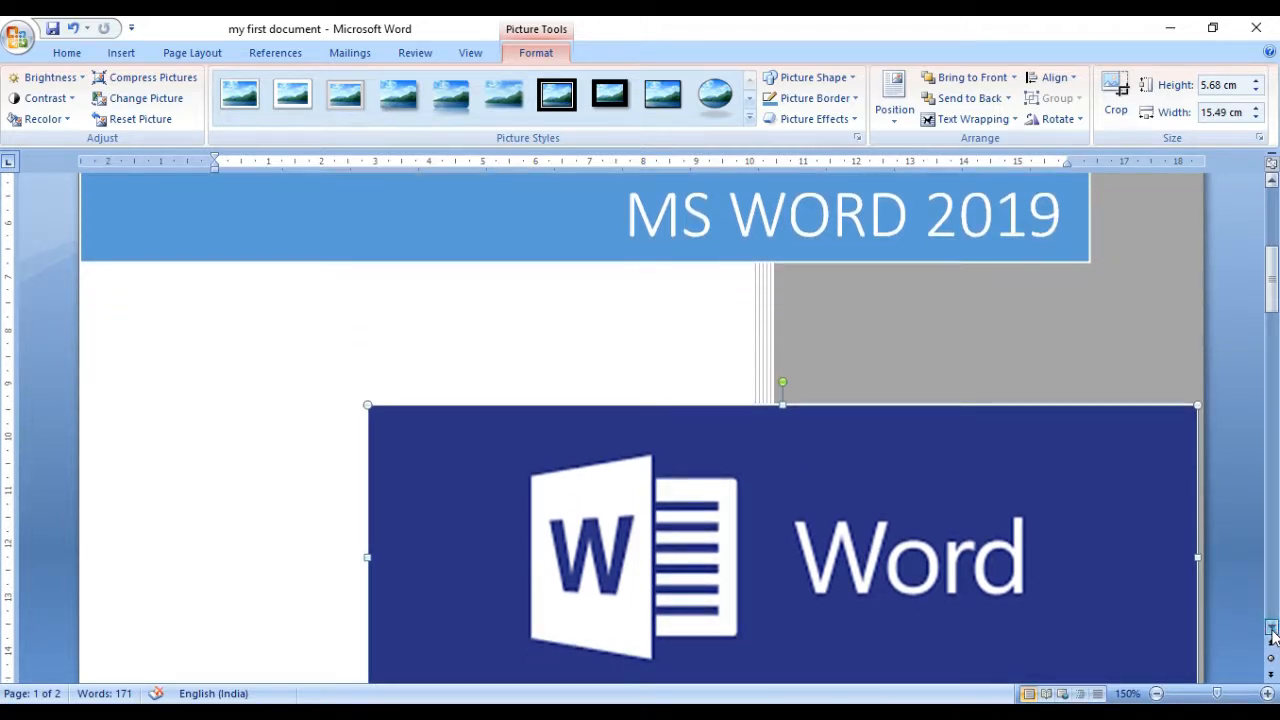
{"action": "left_click_drag", "start_coordinate": [1271, 628], "coordinate": [1271, 628]}
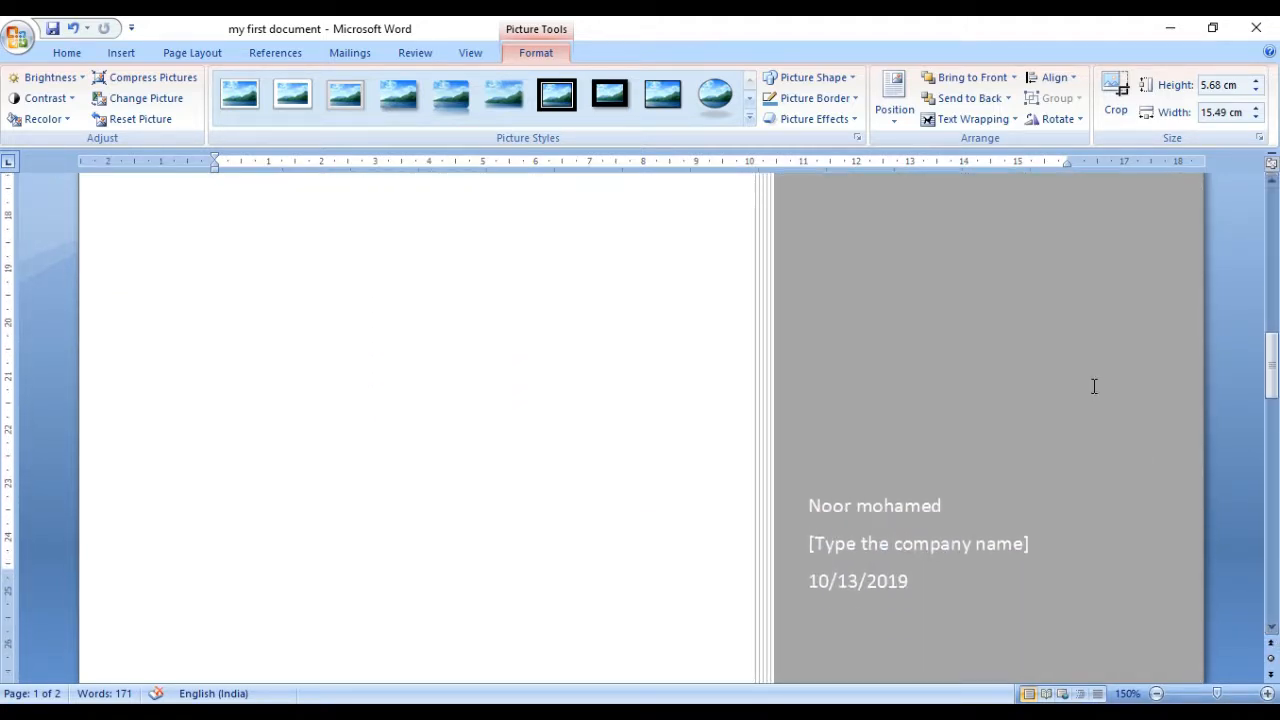
{"action": "scroll", "coordinate": [1094, 386], "scroll_direction": "down", "scroll_amount": 7}
{"action": "scroll", "coordinate": [1084, 388], "scroll_direction": "up", "scroll_amount": 2}
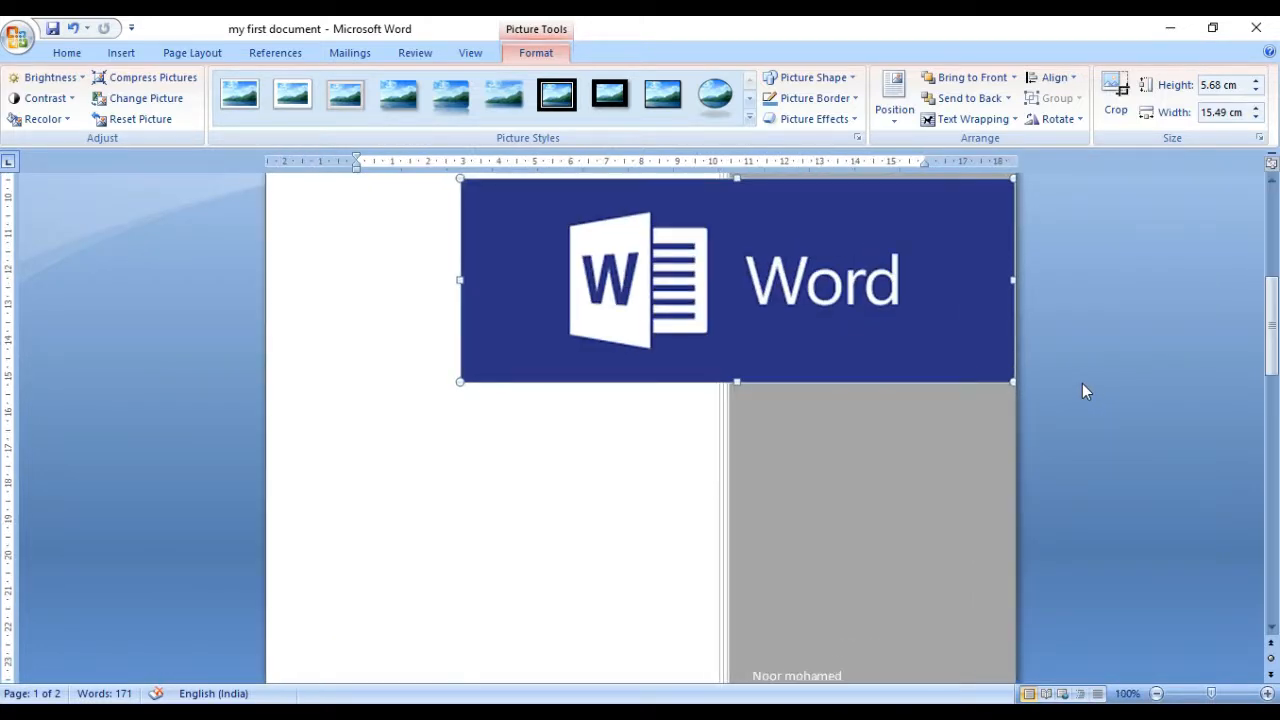
{"action": "left_click", "coordinate": [1083, 385]}
{"action": "left_click", "coordinate": [1273, 612]}
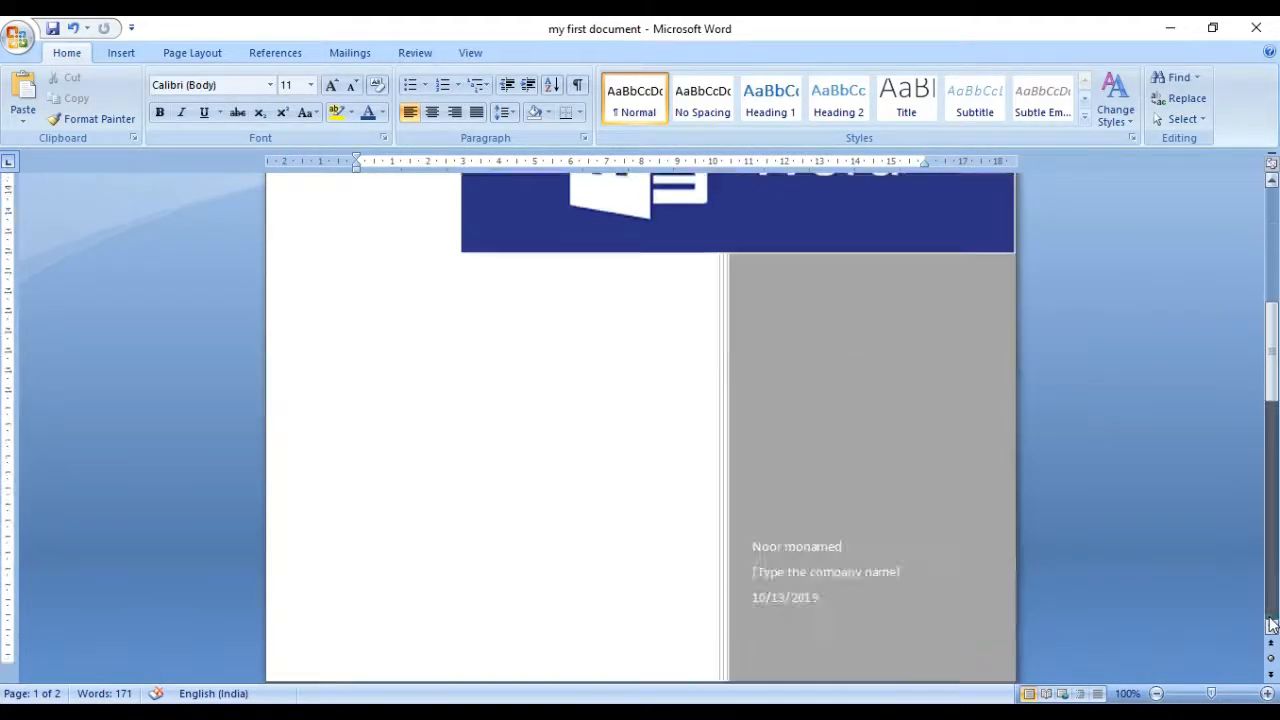
{"action": "left_click", "coordinate": [1273, 612]}
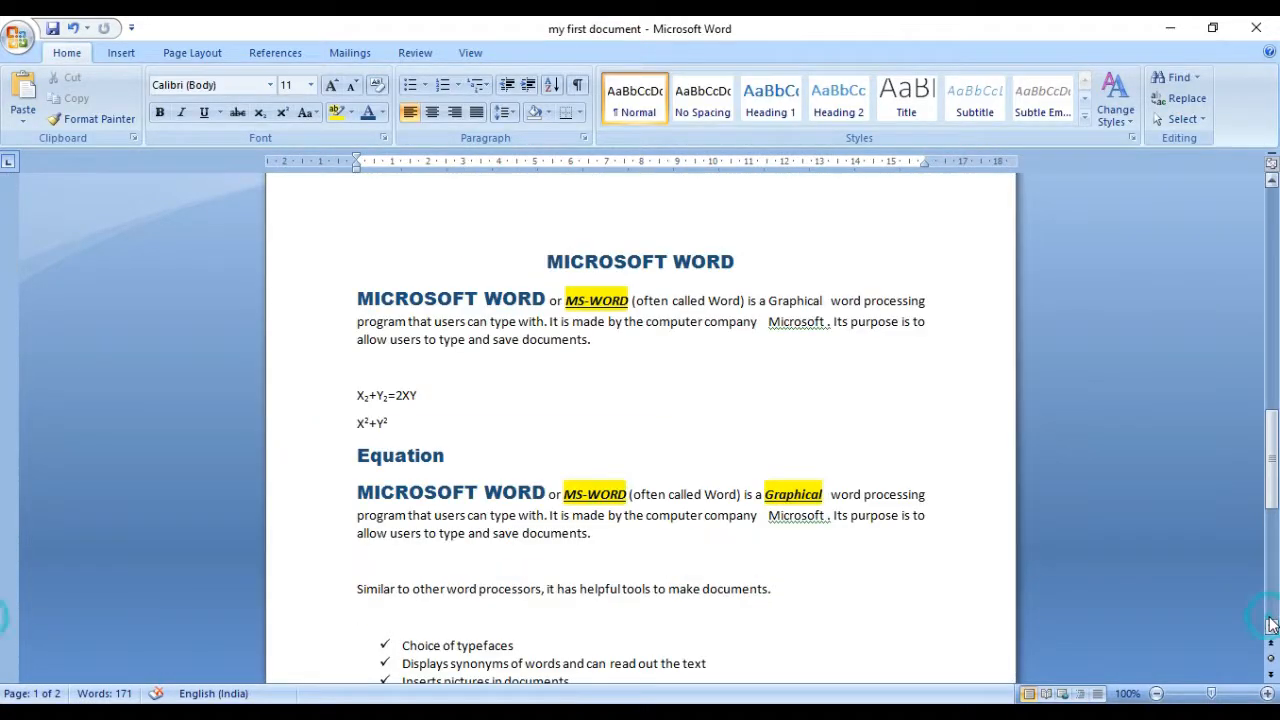
Step: Return to the cover page and save the document under its existing name
{"action": "left_click", "coordinate": [119, 53]}
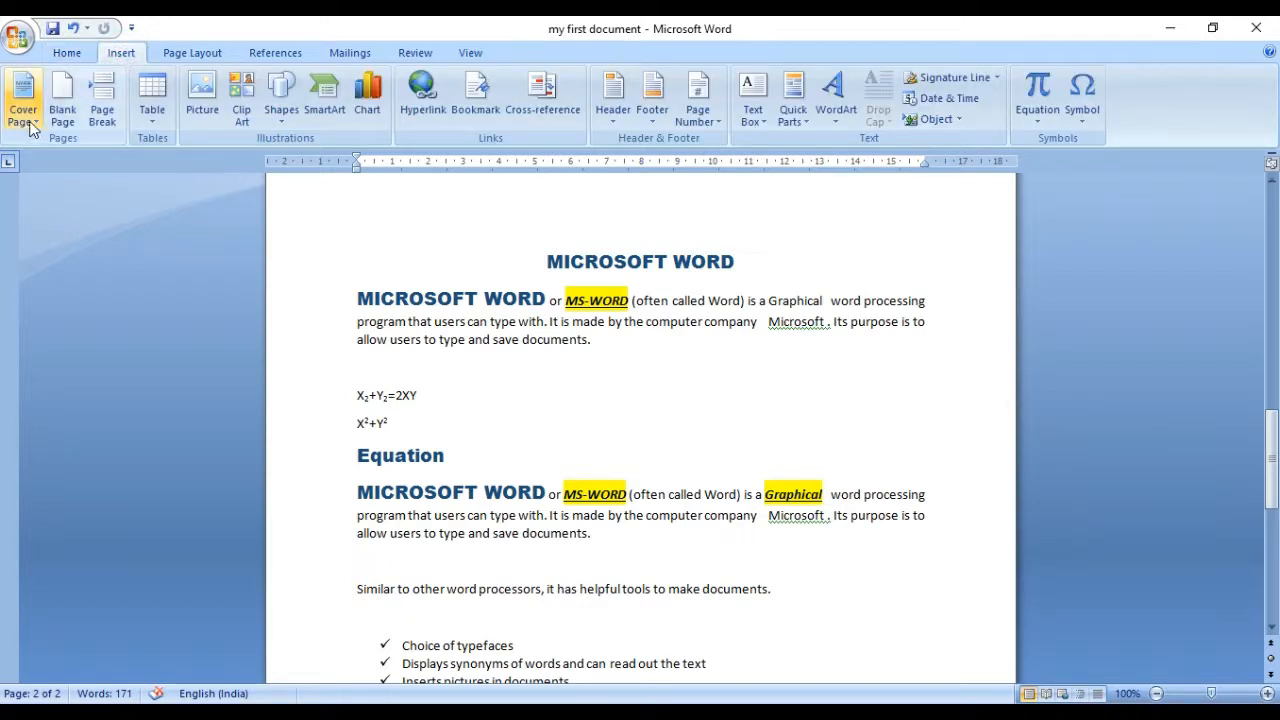
{"action": "left_click", "coordinate": [1272, 253]}
{"action": "left_click", "coordinate": [1272, 253]}
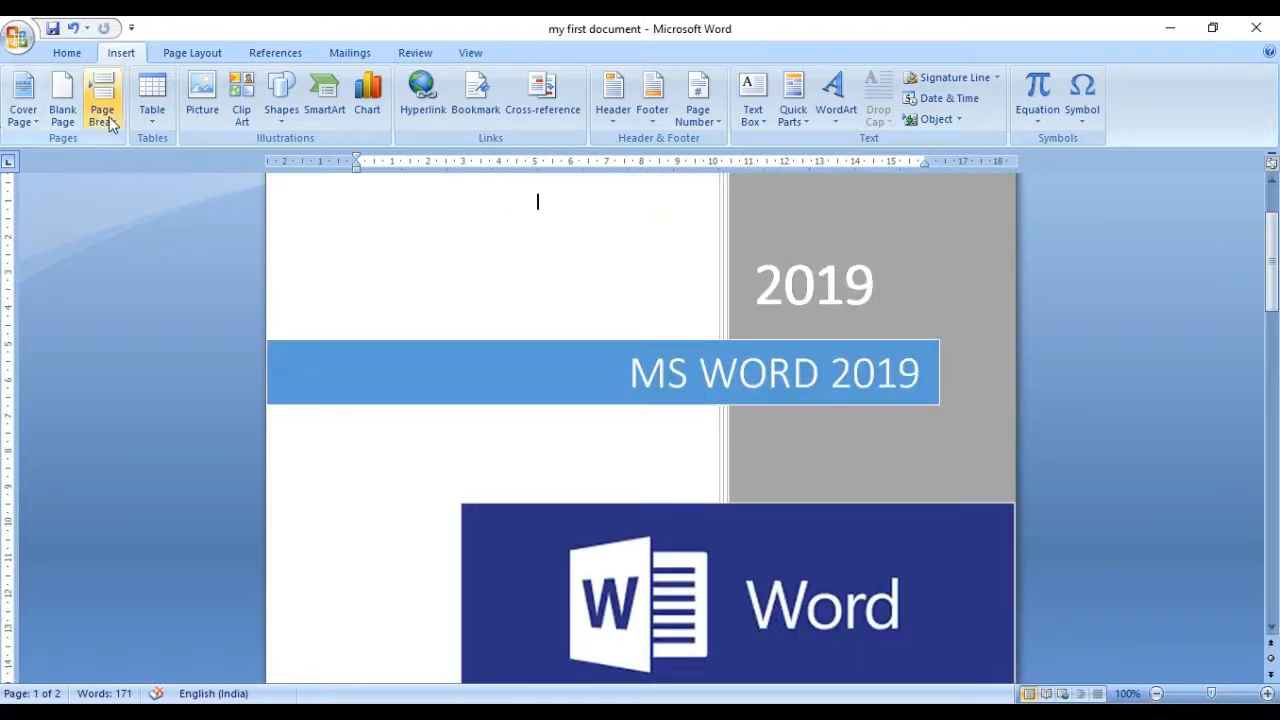
{"action": "left_click", "coordinate": [53, 29]}
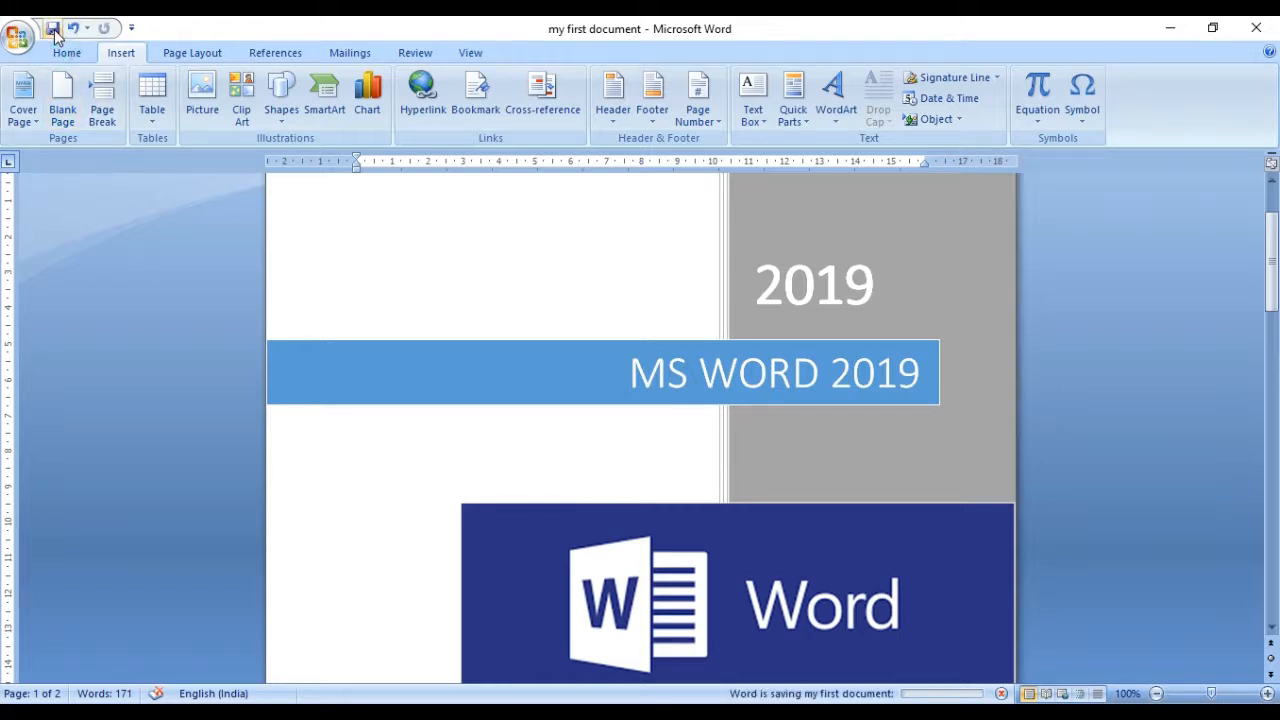